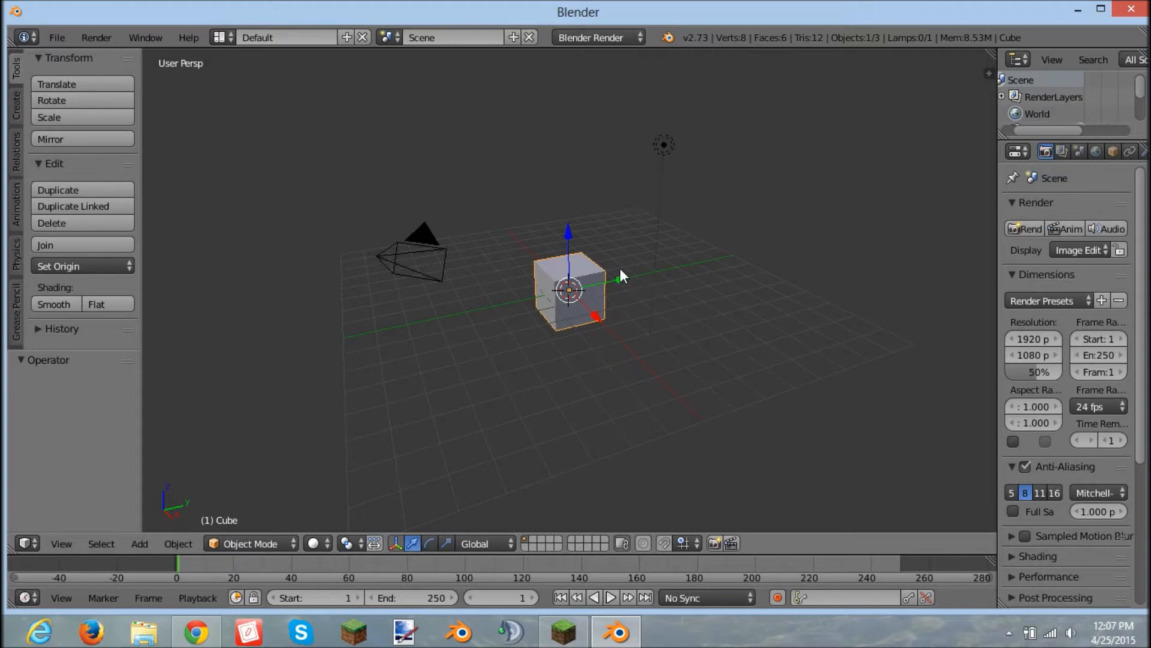
# Delete the default cube and align the camera to the front view
pyautogui.scroll(-2, 618, 268)
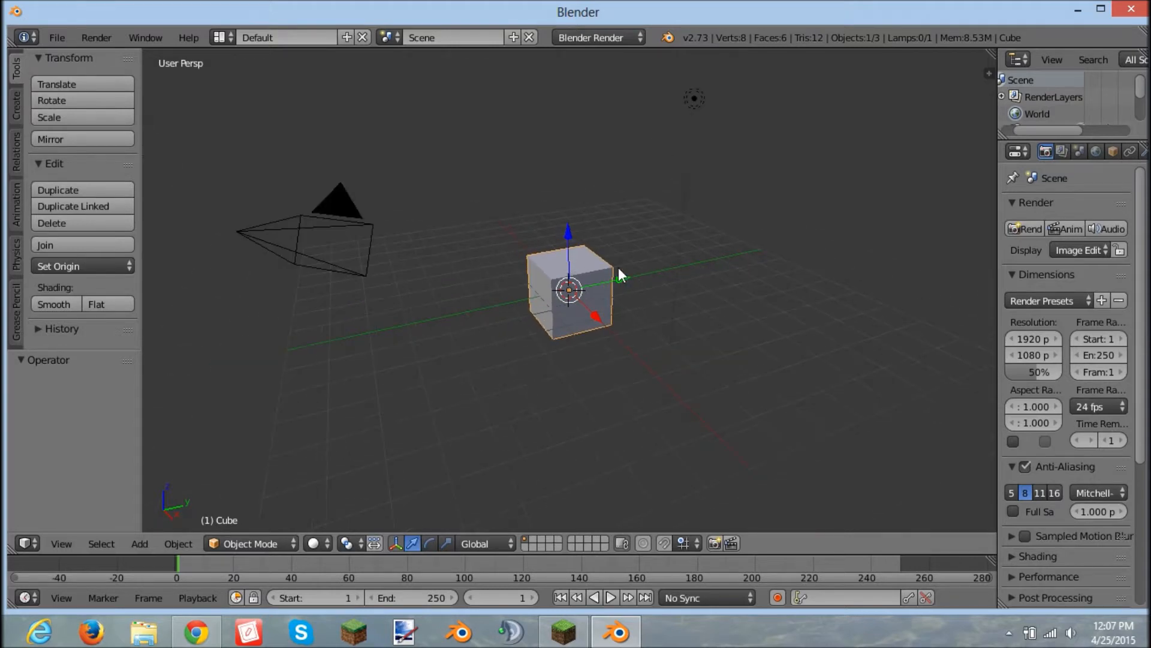
pyautogui.press('x')
pyautogui.press('x')
pyautogui.click(560, 282)
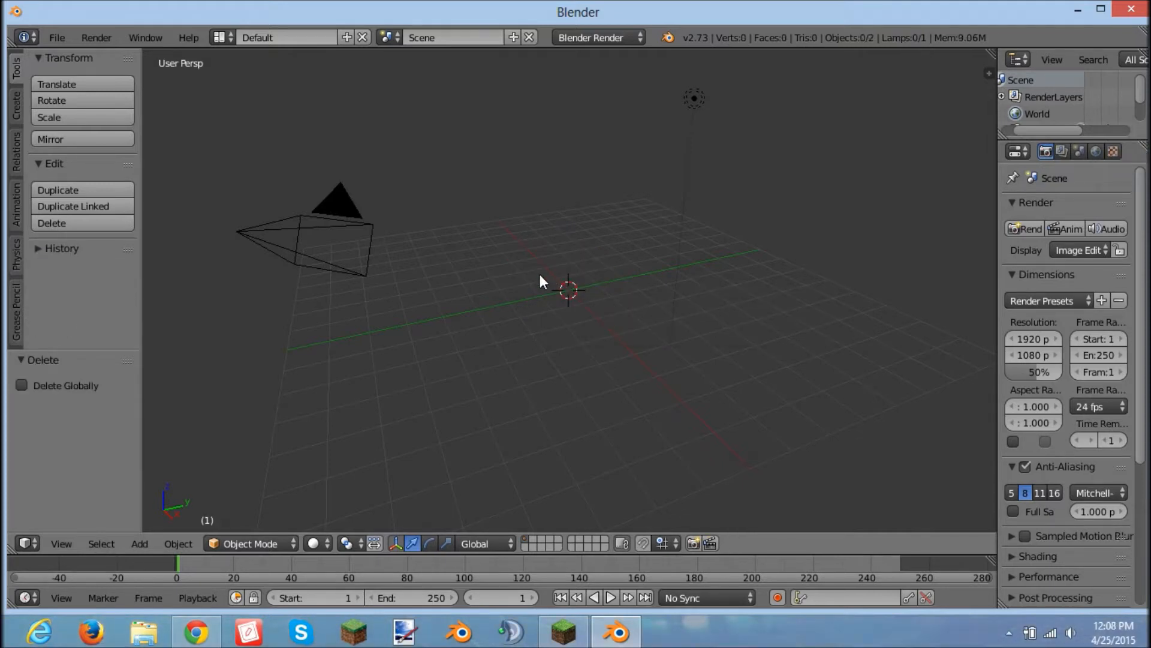
pyautogui.press('KP_1')
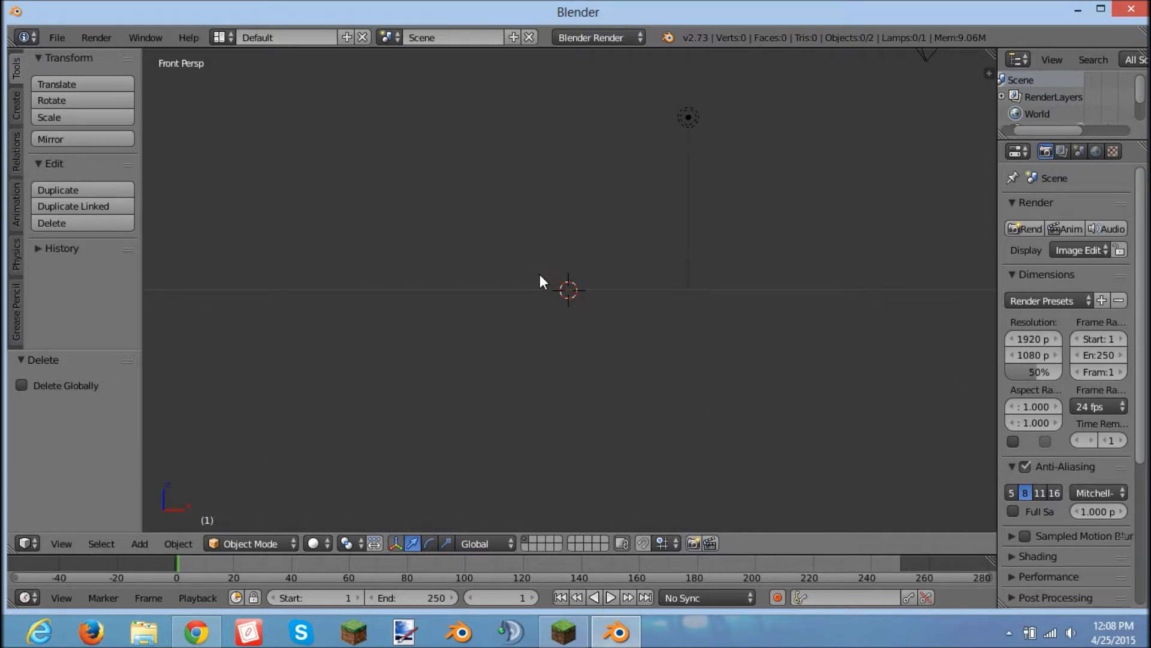
pyautogui.press('ctrl+alt+KP_0')
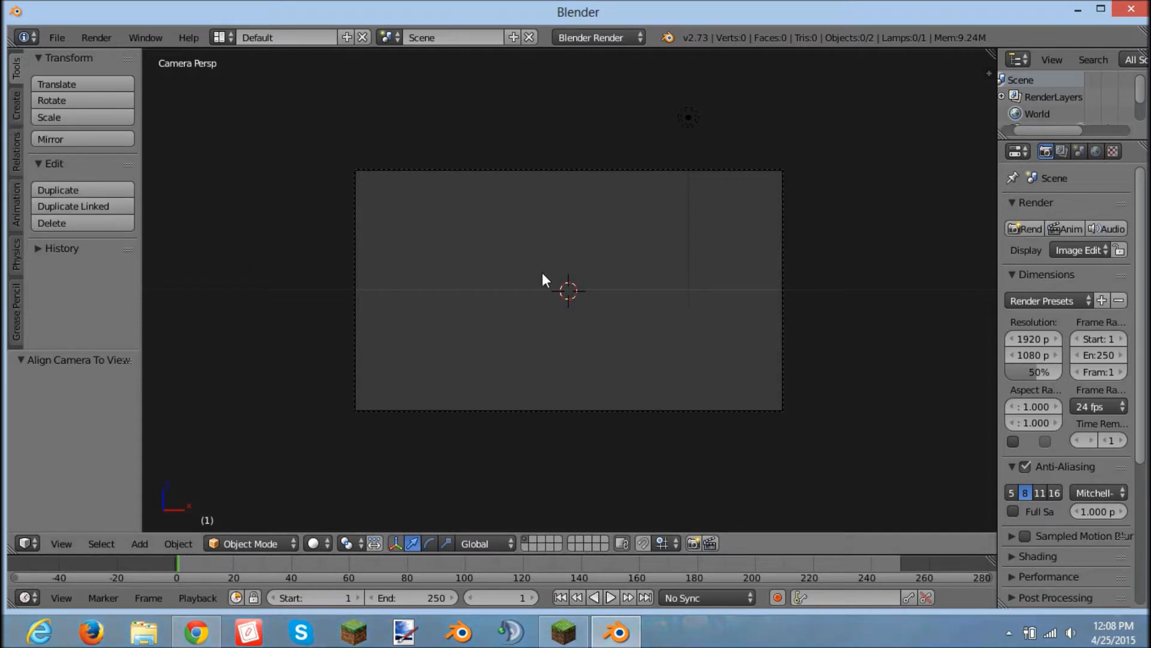
# Add a text object at the origin and rotate it 90° about the X axis so it stands upright
pyautogui.hotkey('shift', 'a')
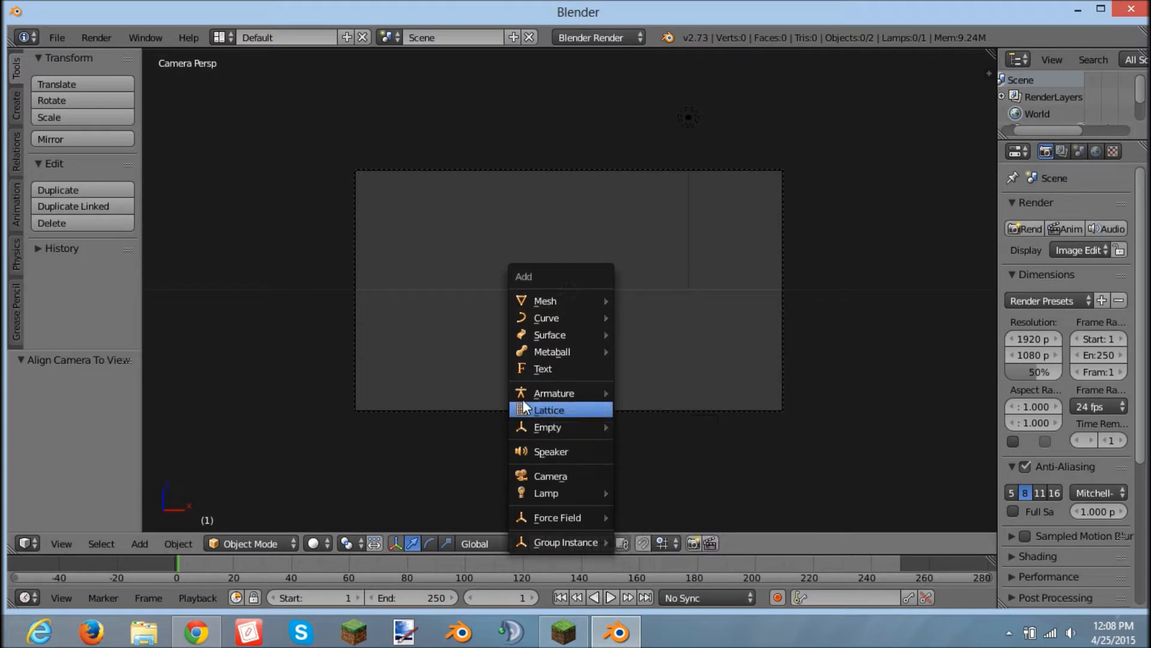
pyautogui.click(534, 368)
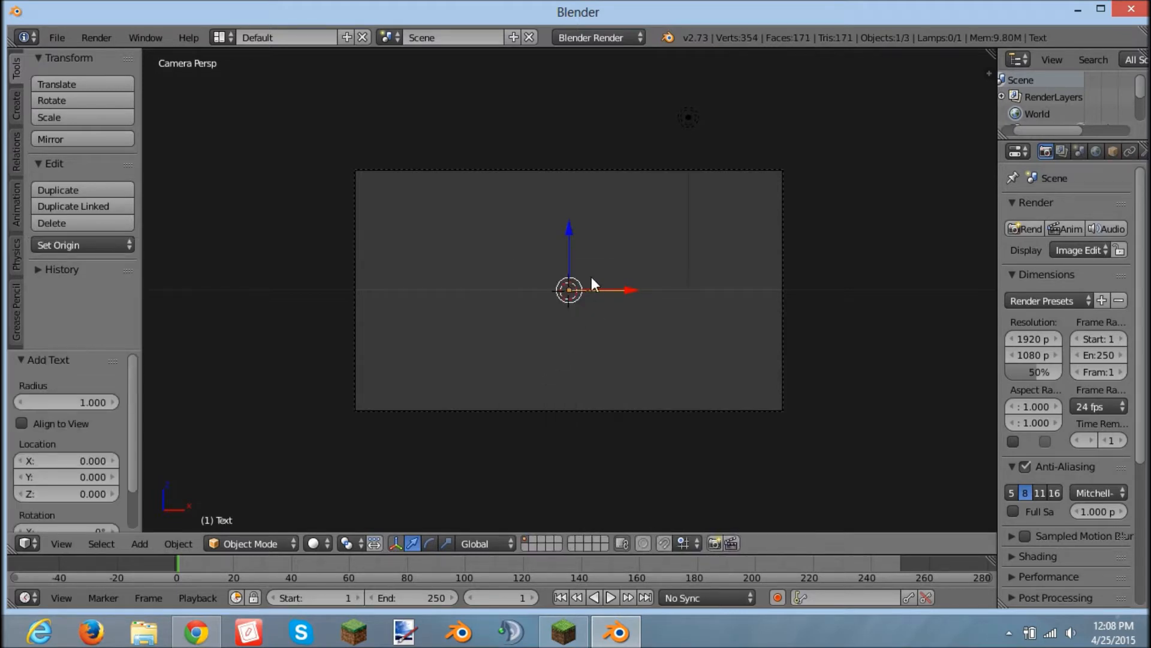
pyautogui.press('r')
pyautogui.press('x')
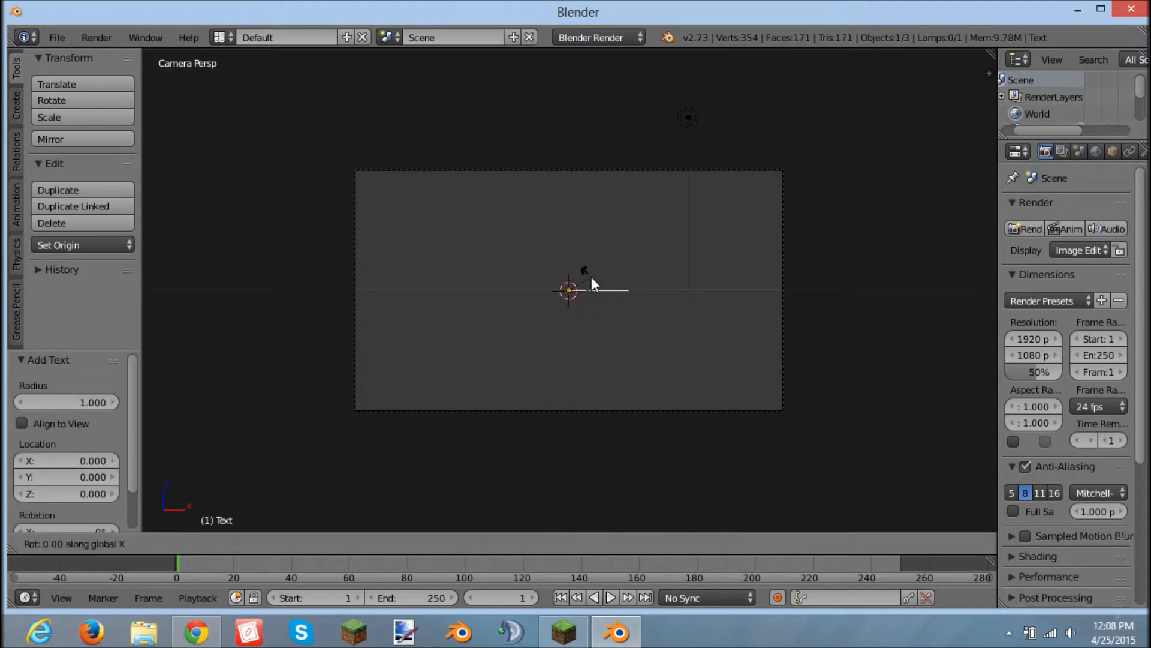
pyautogui.write('90')
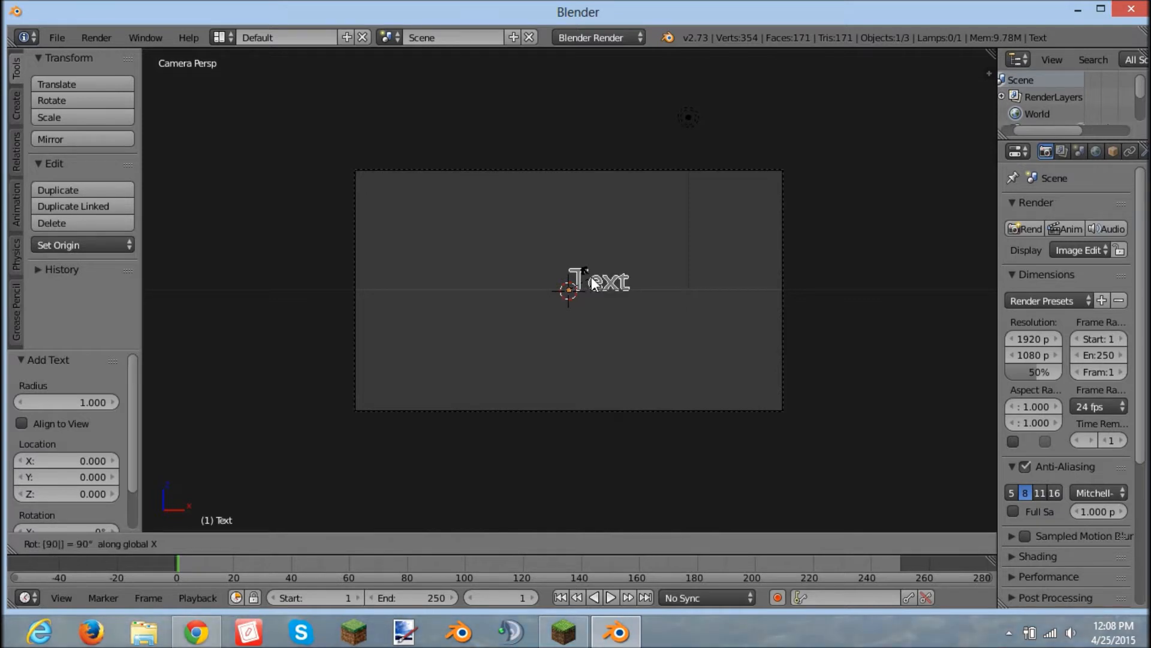
pyautogui.press('Return')
# Replace the default wording of the text object with "CLOUDY"
pyautogui.press('Tab')
pyautogui.press('BackSpace')
pyautogui.press('BackSpace')
pyautogui.press('BackSpace')
pyautogui.press('BackSpace')
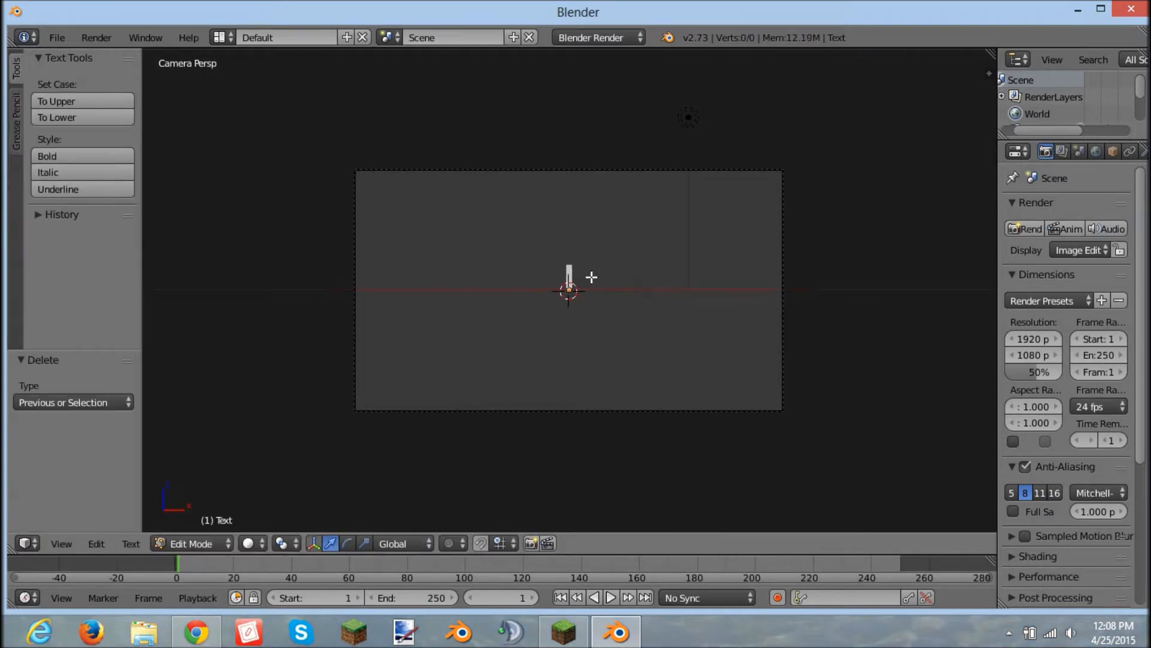
pyautogui.write('CLOD')
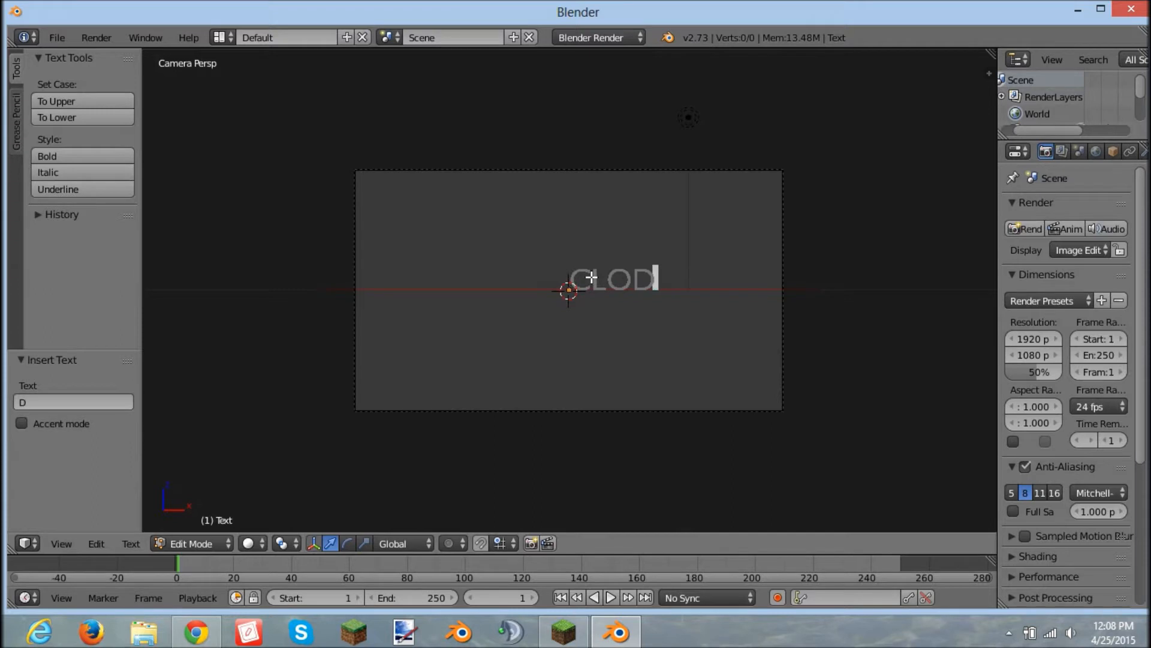
pyautogui.press('BackSpace')
pyautogui.write('UDY')
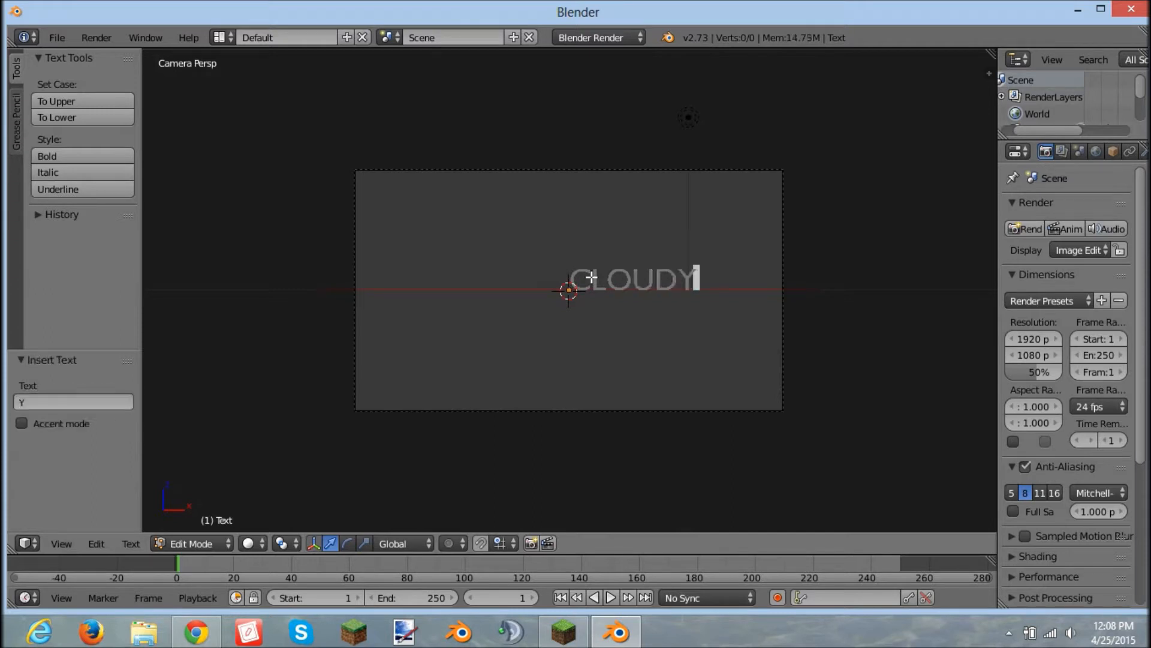
pyautogui.press('Tab')
# Widen the properties area and set the CLOUDY text's paragraph alignment to Center
pyautogui.moveTo(996, 192); pyautogui.dragTo(926, 190)
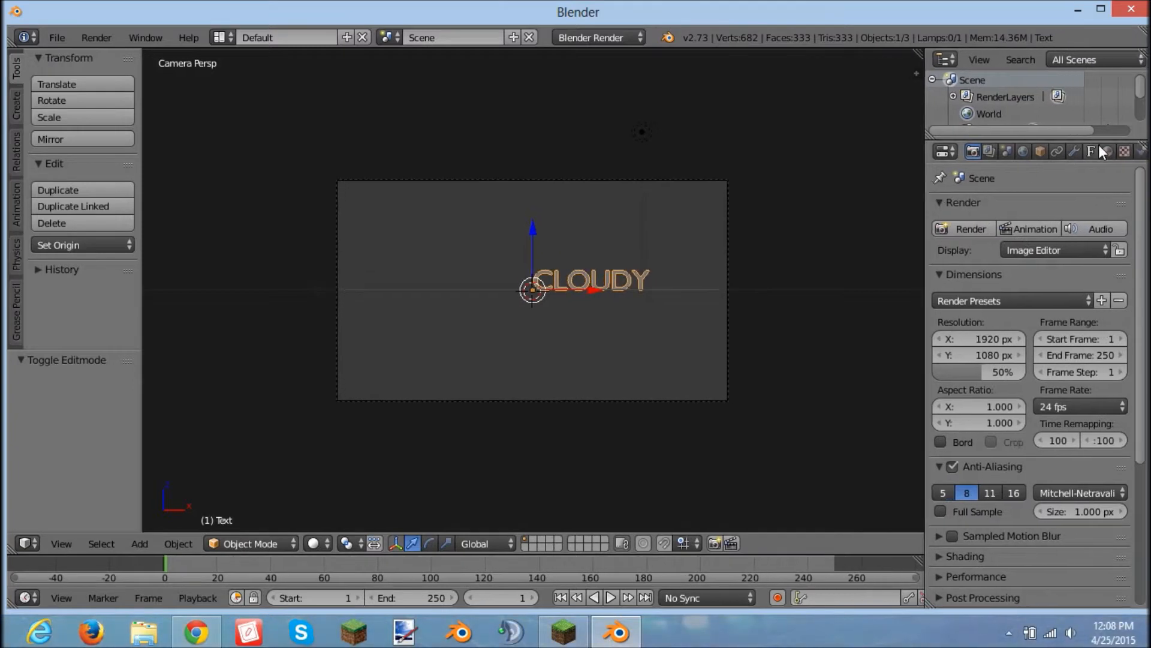
pyautogui.click(1091, 151)
pyautogui.scroll(-5, 897, 355)
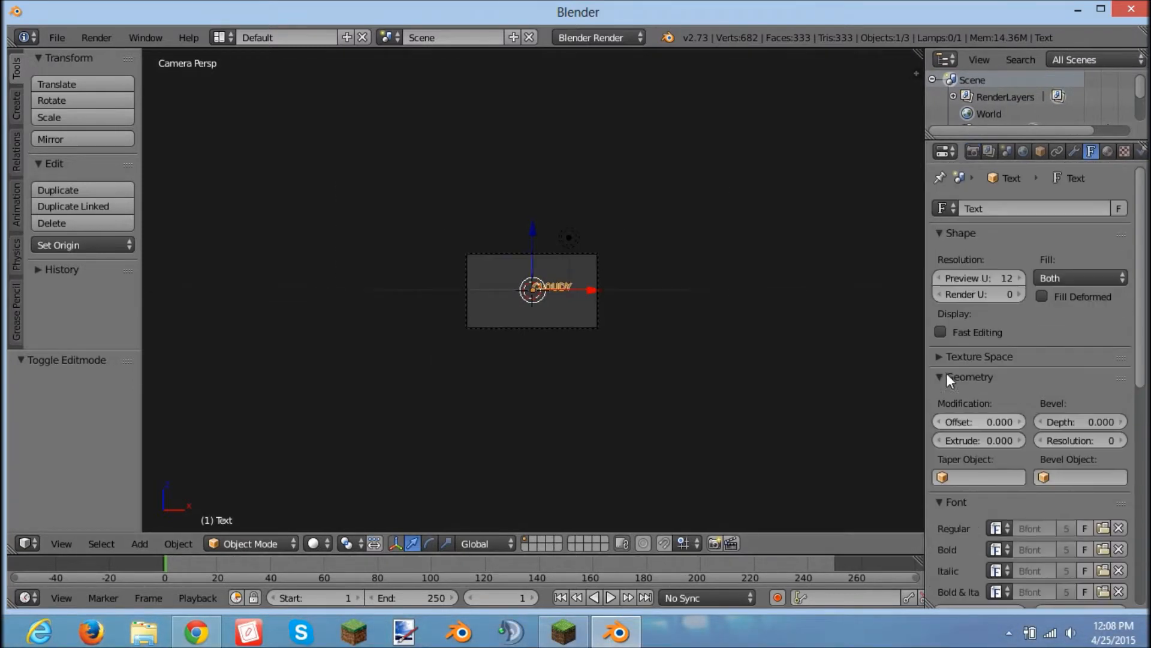
pyautogui.scroll(6, 592, 329)
pyautogui.scroll(-10, 999, 362)
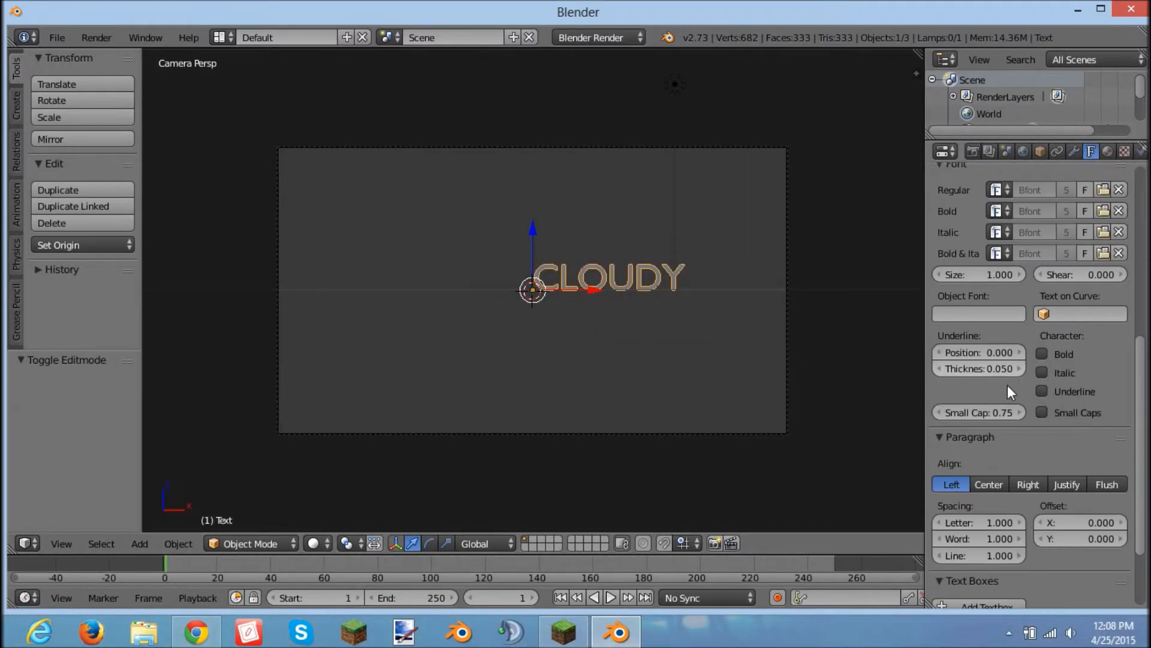
pyautogui.click(1002, 484)
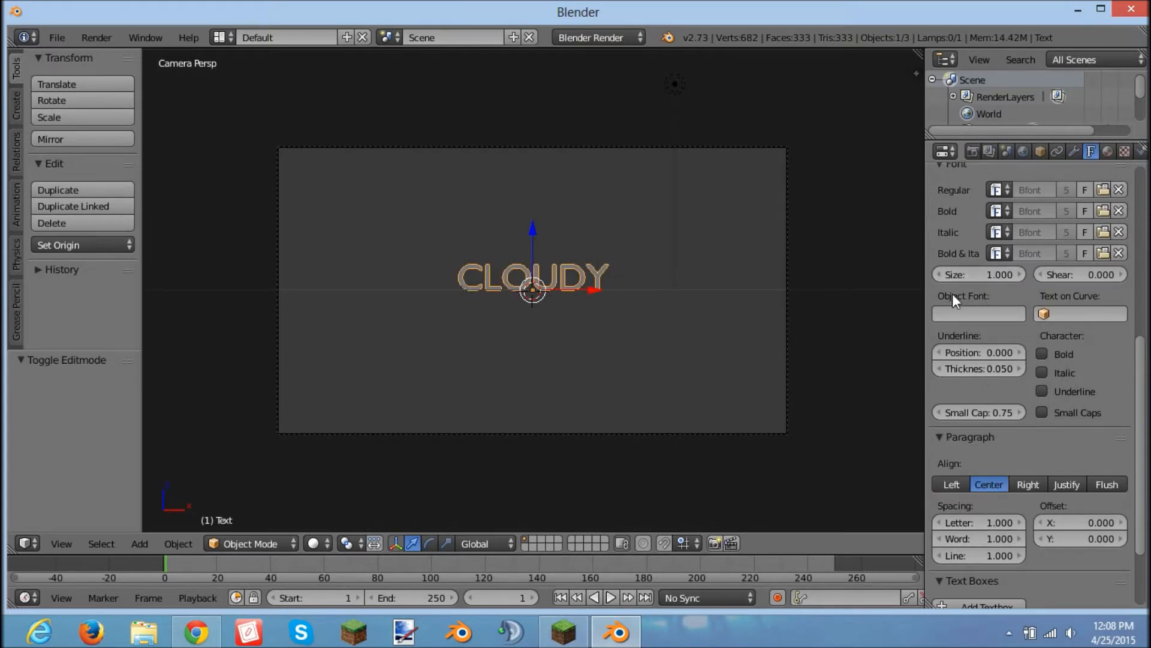
# Load Break It Down.ttf from the Desktop as the text's regular font and set the font size to 1.700
pyautogui.scroll(4, 971, 282)
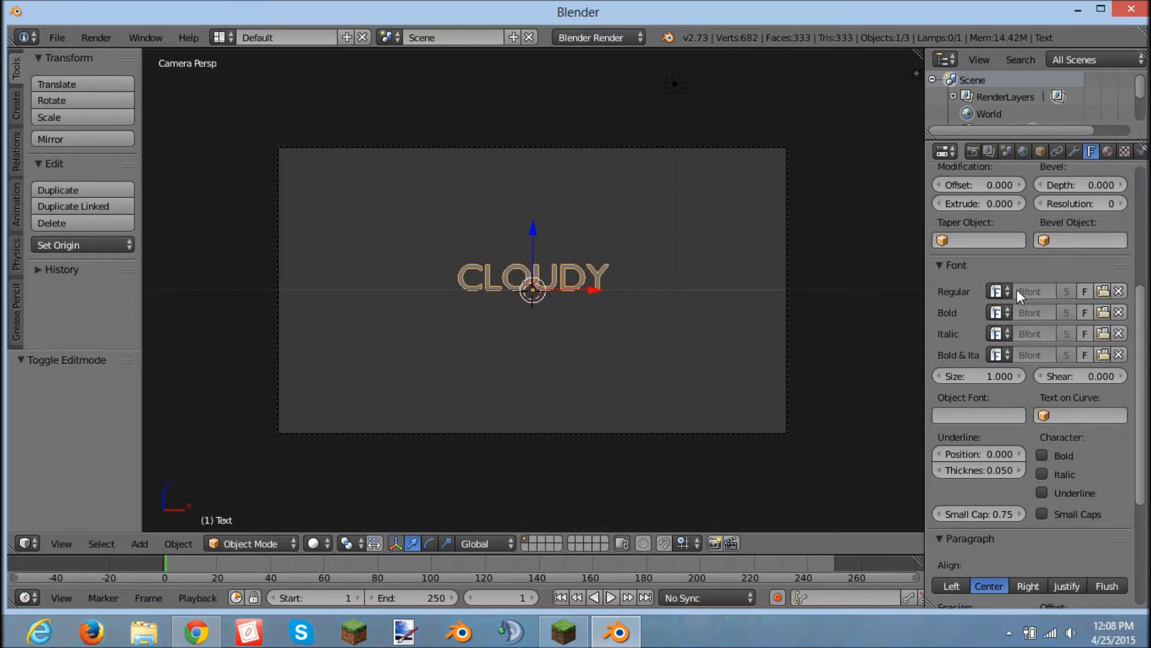
pyautogui.click(1104, 291)
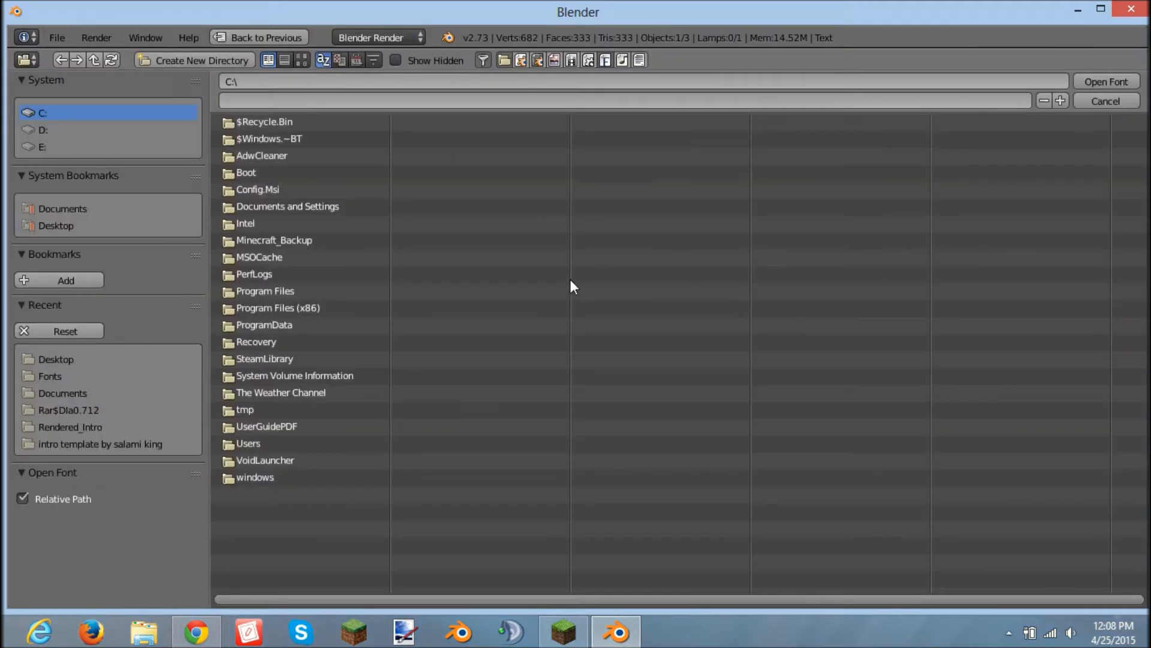
pyautogui.click(56, 226)
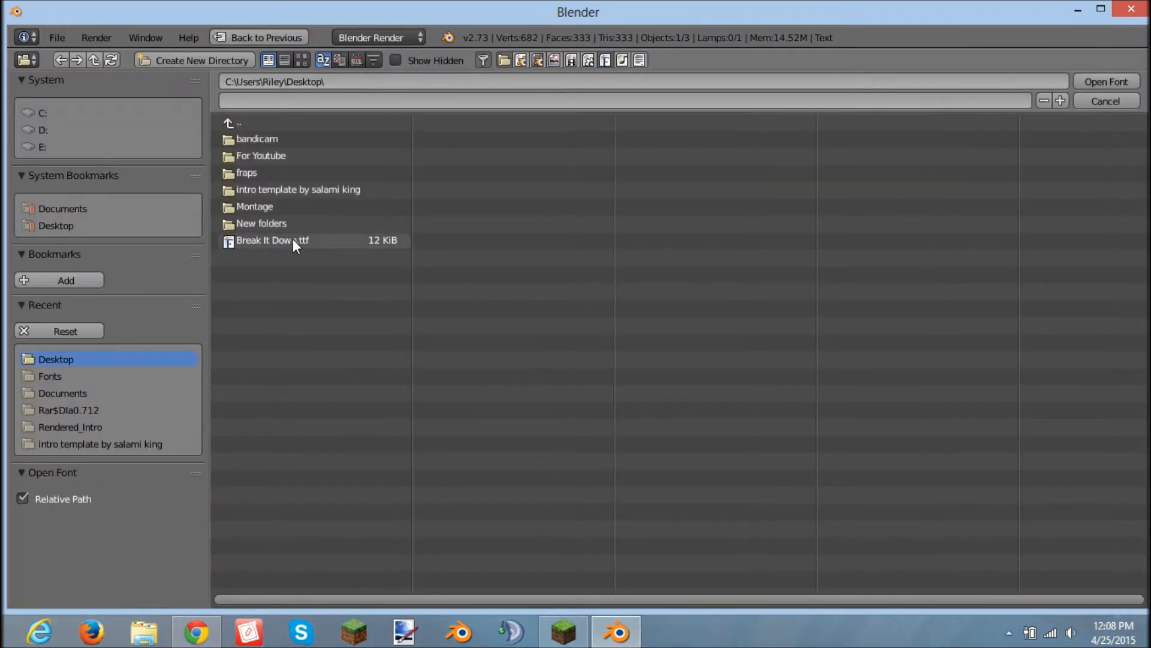
pyautogui.click(292, 240)
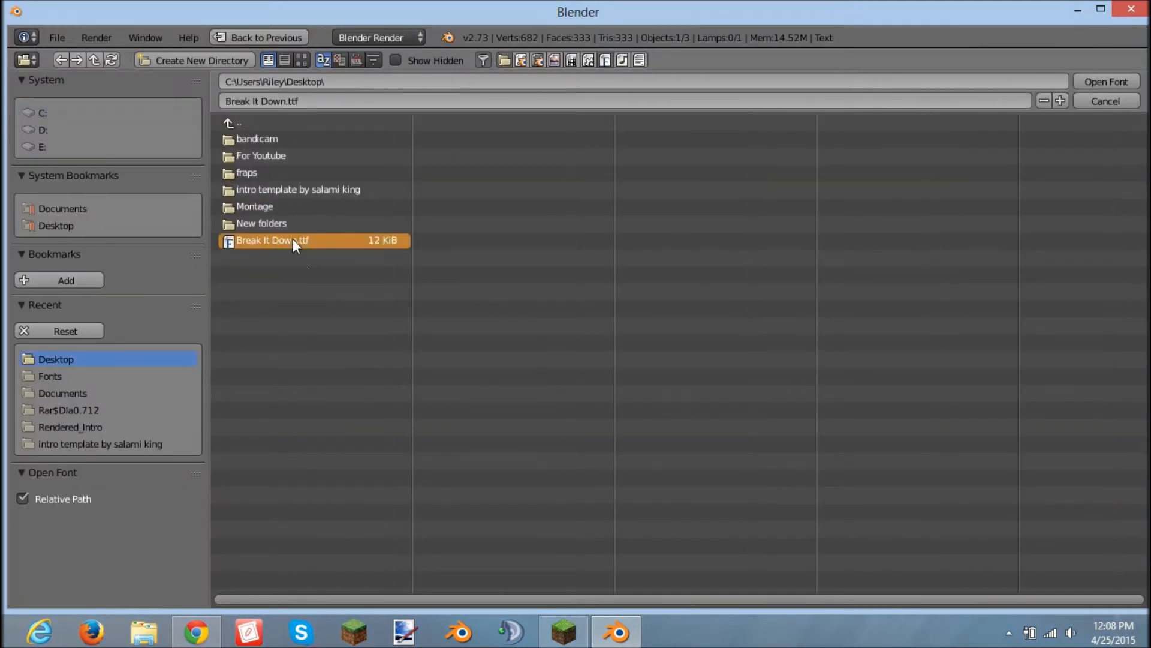
pyautogui.click(1107, 81)
pyautogui.moveTo(989, 380); pyautogui.dragTo(1031, 380)
# Move the camera about 6 units along Y towards the text, raise it about 1.16 along Z, and look through it
pyautogui.moveTo(772, 258); pyautogui.dragTo(164, 274, button='middle')
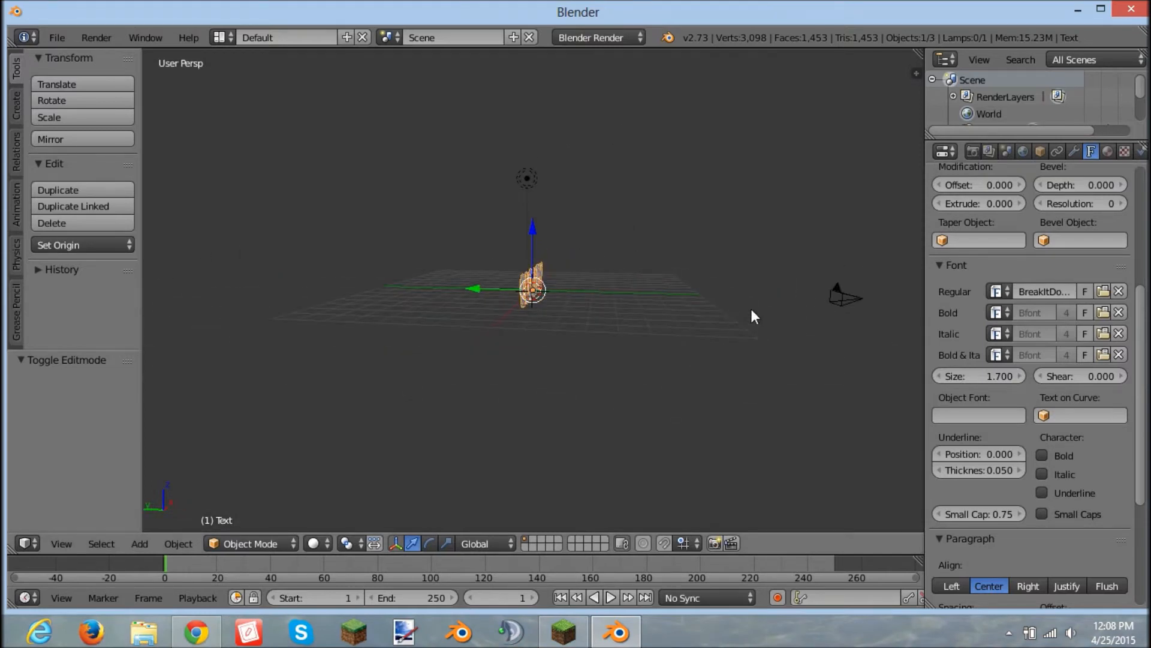
pyautogui.rightClick(841, 296)
pyautogui.press('g')
pyautogui.press('y')
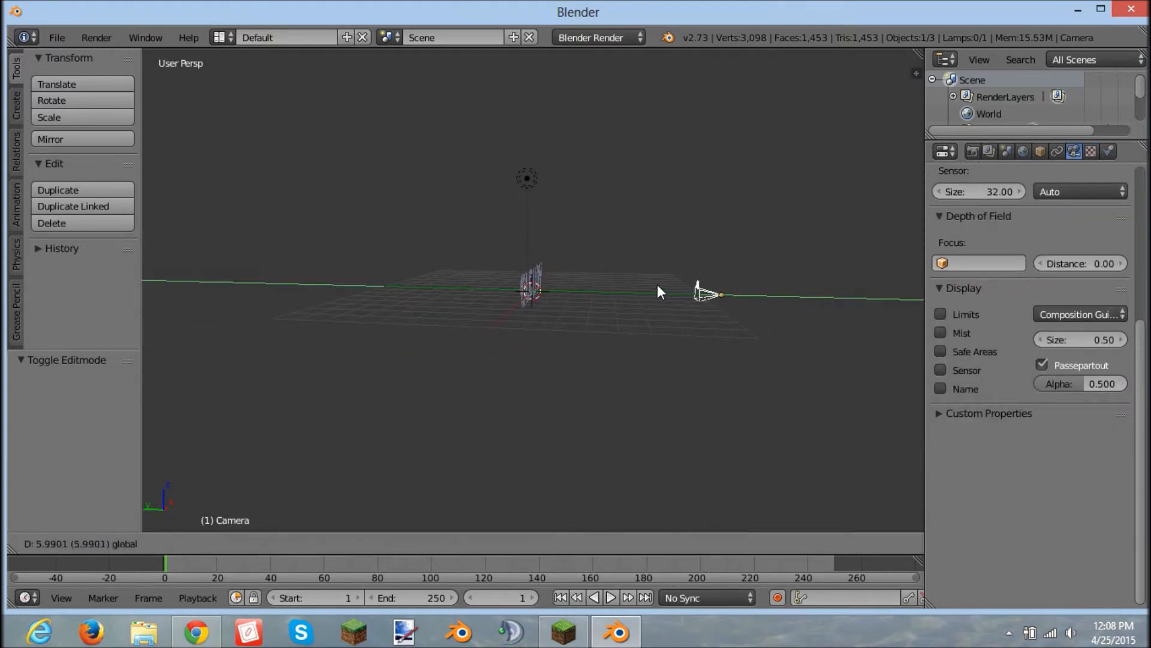
pyautogui.click(658, 287)
pyautogui.moveTo(724, 250); pyautogui.dragTo(713, 208)
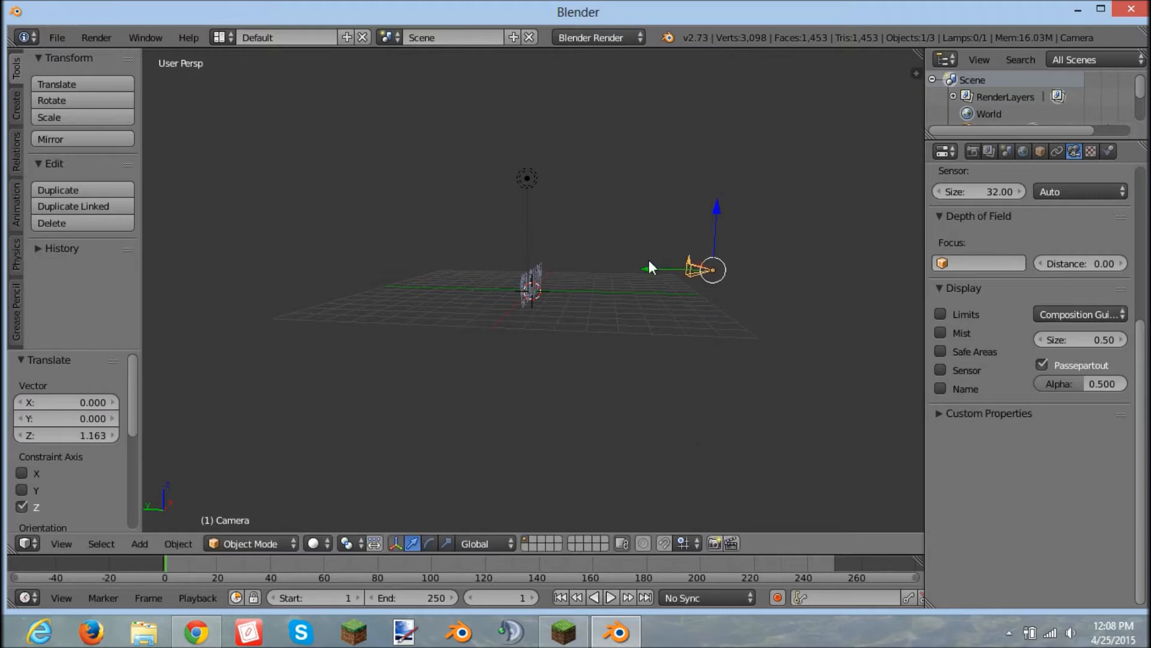
pyautogui.press('KP_0')
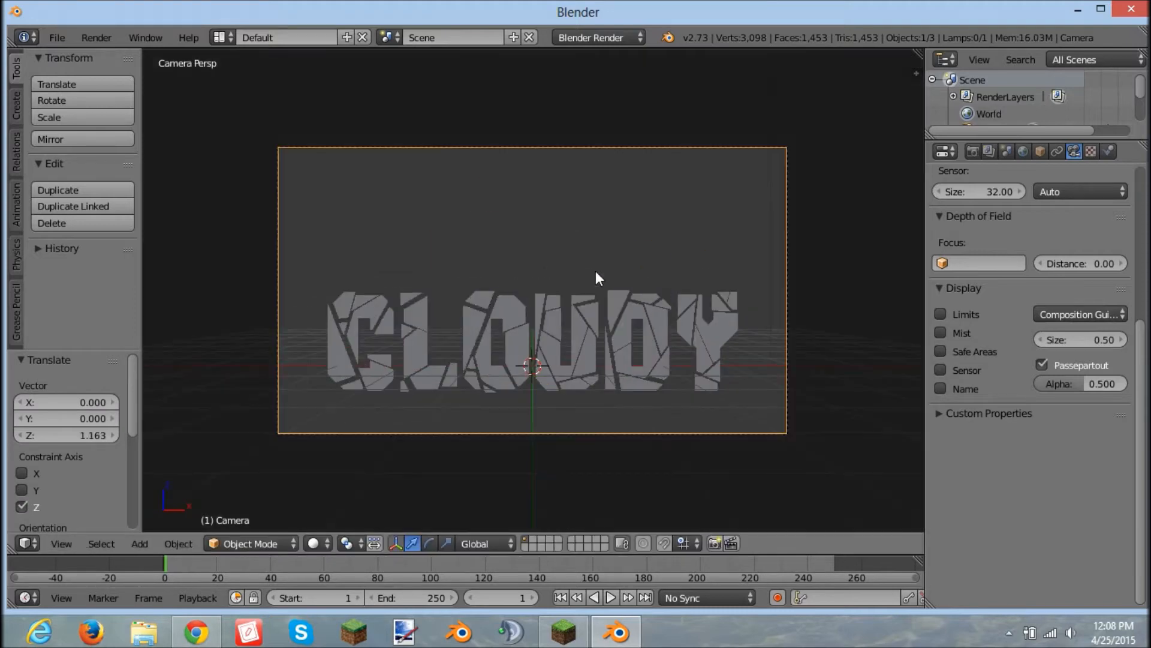
# Raise the CLOUDY text about 0.75 along Z and set its extrusion to 0.341
pyautogui.rightClick(625, 307)
pyautogui.moveTo(534, 303); pyautogui.dragTo(523, 254)
pyautogui.click(1001, 202)
pyautogui.write('0.0')
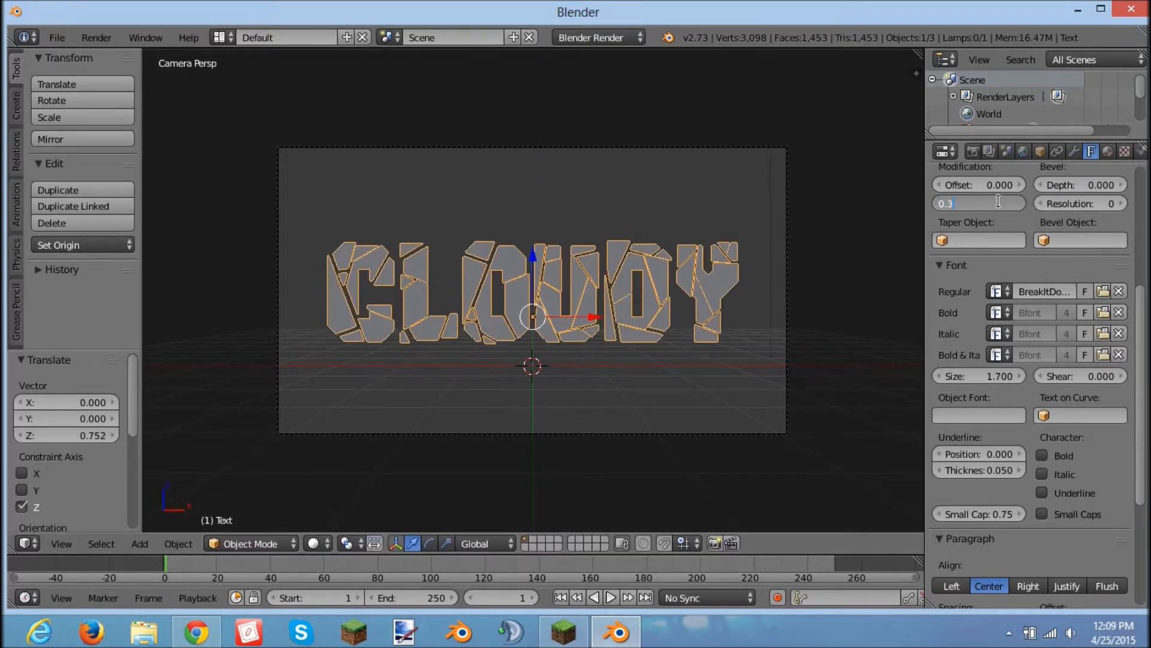
pyautogui.write('25')
pyautogui.press('Return')
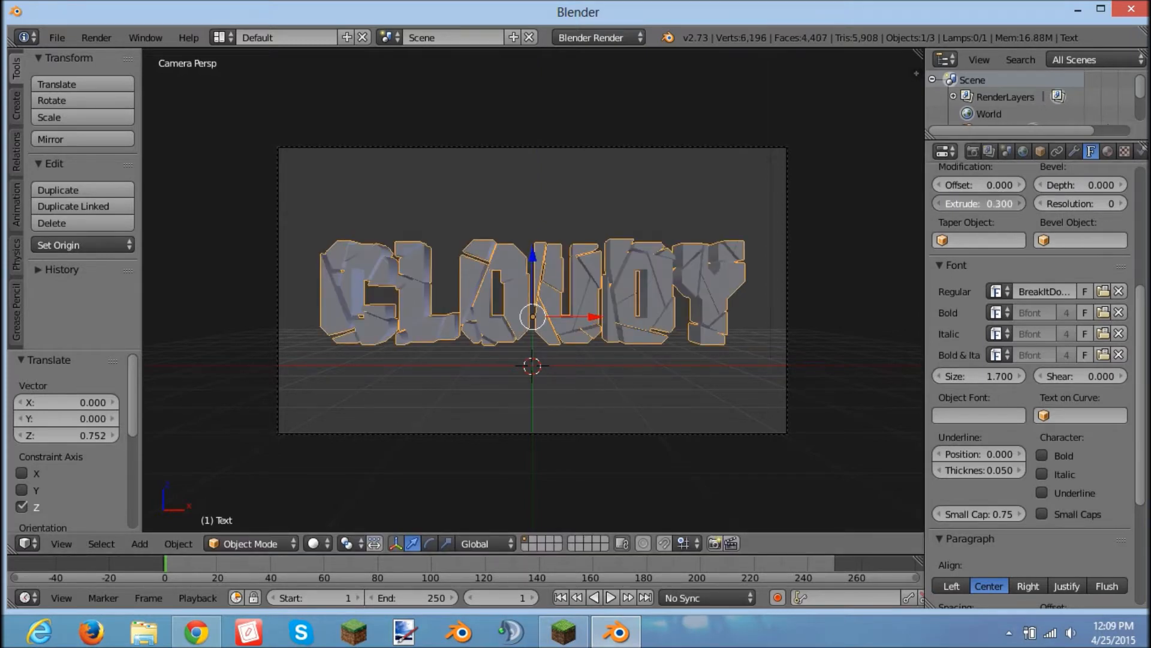
pyautogui.moveTo(980, 208); pyautogui.dragTo(993, 212)
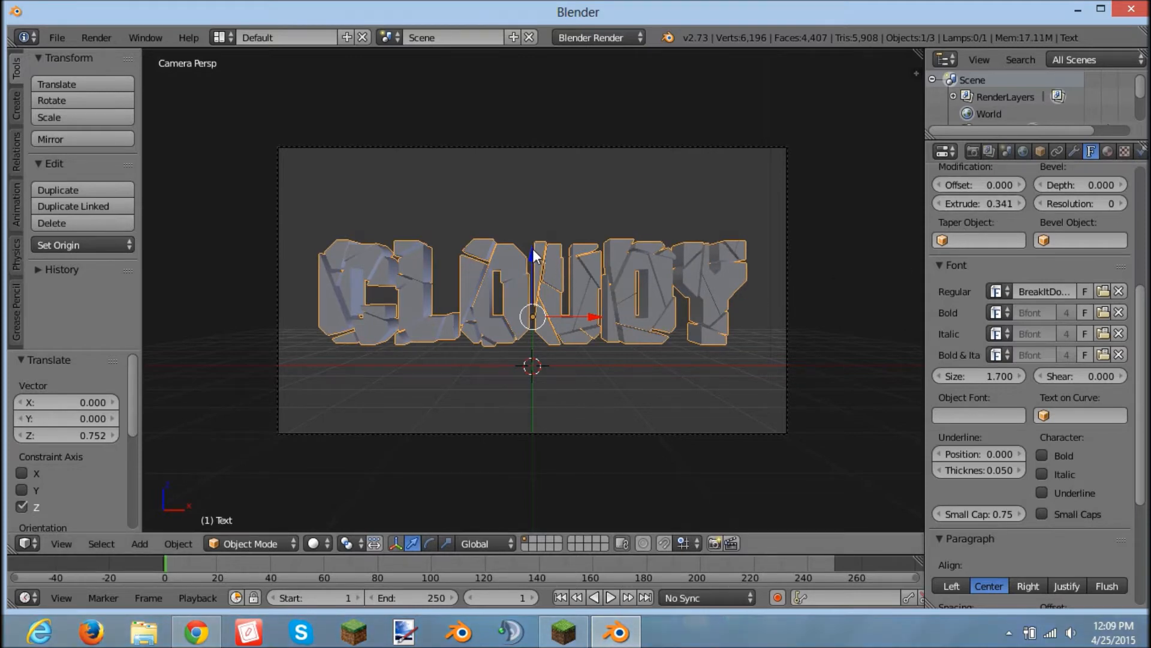
# Set the CLOUDY text's size to 1.980 and adjust its height to sit mid-frame in the camera view
pyautogui.moveTo(533, 252); pyautogui.dragTo(534, 244)
pyautogui.moveTo(965, 377); pyautogui.dragTo(1020, 376)
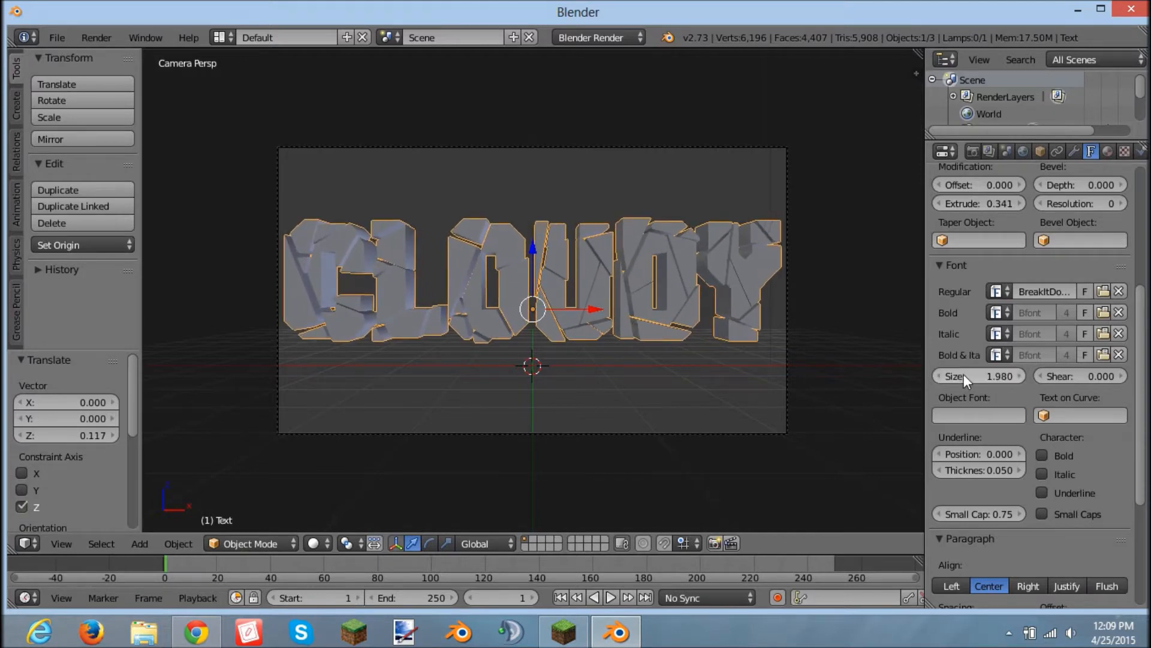
pyautogui.moveTo(532, 244); pyautogui.dragTo(532, 255)
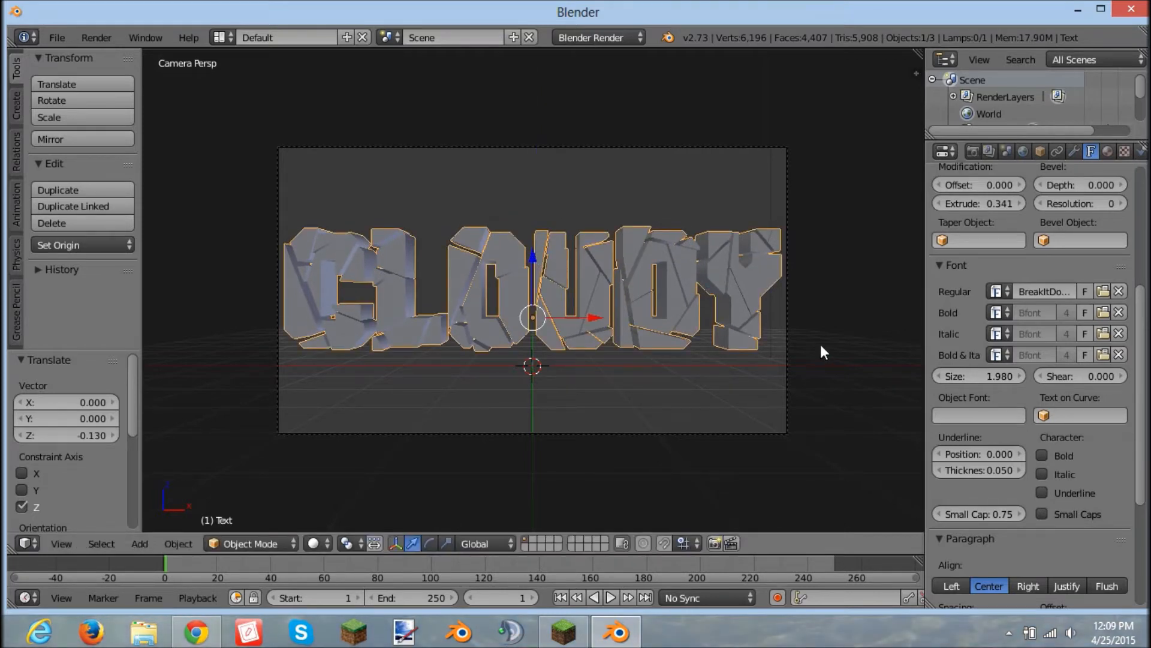
# Create a new material for the text with a deep blue diffuse colour (R 0.044, G 0.000, B 0.800)
pyautogui.click(1109, 151)
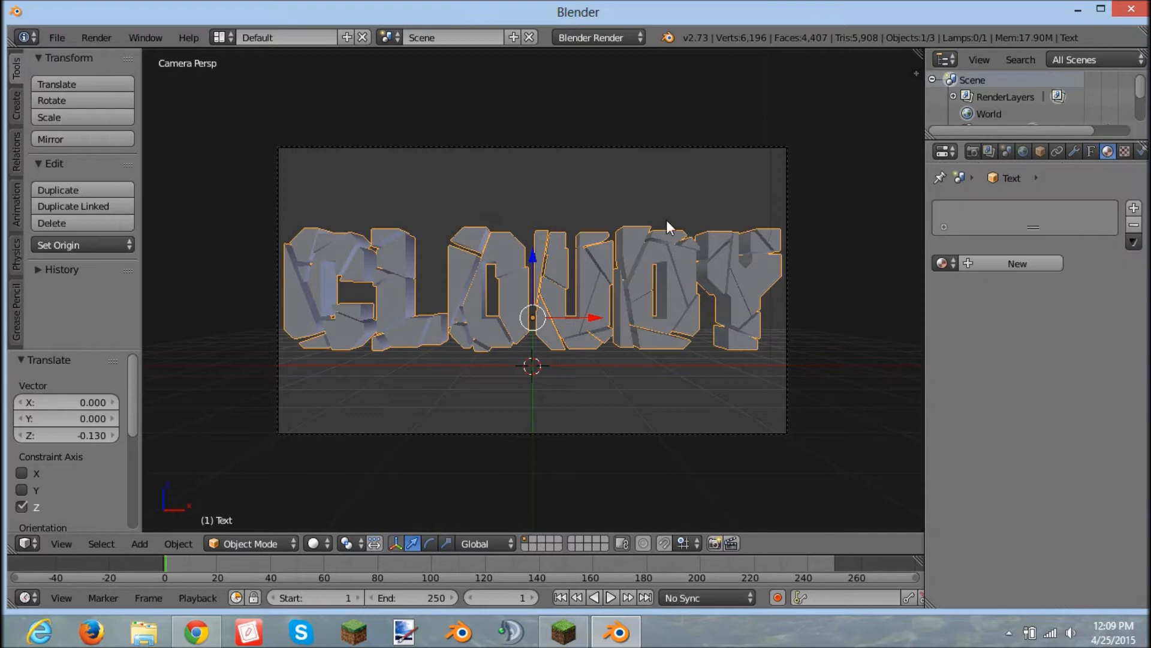
pyautogui.click(1012, 262)
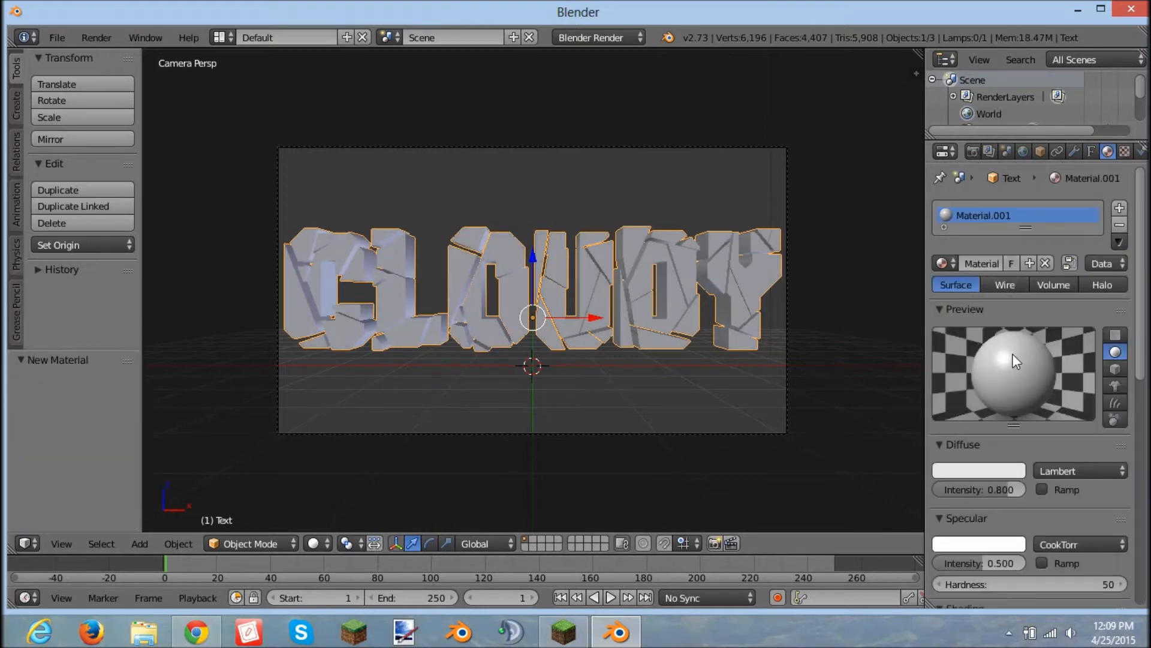
pyautogui.click(955, 470)
pyautogui.moveTo(941, 315); pyautogui.dragTo(999, 290)
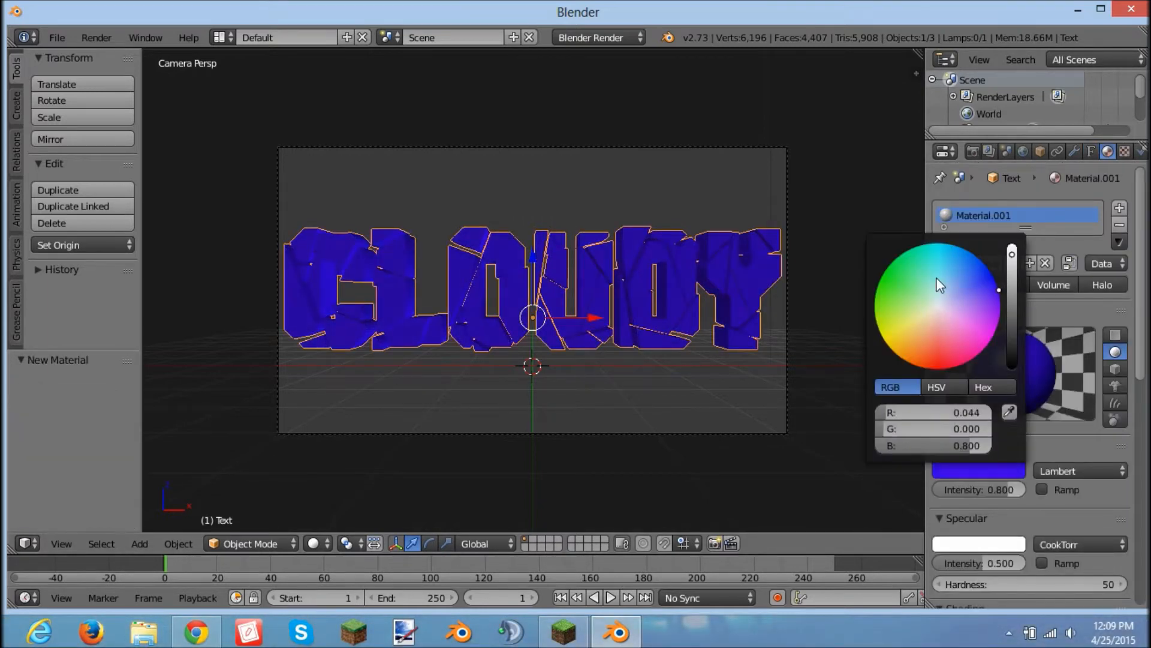
pyautogui.click(1076, 444)
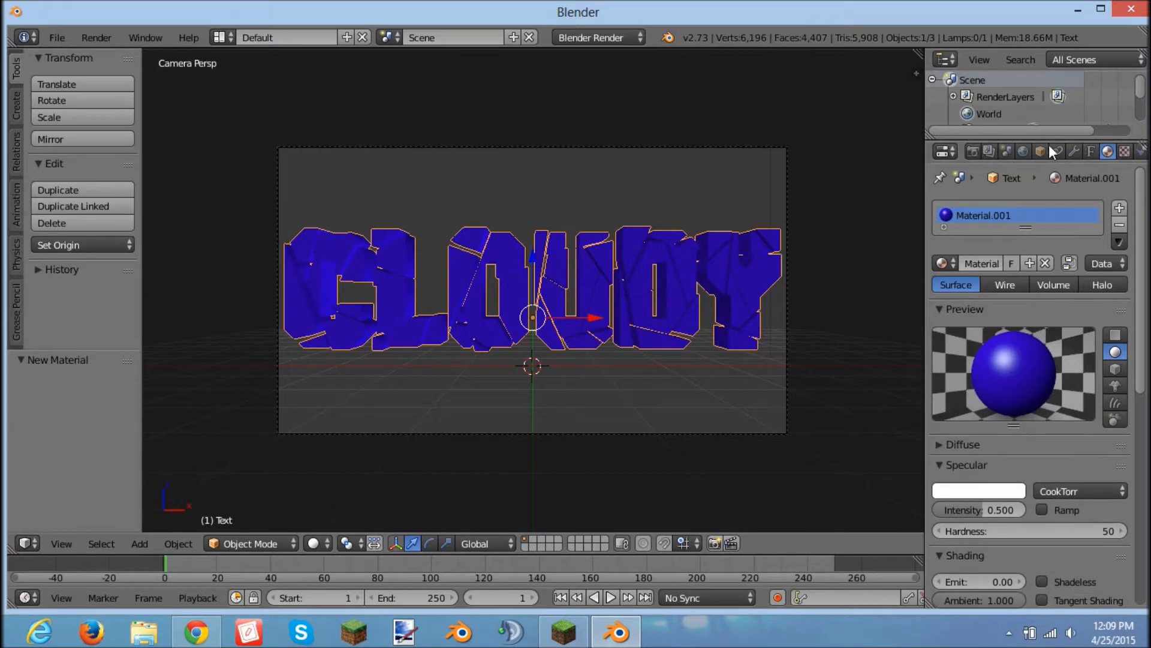
# Enable Ambient Occlusion, Environment Lighting and Indirect Lighting in the world settings
pyautogui.click(1024, 152)
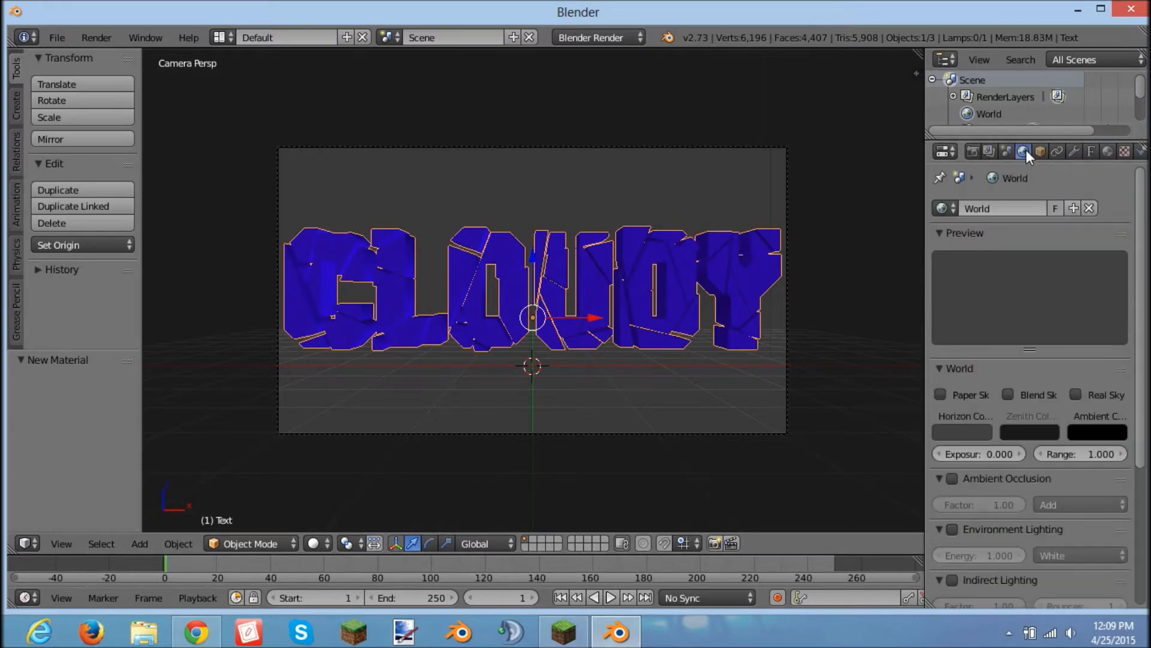
pyautogui.click(954, 478)
pyautogui.click(954, 529)
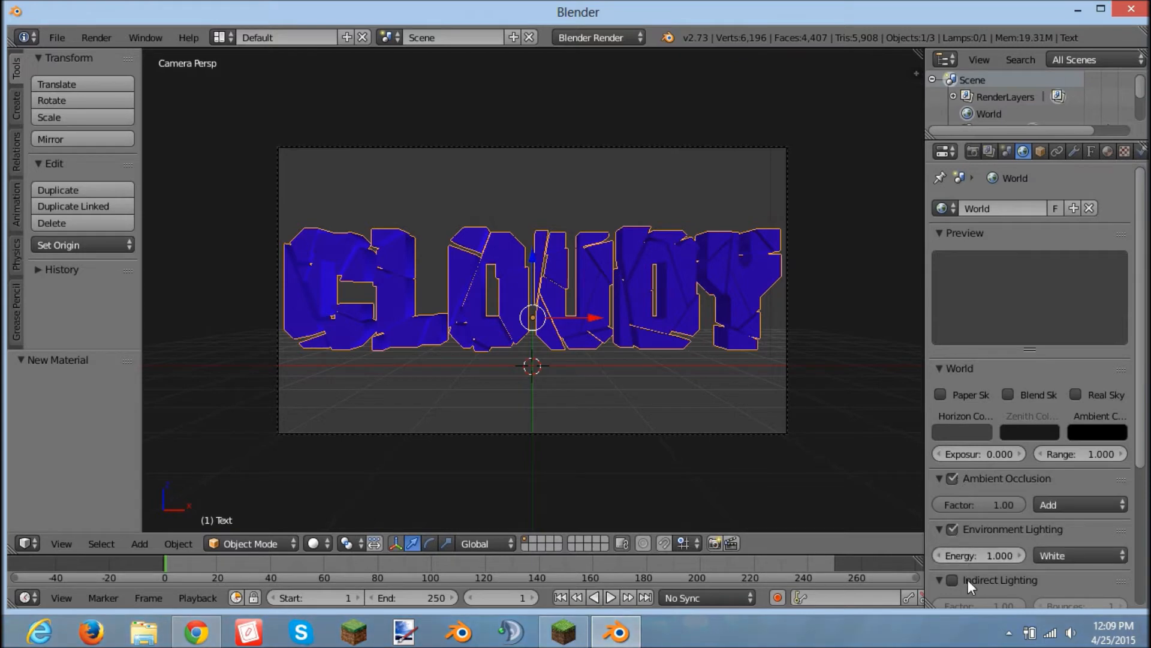
pyautogui.click(967, 580)
pyautogui.scroll(-1, 973, 504)
pyautogui.click(956, 545)
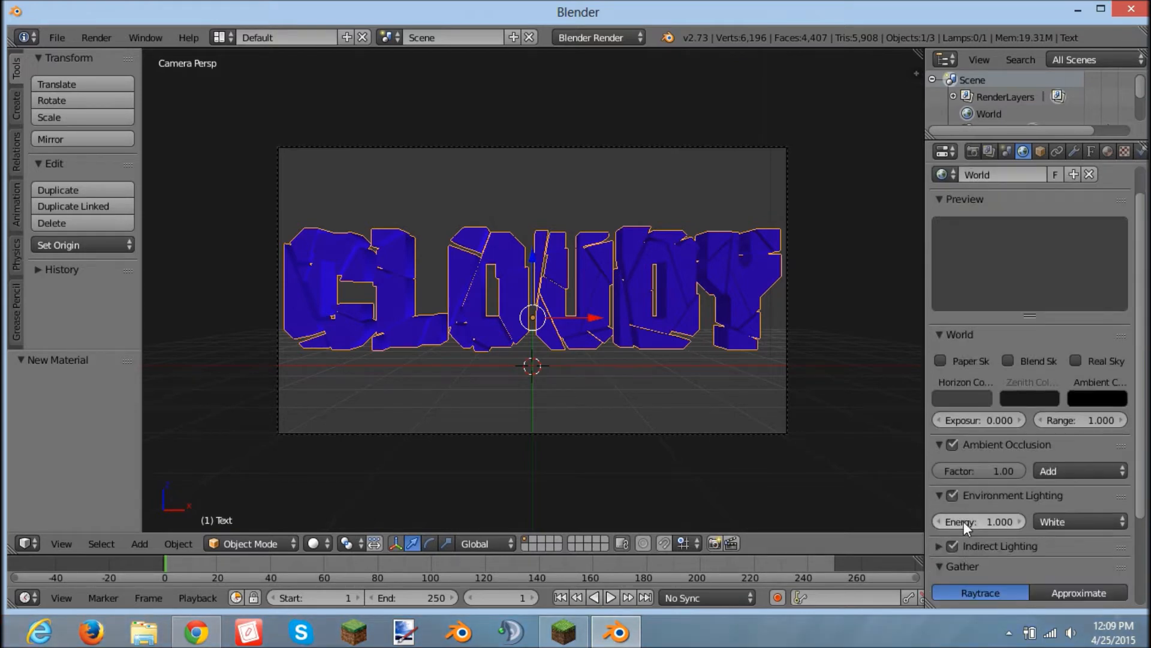
# Set the world's light gathering method to Approximate and change the horizon colour to dark purple
pyautogui.scroll(-4, 964, 516)
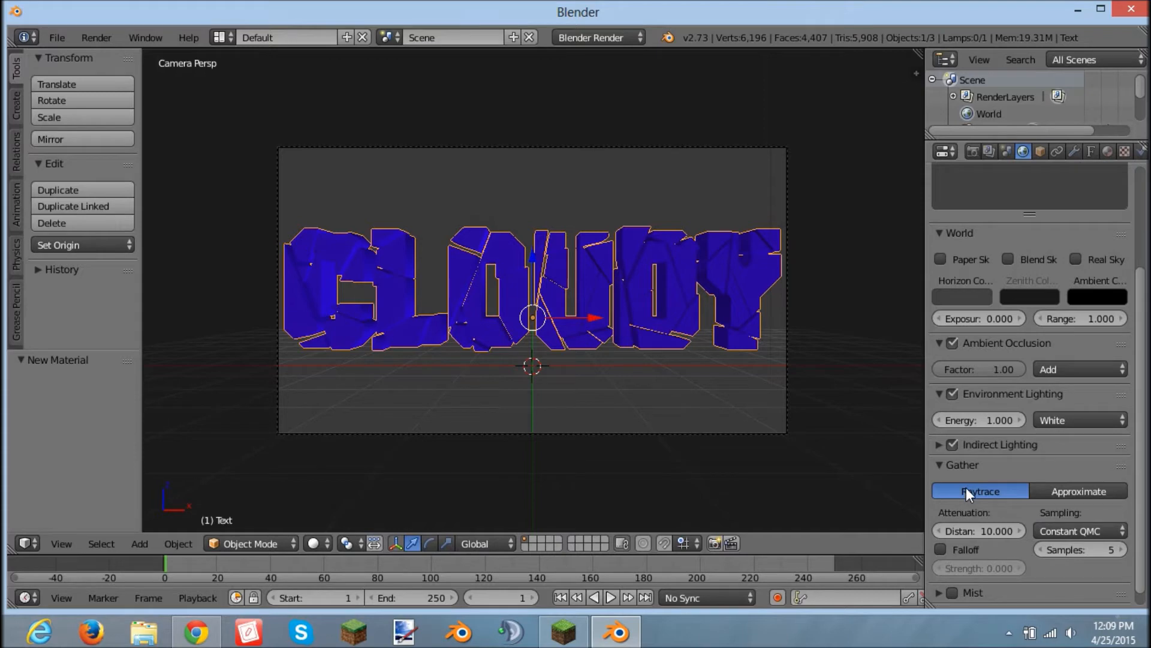
pyautogui.click(1085, 490)
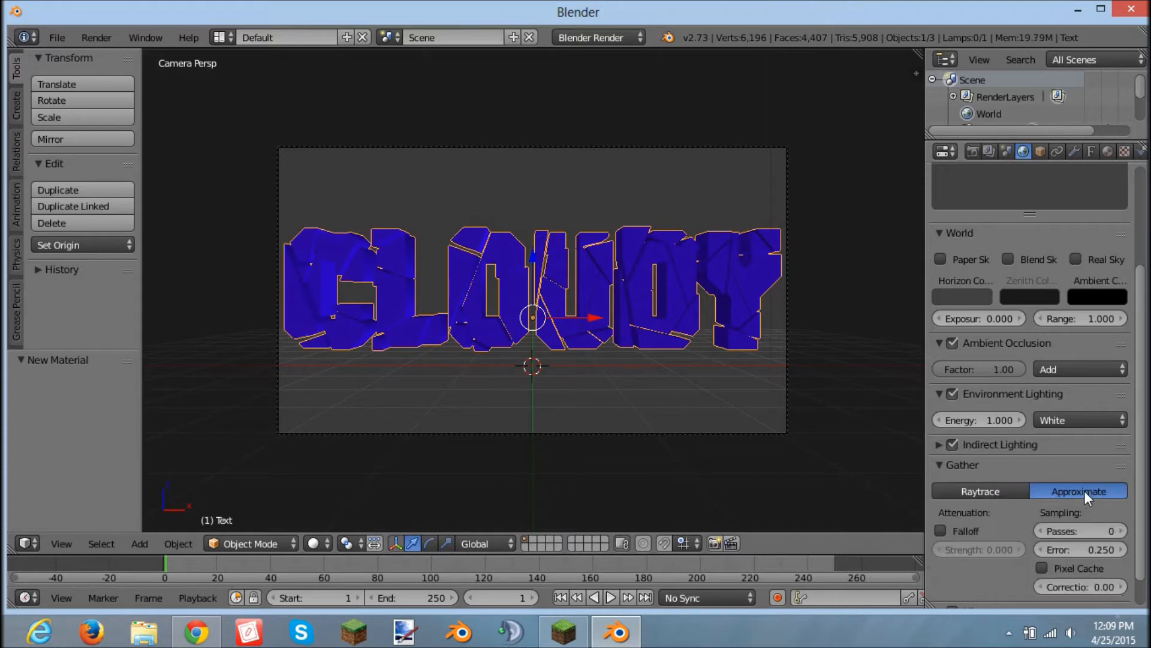
pyautogui.scroll(5, 1028, 415)
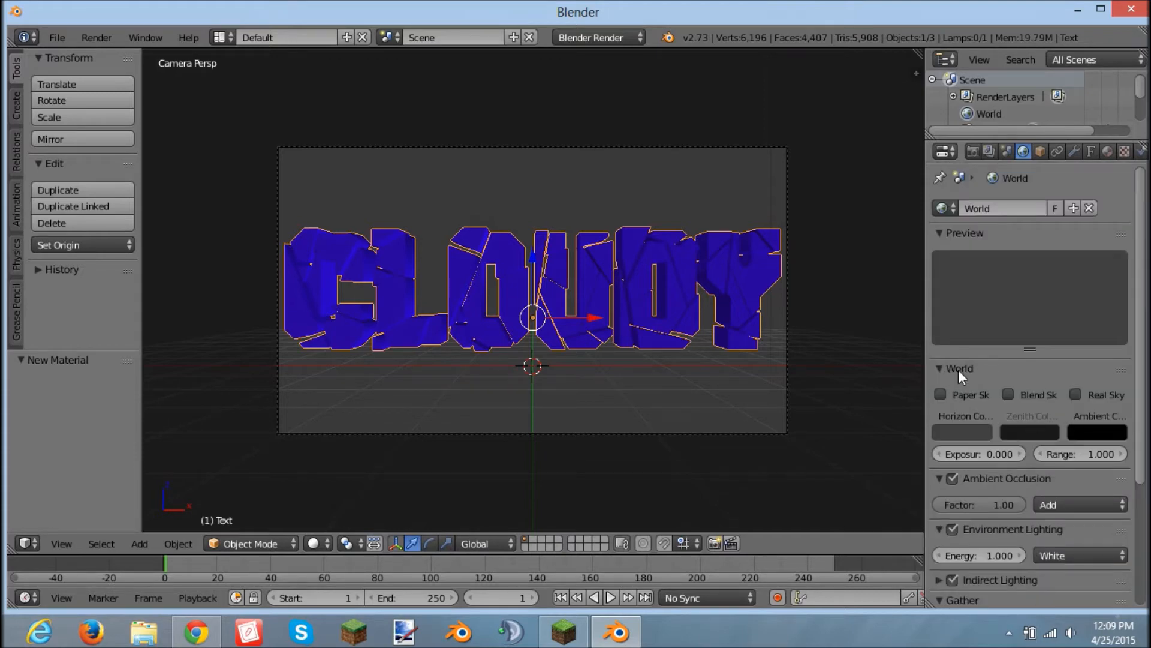
pyautogui.click(958, 433)
pyautogui.moveTo(903, 265); pyautogui.dragTo(953, 292)
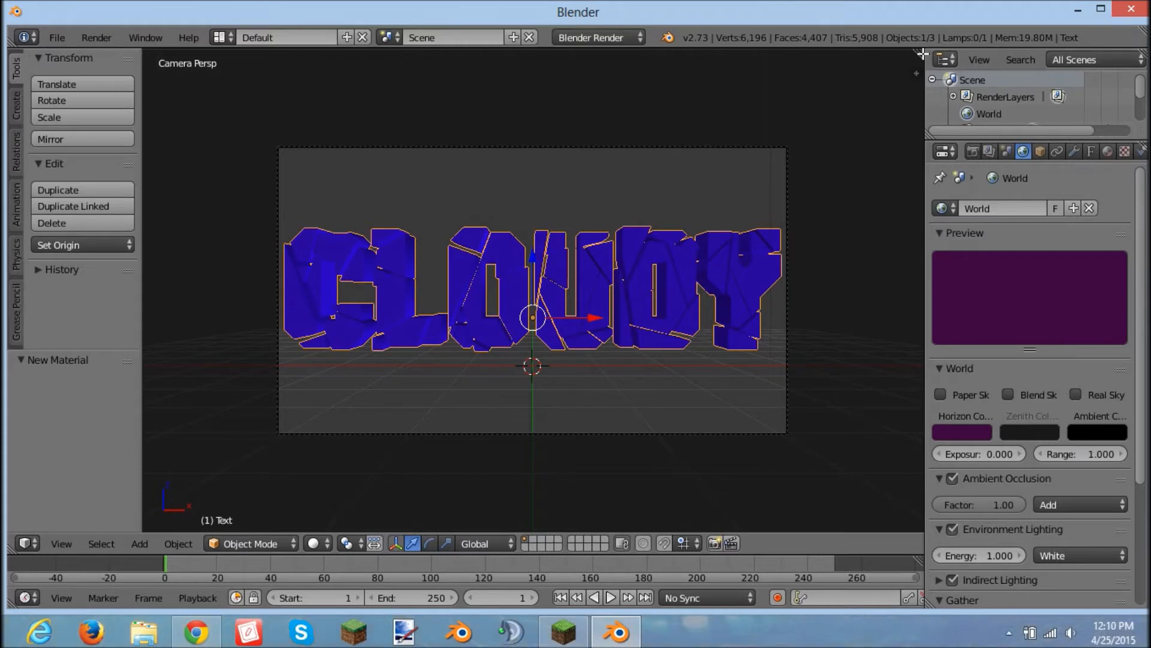
# Split the 3D view into two side-by-side viewports and enable Lock Camera to View in the second, with its tool shelf hidden
pyautogui.moveTo(920, 53); pyautogui.dragTo(553, 70)
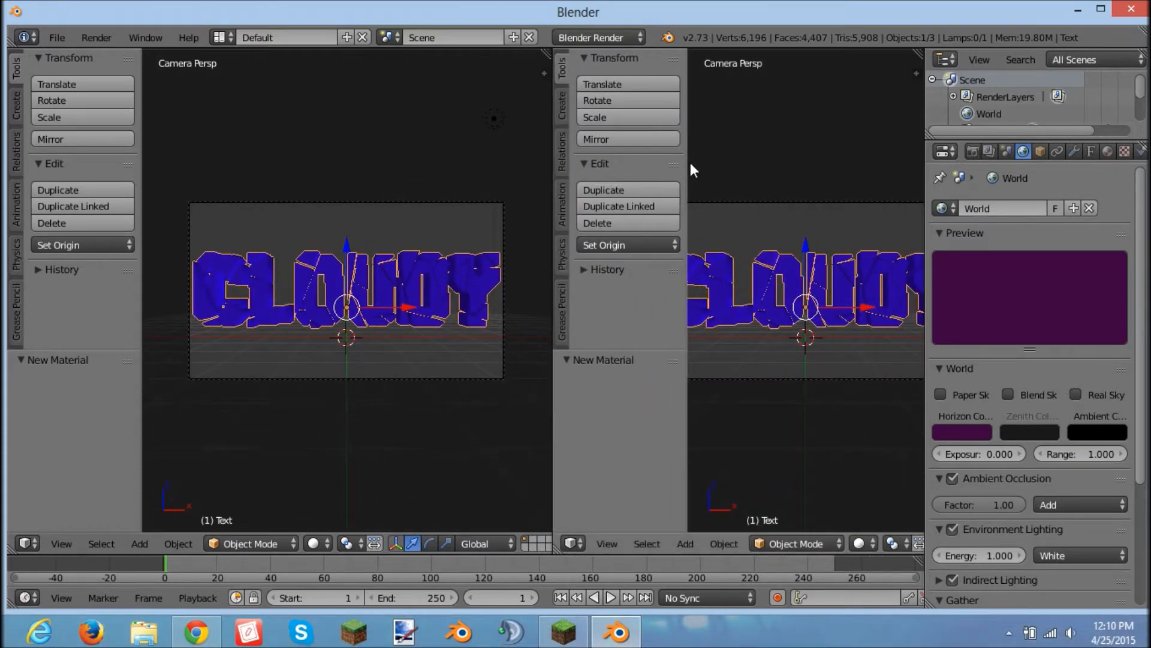
pyautogui.moveTo(686, 159); pyautogui.dragTo(548, 167)
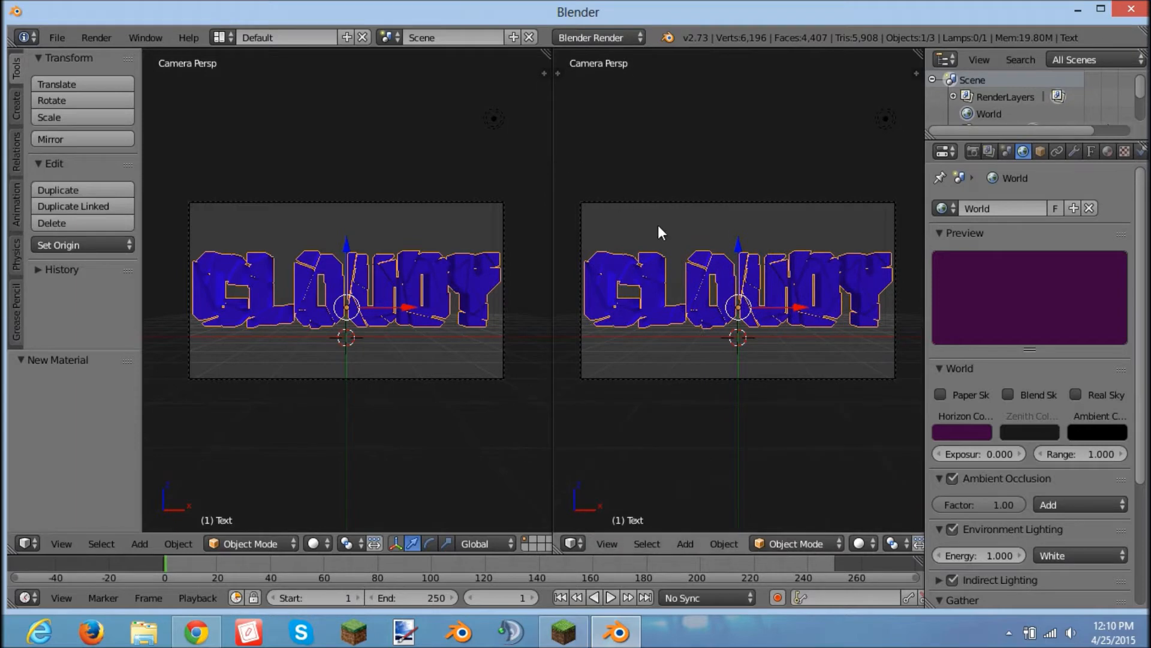
pyautogui.press('m')
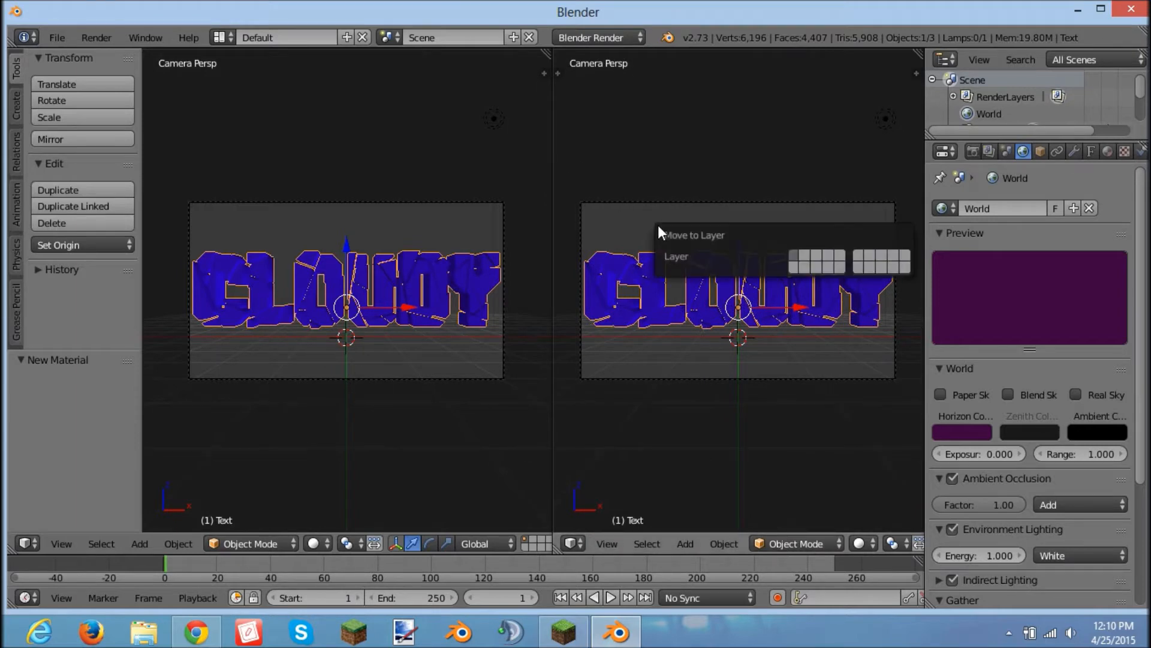
pyautogui.press('n')
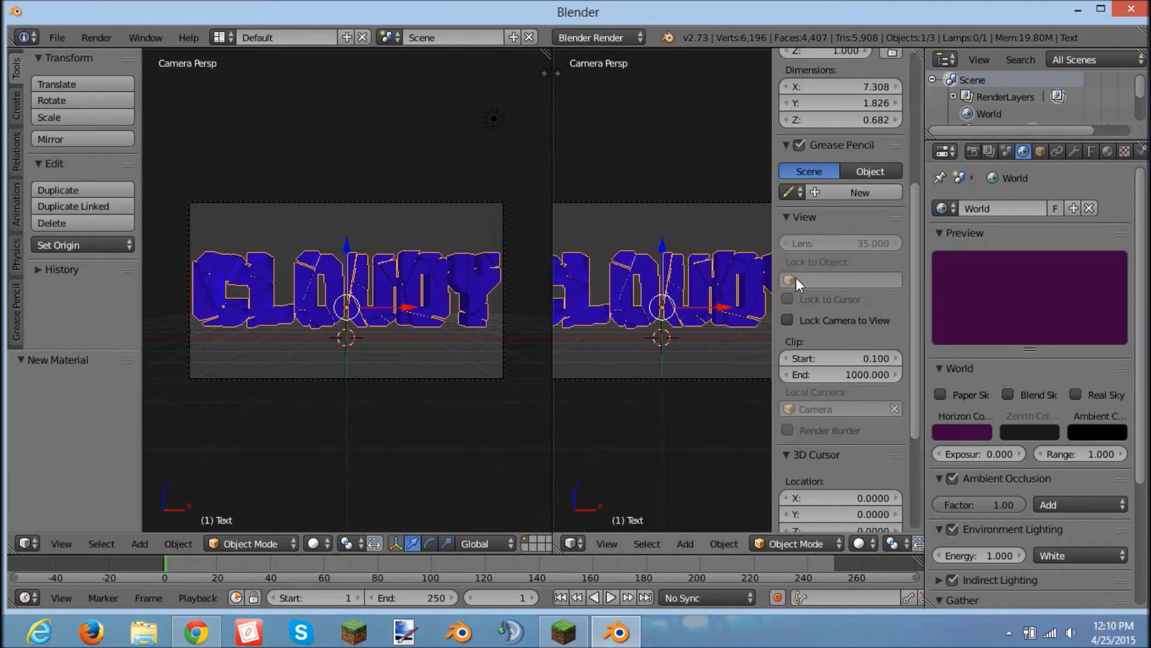
pyautogui.click(787, 320)
pyautogui.press('n')
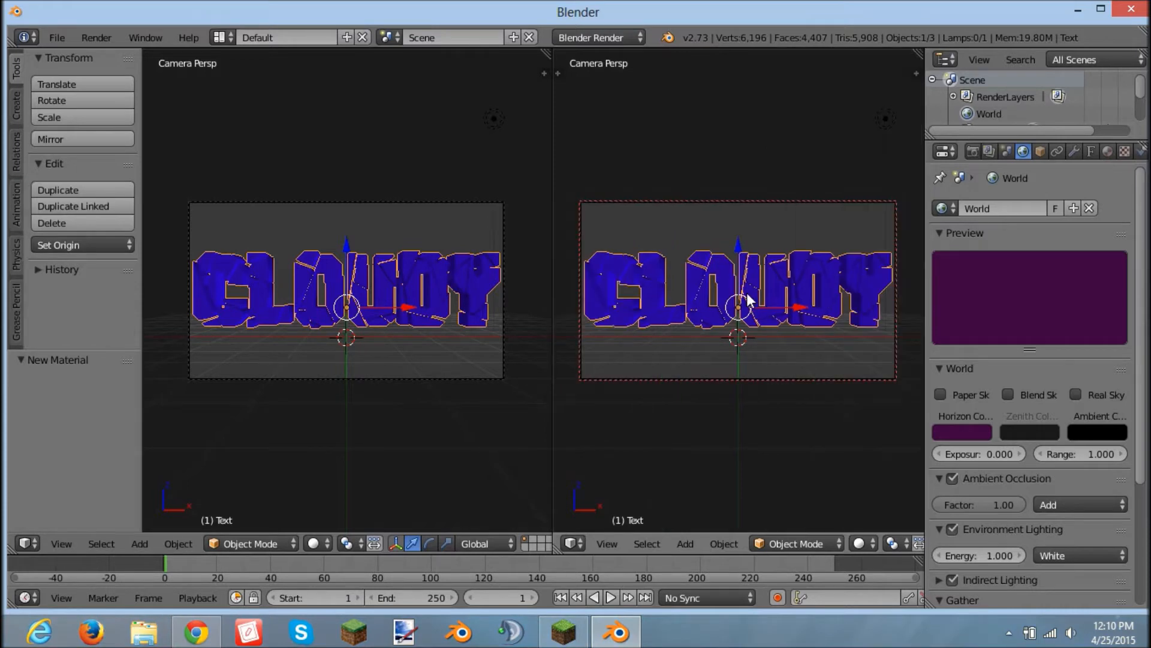
# Orbit the camera slightly around the text and inspect its placement from a user perspective in the first viewport
pyautogui.moveTo(761, 279)
pyautogui.mouseDown(button='middle')
pyautogui.moveTo(779, 291)
pyautogui.moveTo(768, 288)
pyautogui.mouseUp(button='middle')
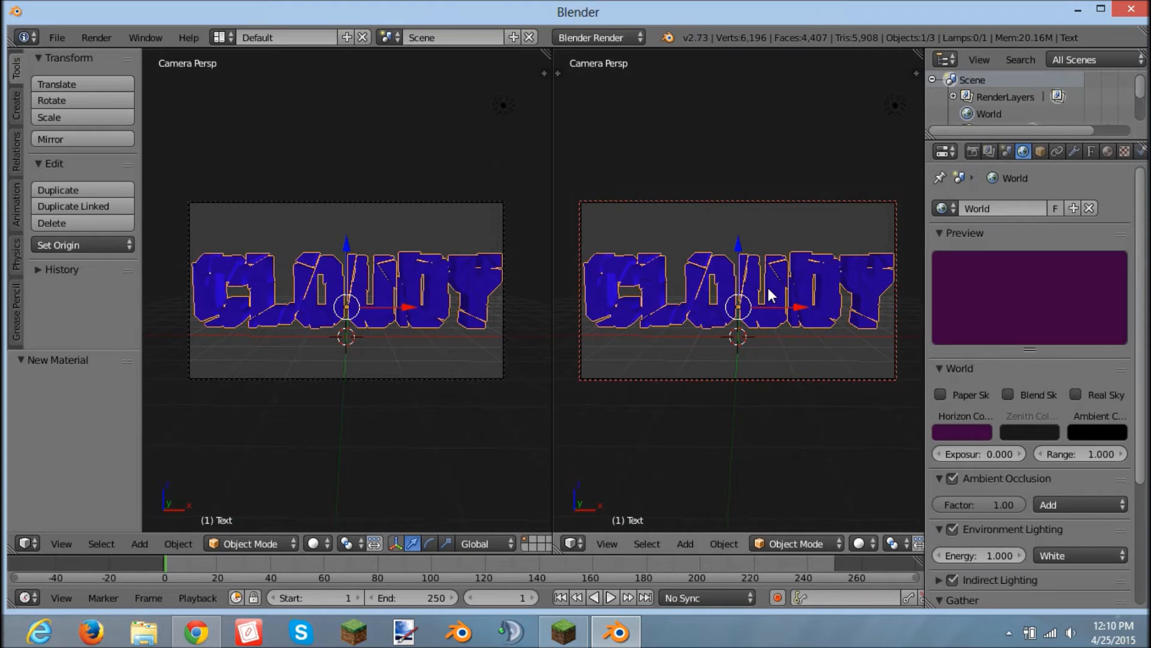
pyautogui.press('KP_0')
pyautogui.moveTo(378, 175)
pyautogui.mouseDown(button='middle')
pyautogui.moveTo(368, 160)
pyautogui.moveTo(378, 166)
pyautogui.mouseUp(button='middle')
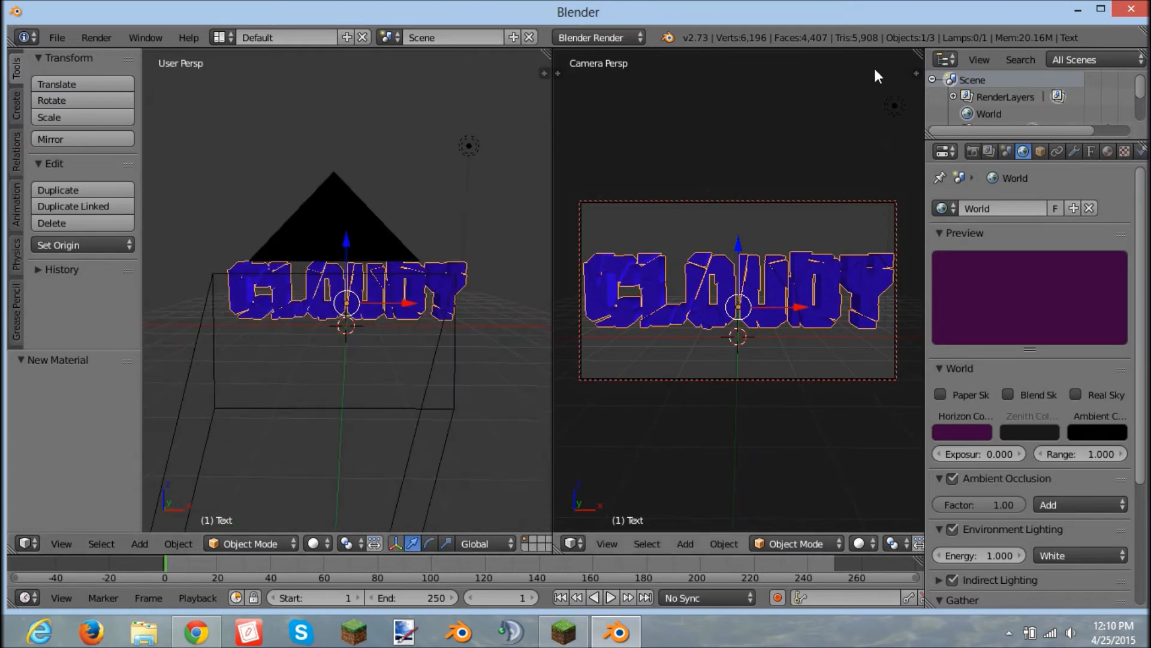
# Divide and merge the viewports into three side-by-side areas, all in camera view, with the middle one's tool shelf hidden
pyautogui.moveTo(918, 58); pyautogui.dragTo(668, 71)
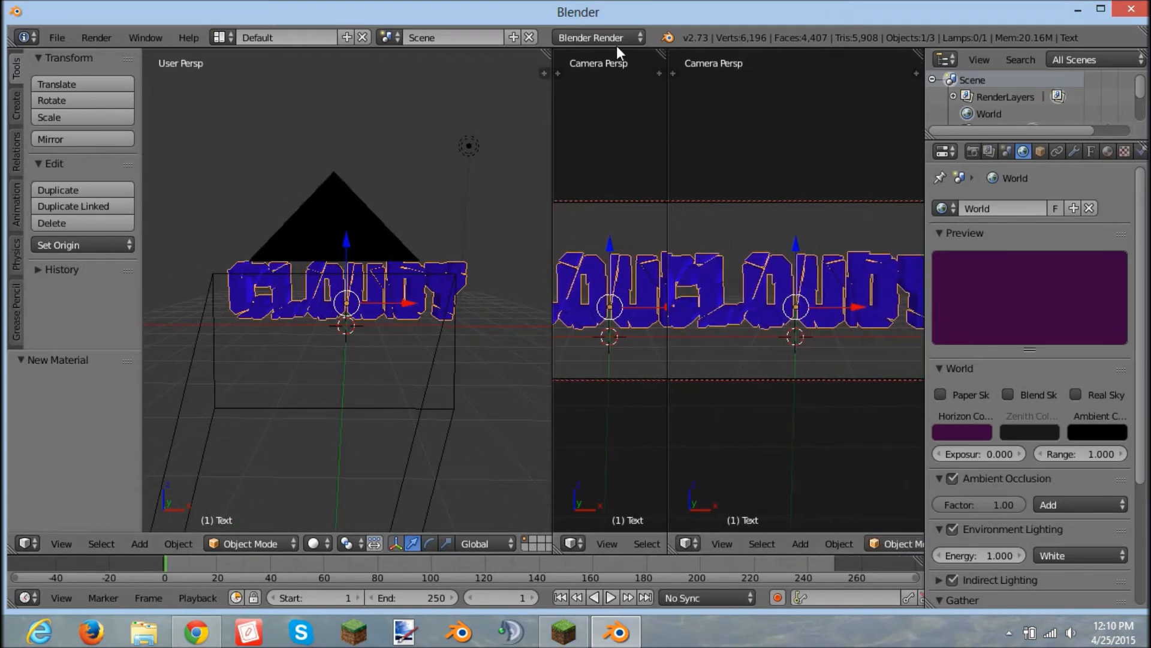
pyautogui.moveTo(546, 54); pyautogui.dragTo(473, 56)
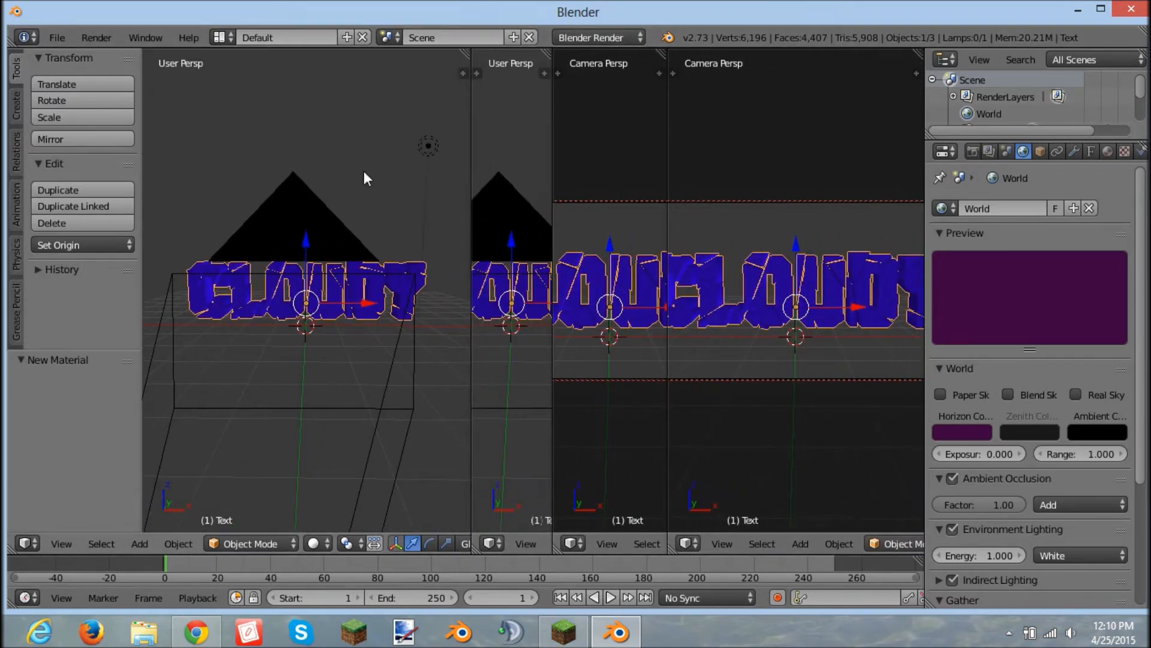
pyautogui.press('KP_0')
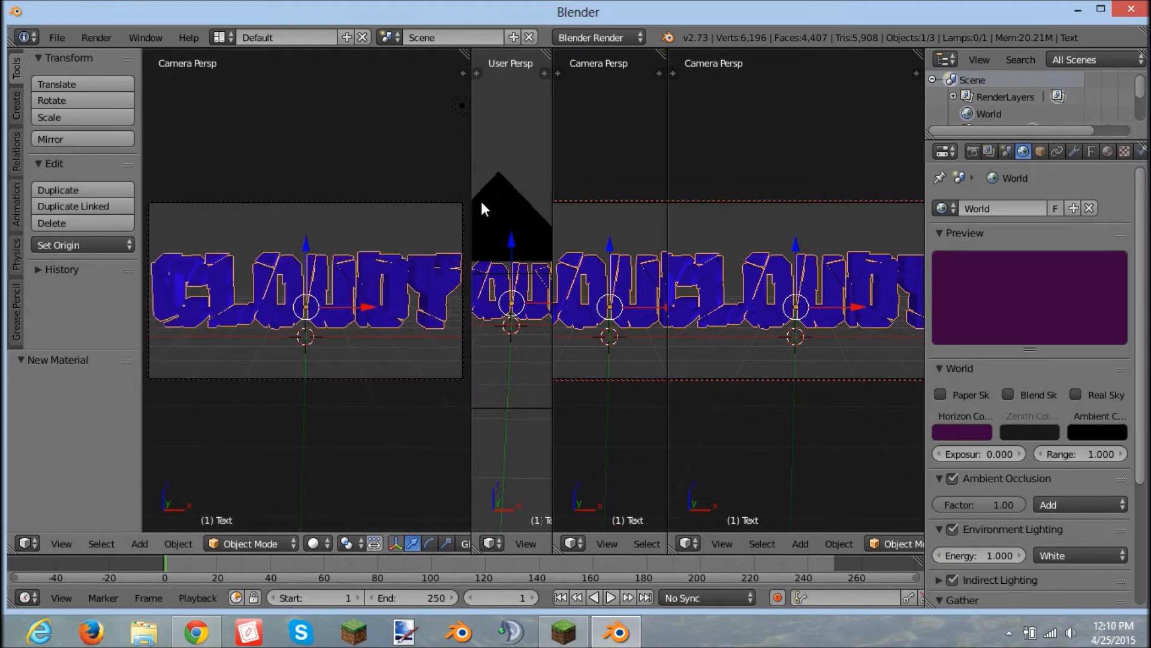
pyautogui.press('KP_0')
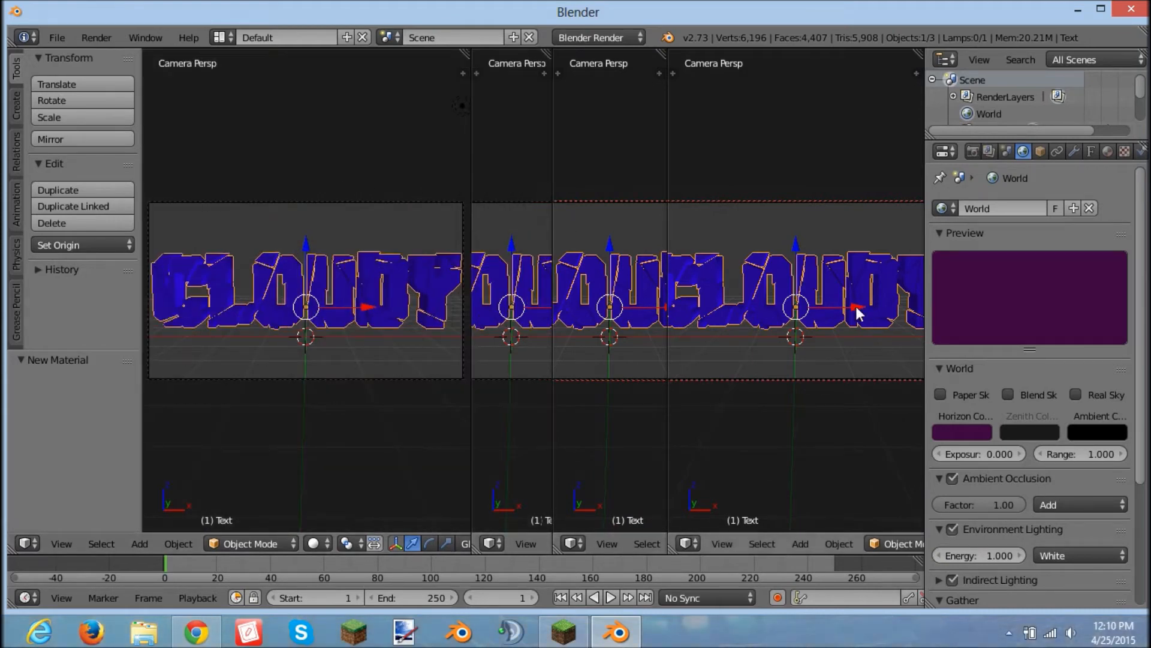
pyautogui.moveTo(550, 53); pyautogui.dragTo(653, 70)
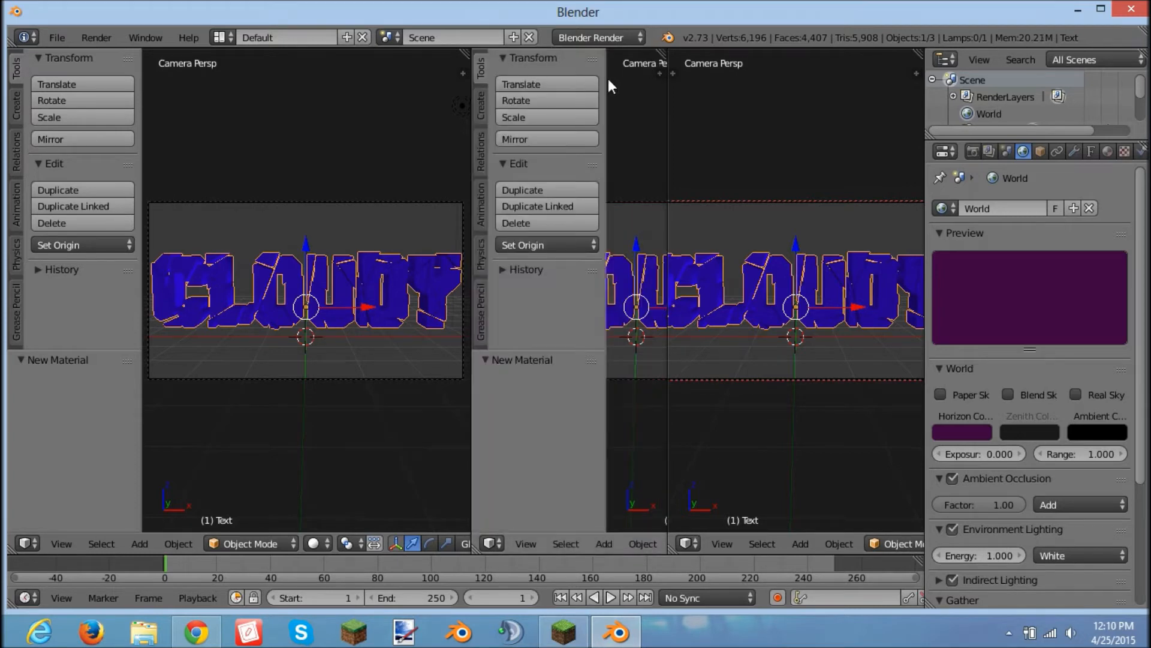
pyautogui.press('t')
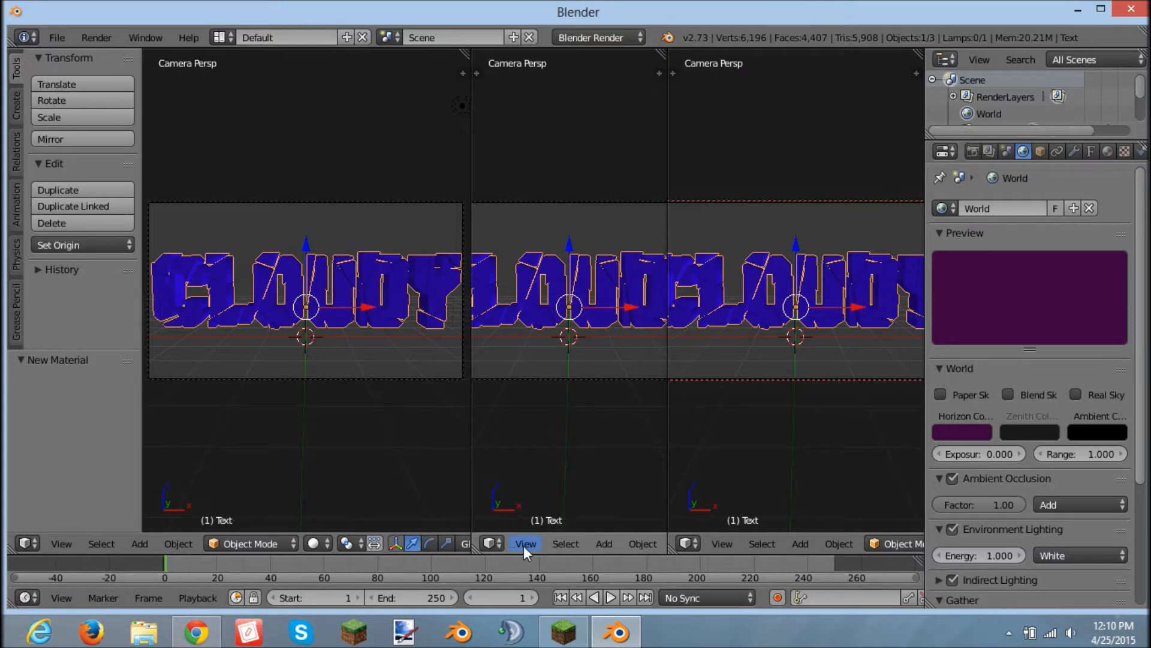
# Change the middle viewport to the Graph Editor and adjust its border with the first viewport
pyautogui.click(493, 543)
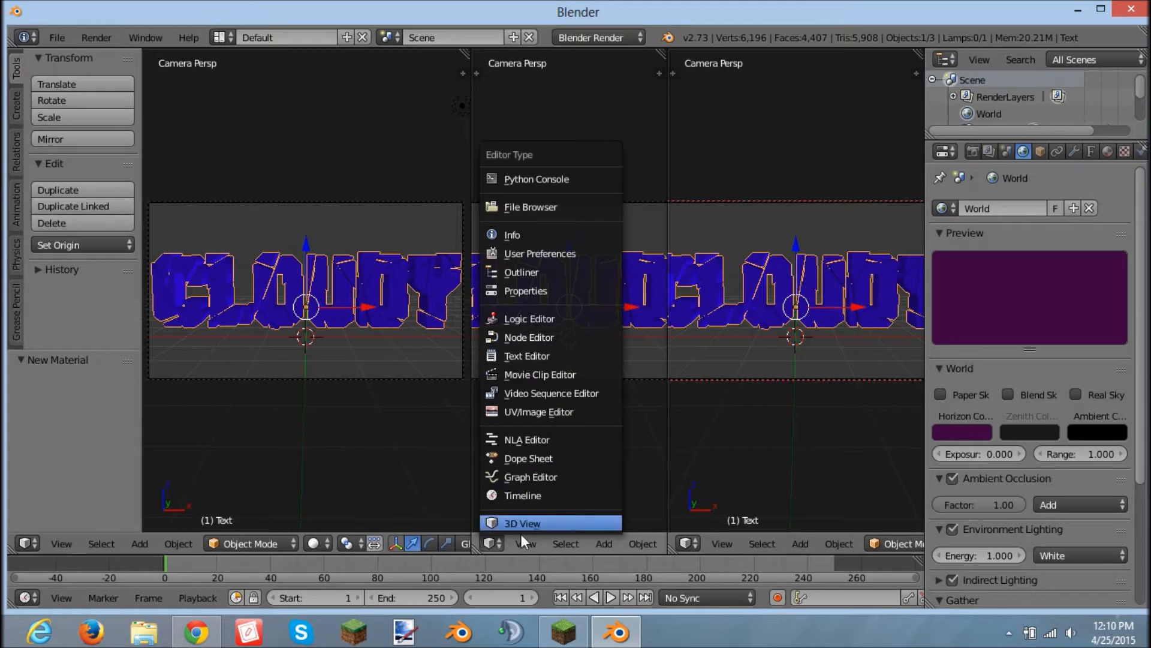
pyautogui.click(523, 476)
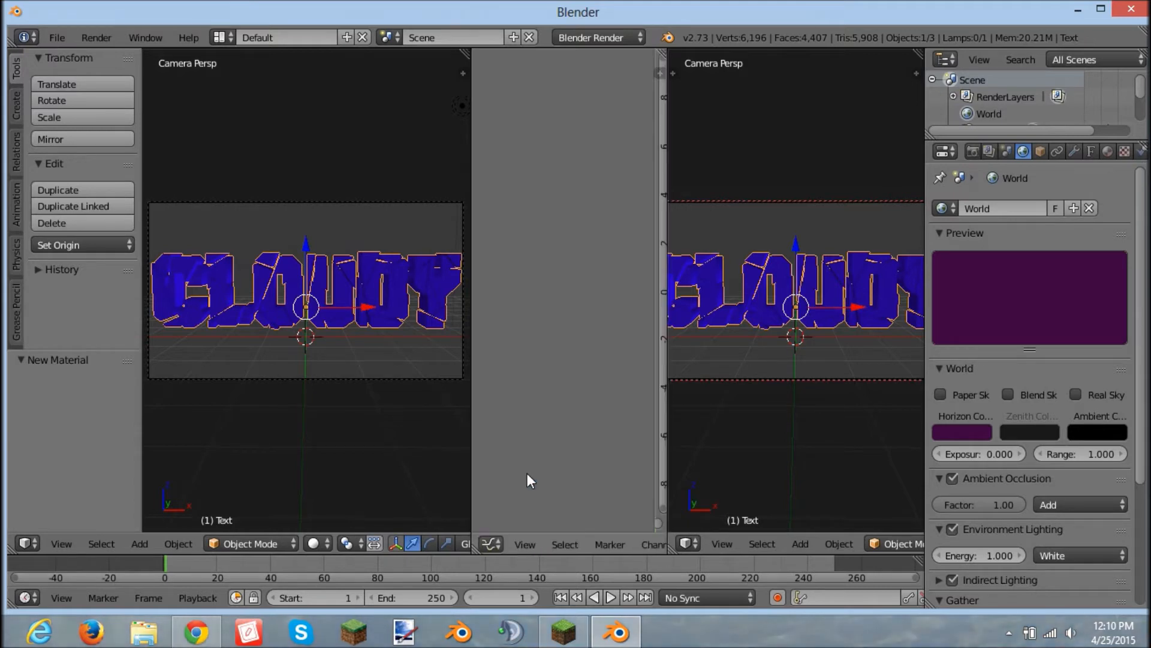
pyautogui.moveTo(472, 254)
pyautogui.mouseDown()
pyautogui.moveTo(517, 257)
pyautogui.moveTo(478, 254)
pyautogui.mouseUp()
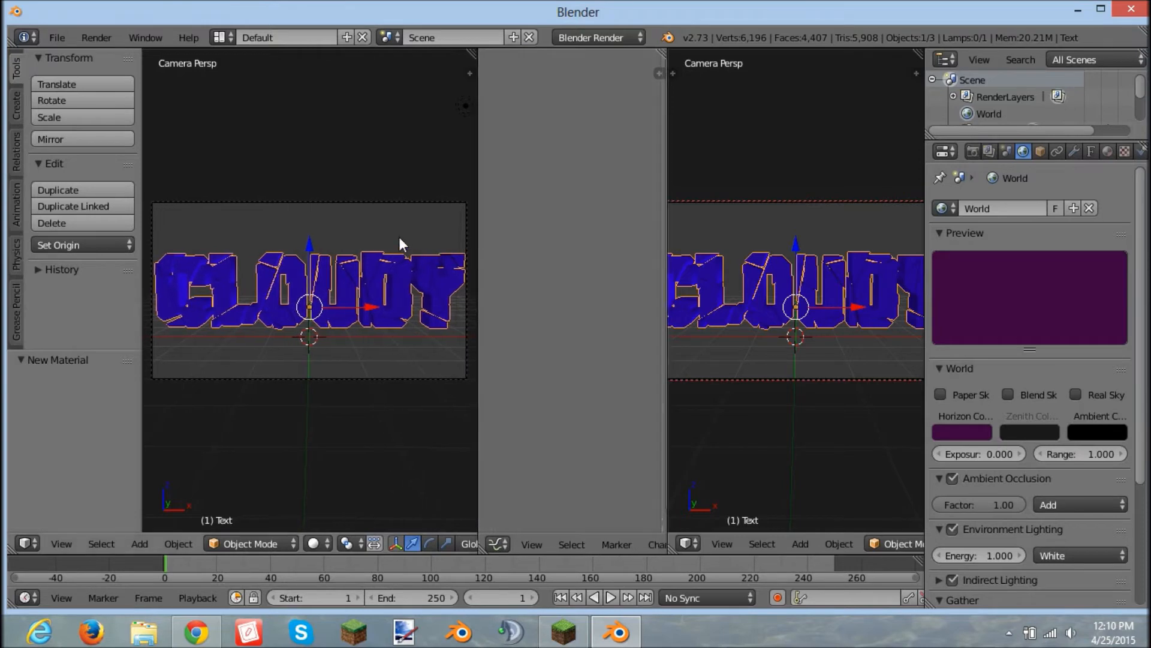
# Insert a Visual LocRotScale keyframe for the CLOUDY text at frame 1 and widen the Graph Editor to show its curves
pyautogui.press('i')
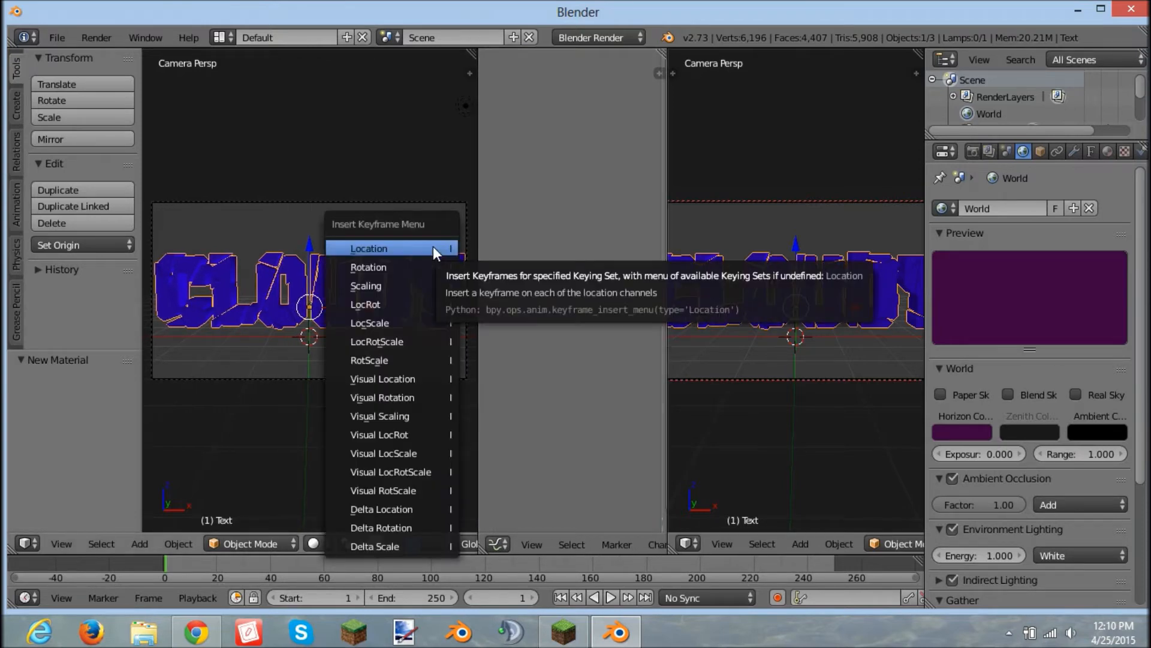
pyautogui.click(398, 472)
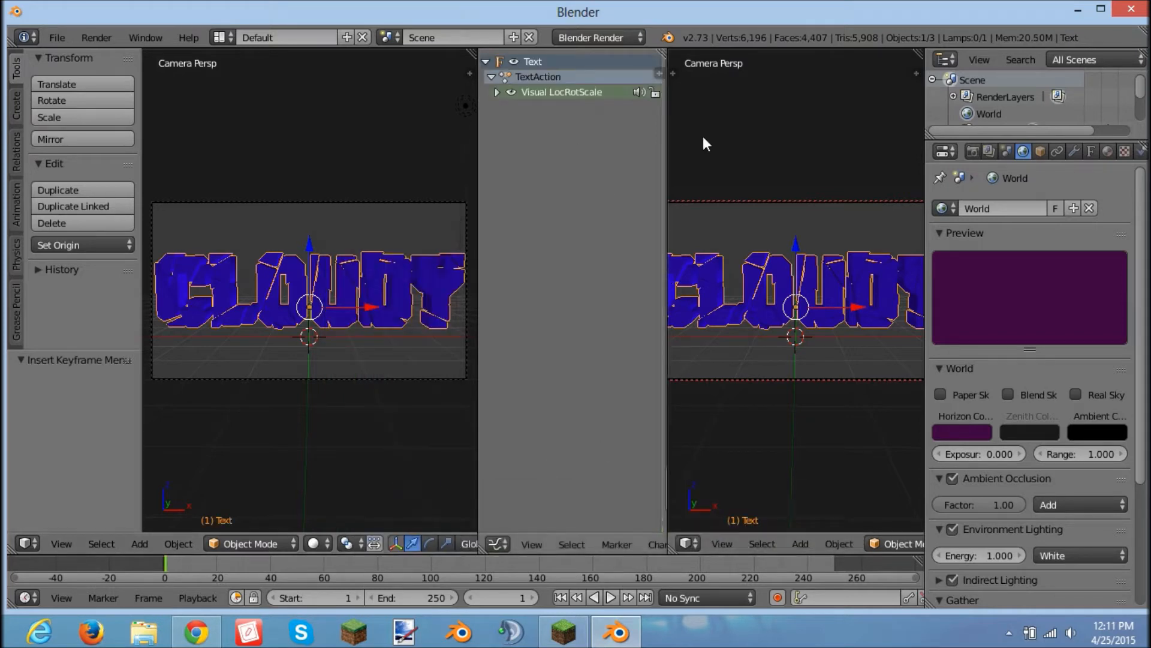
pyautogui.moveTo(663, 148); pyautogui.dragTo(833, 162)
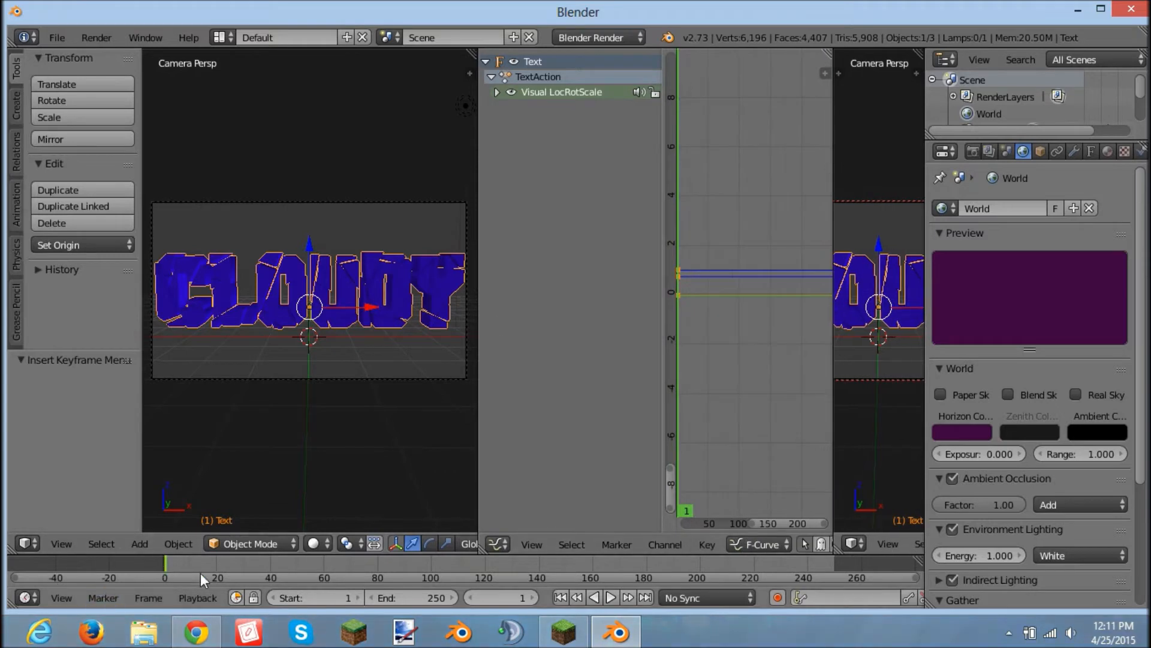
# Bake the Desktop sound file ~PI6309.m4a to the text's Y Location F-curve and preview the animation
pyautogui.click(497, 92)
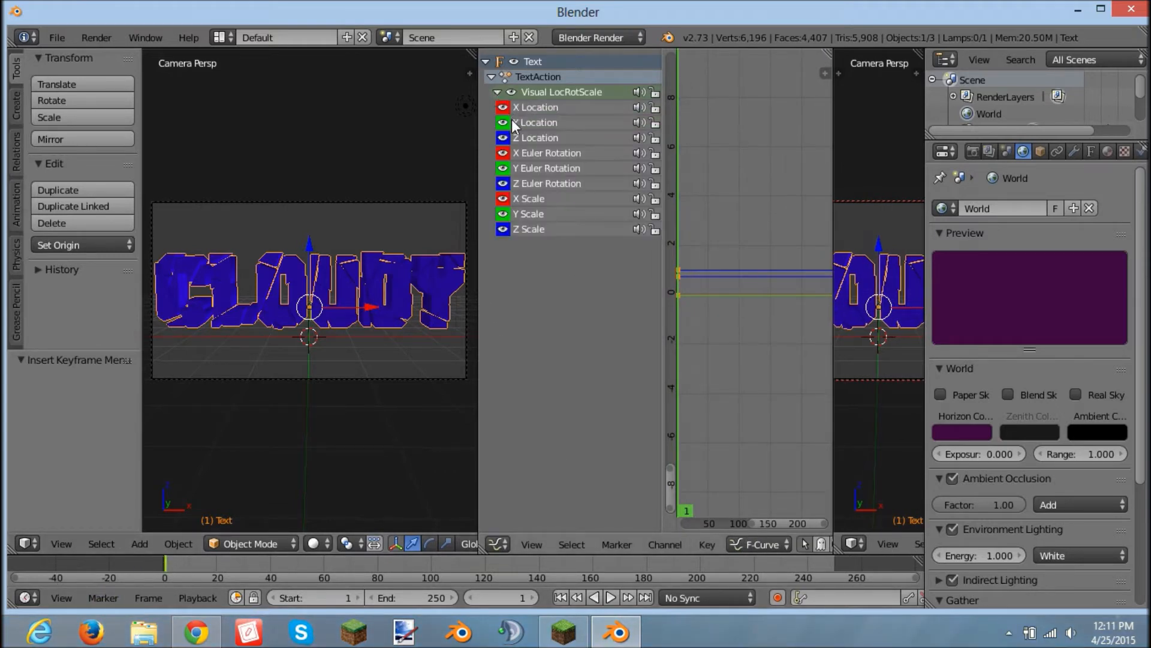
pyautogui.click(531, 124)
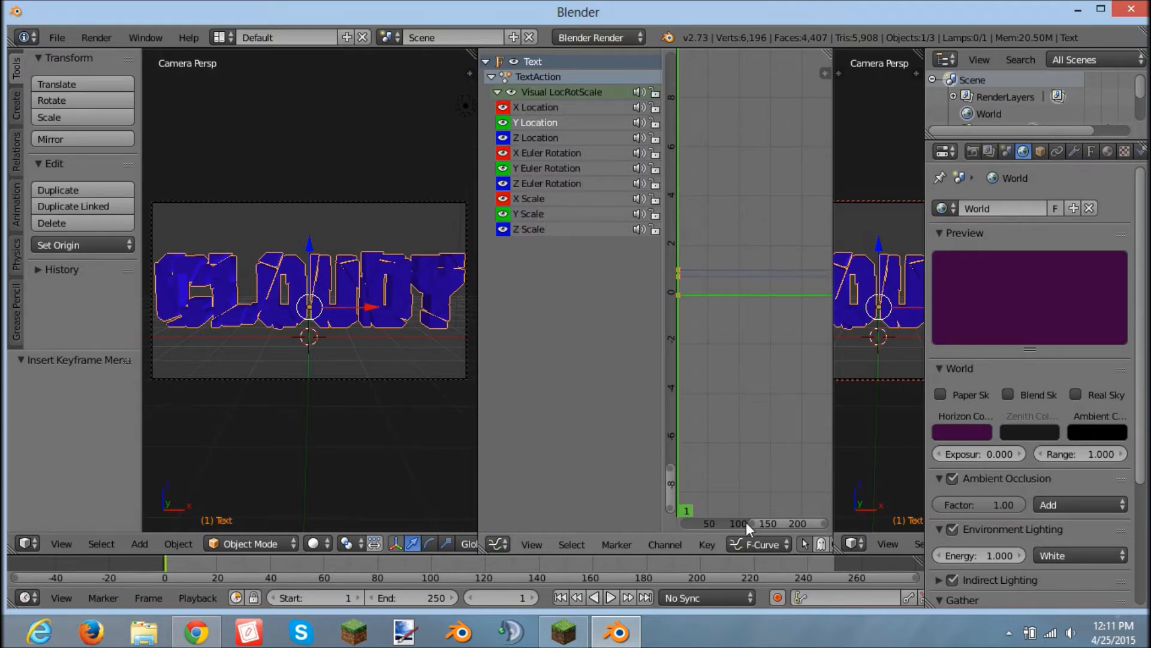
pyautogui.click(707, 545)
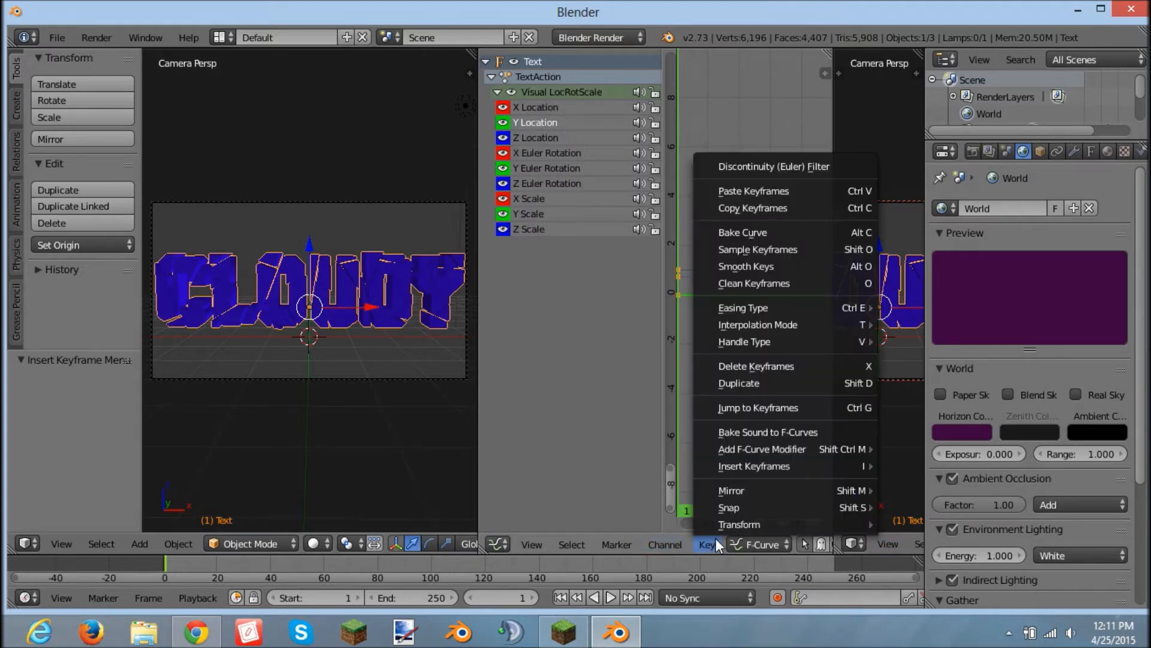
pyautogui.click(751, 433)
pyautogui.click(43, 222)
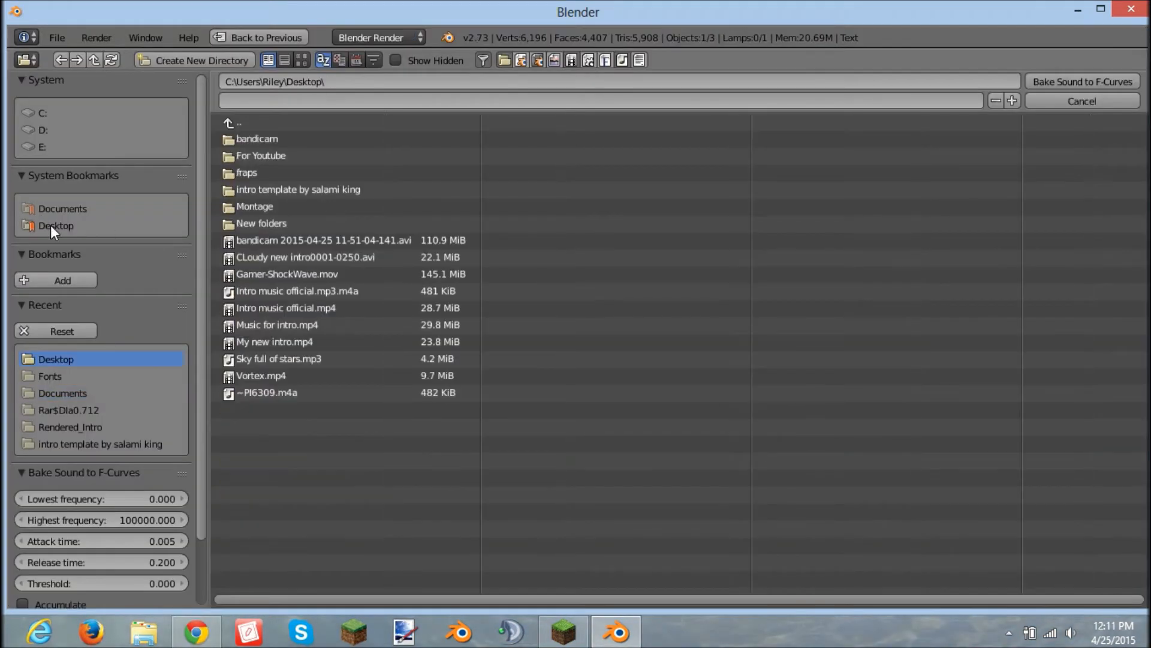
pyautogui.click(277, 394)
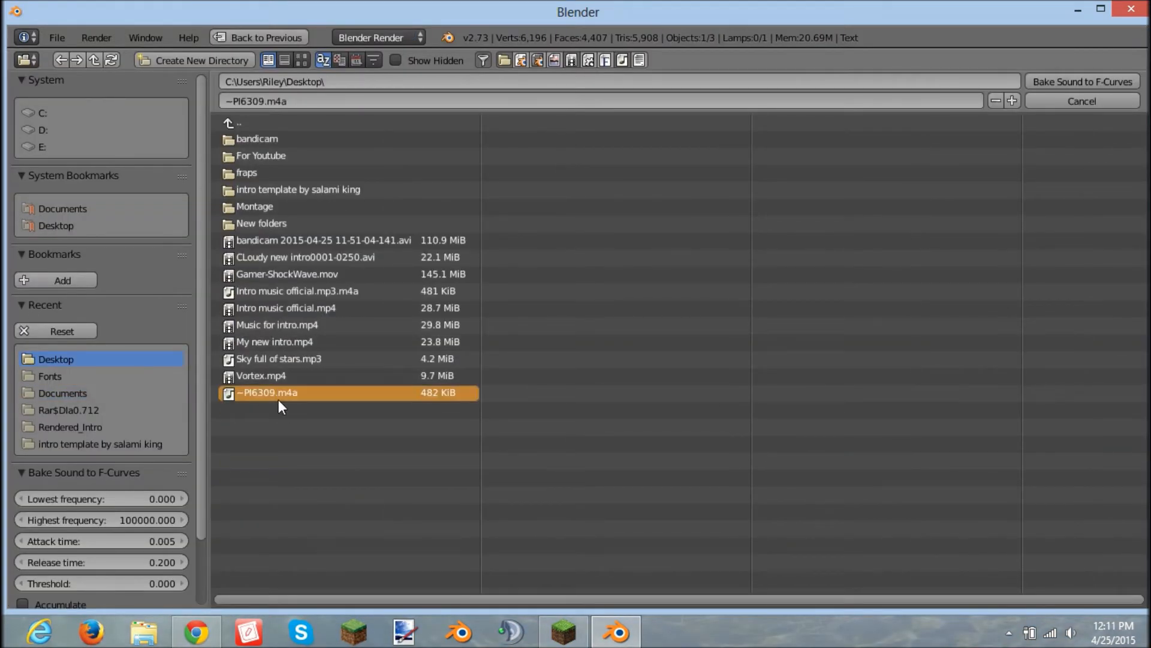
pyautogui.click(1069, 83)
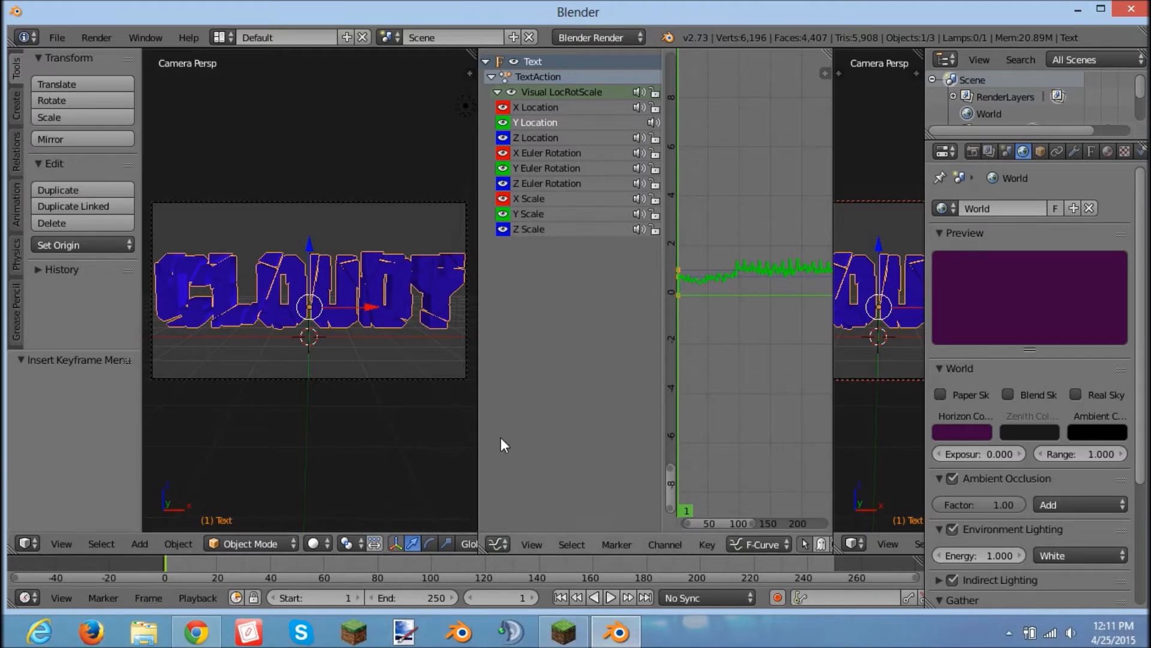
pyautogui.click(611, 598)
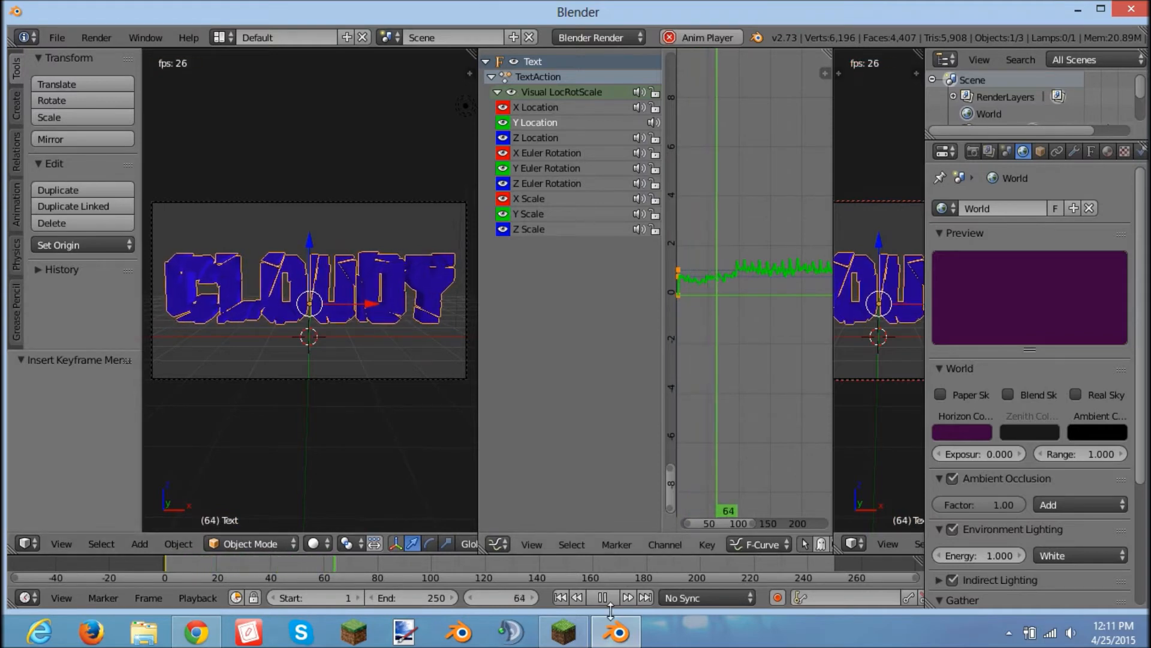
pyautogui.click(603, 597)
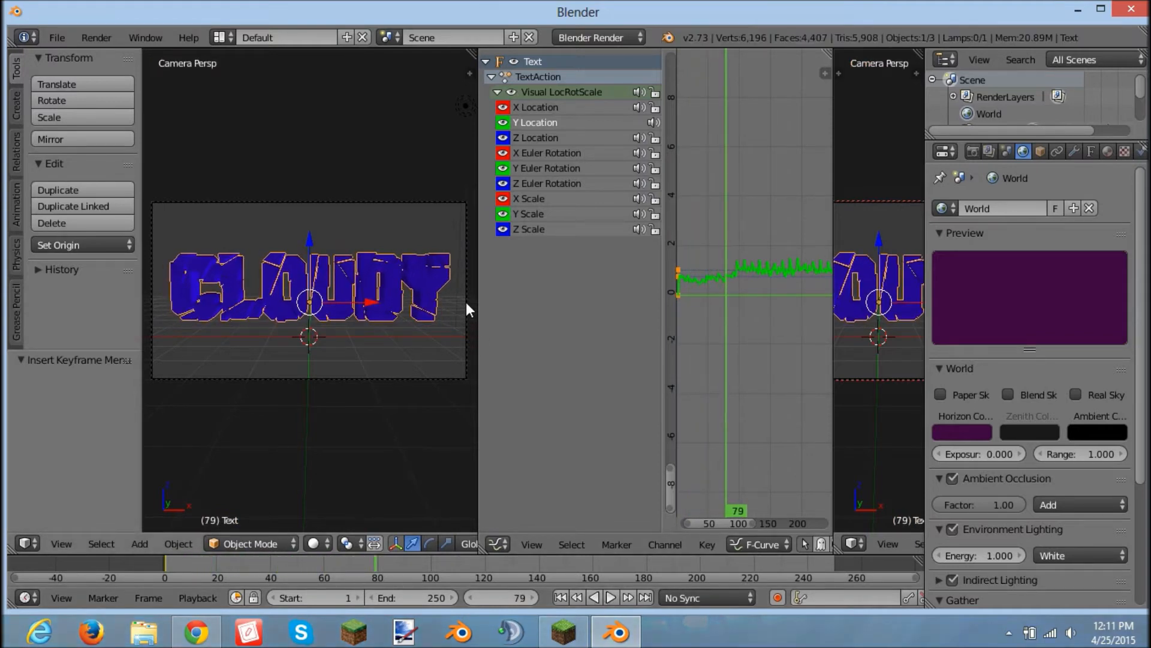
# Switch to the Video Editing screen layout and set the current frame to 1
pyautogui.click(220, 37)
pyautogui.click(268, 203)
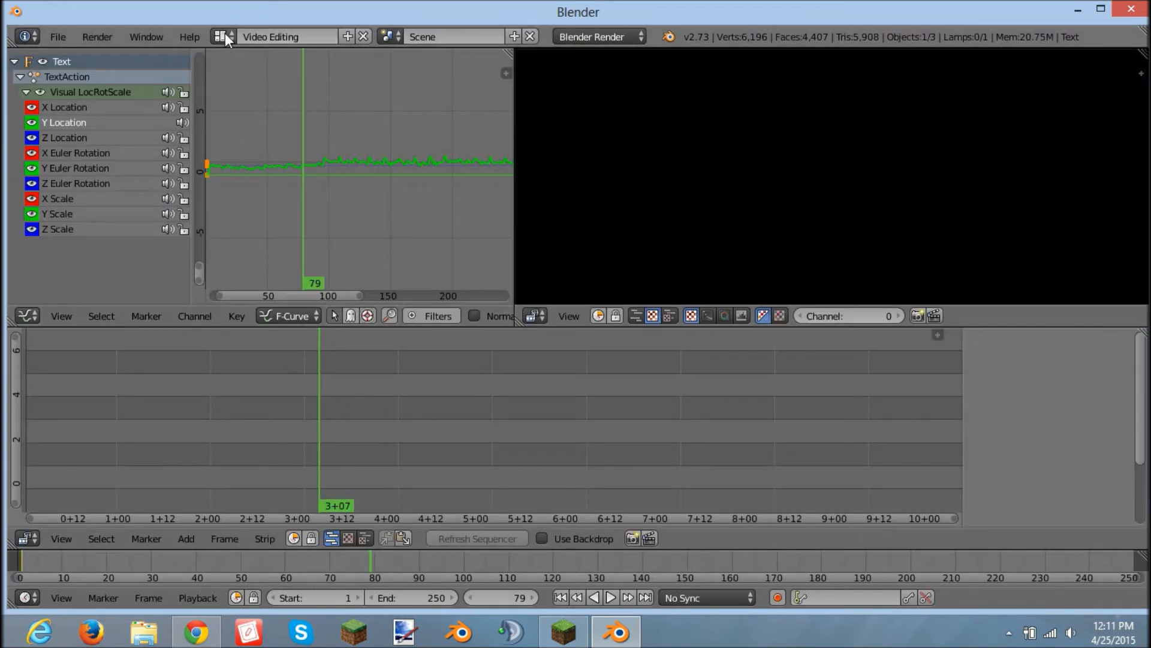
pyautogui.moveTo(320, 351); pyautogui.dragTo(17, 355)
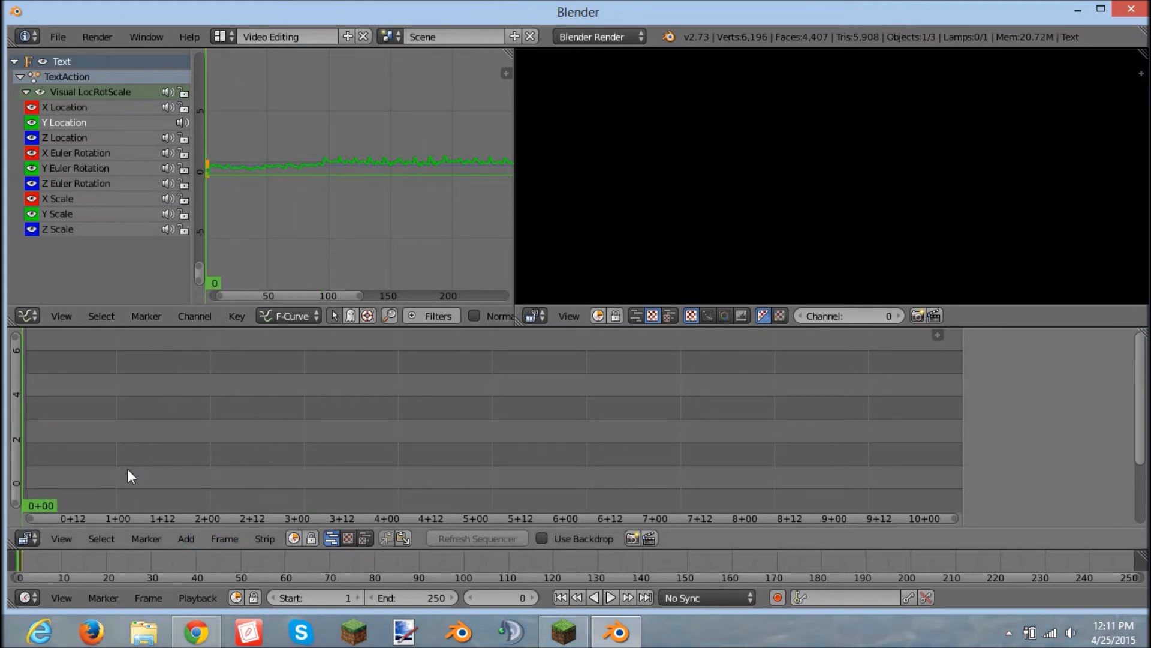
pyautogui.click(21, 564)
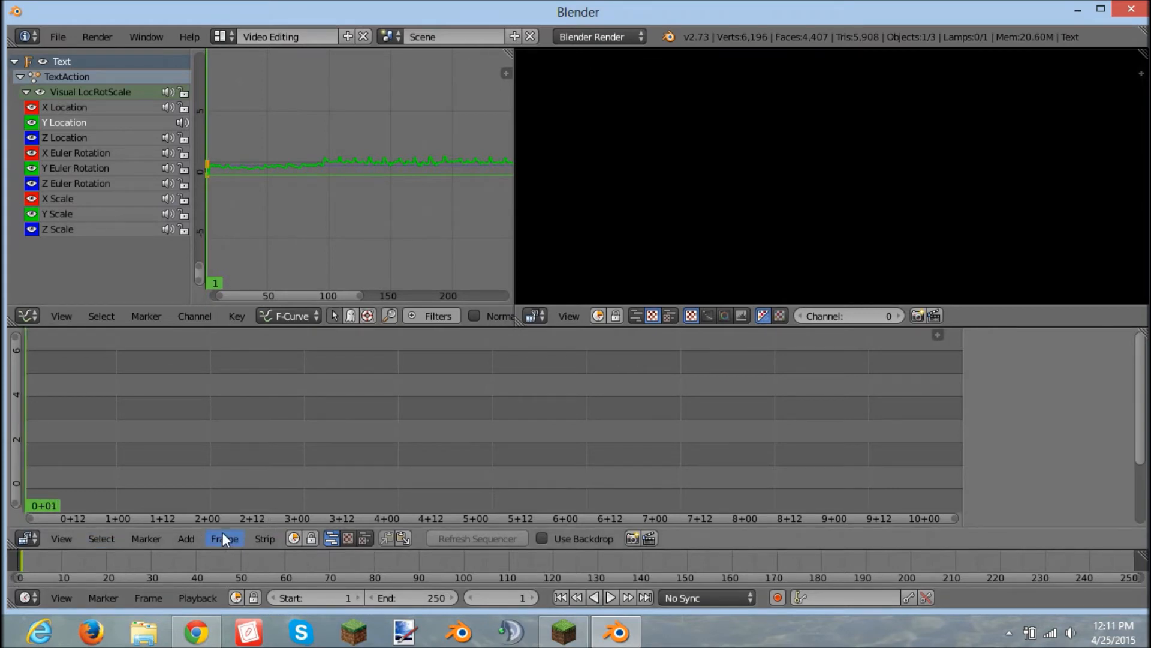
# Add the current scene as a Scene strip in the sequencer, starting at frame 1
pyautogui.click(186, 538)
pyautogui.moveTo(207, 517)
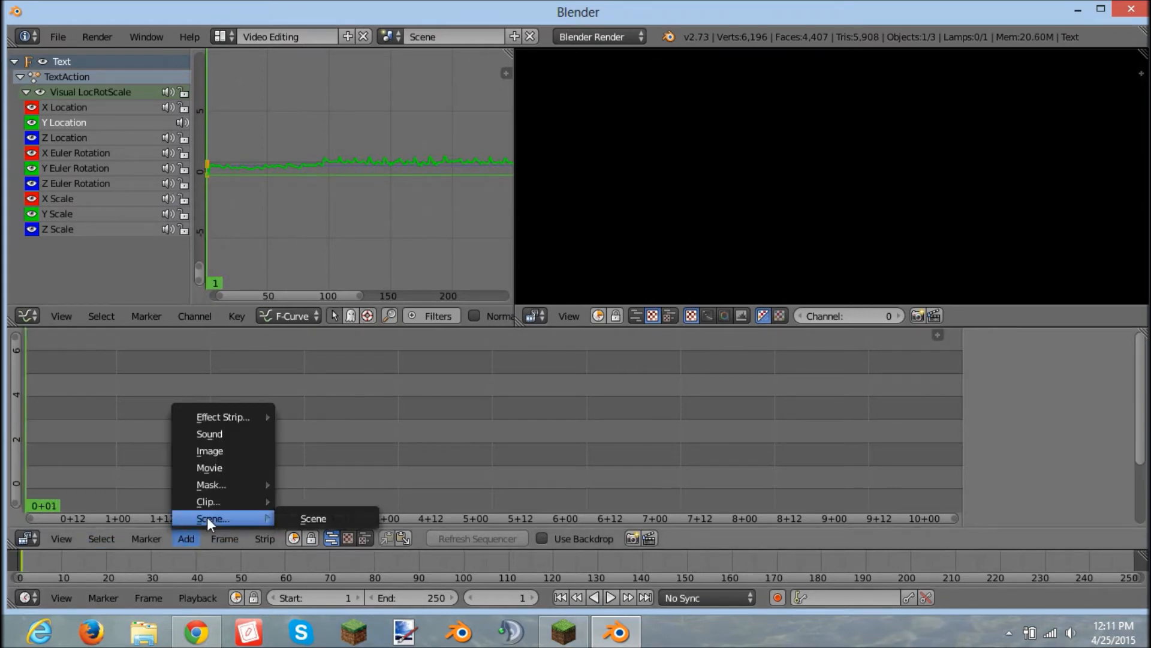
pyautogui.click(307, 520)
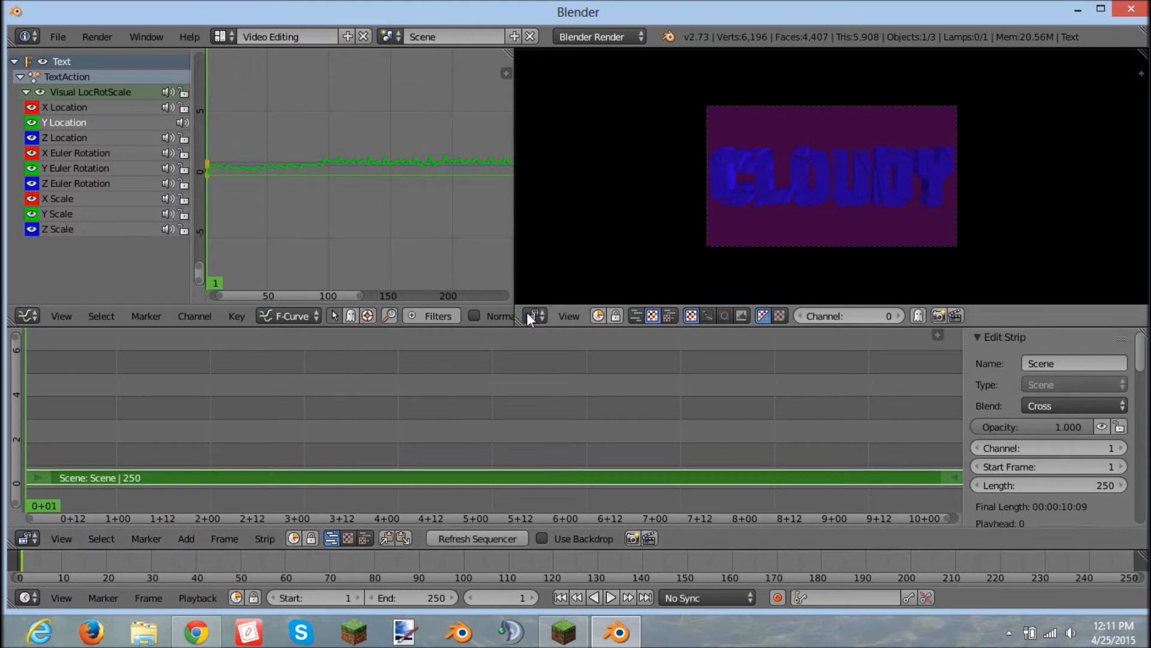
# Add the Desktop sound file ~PI6309.m4a as a sound strip above the scene strip
pyautogui.click(182, 542)
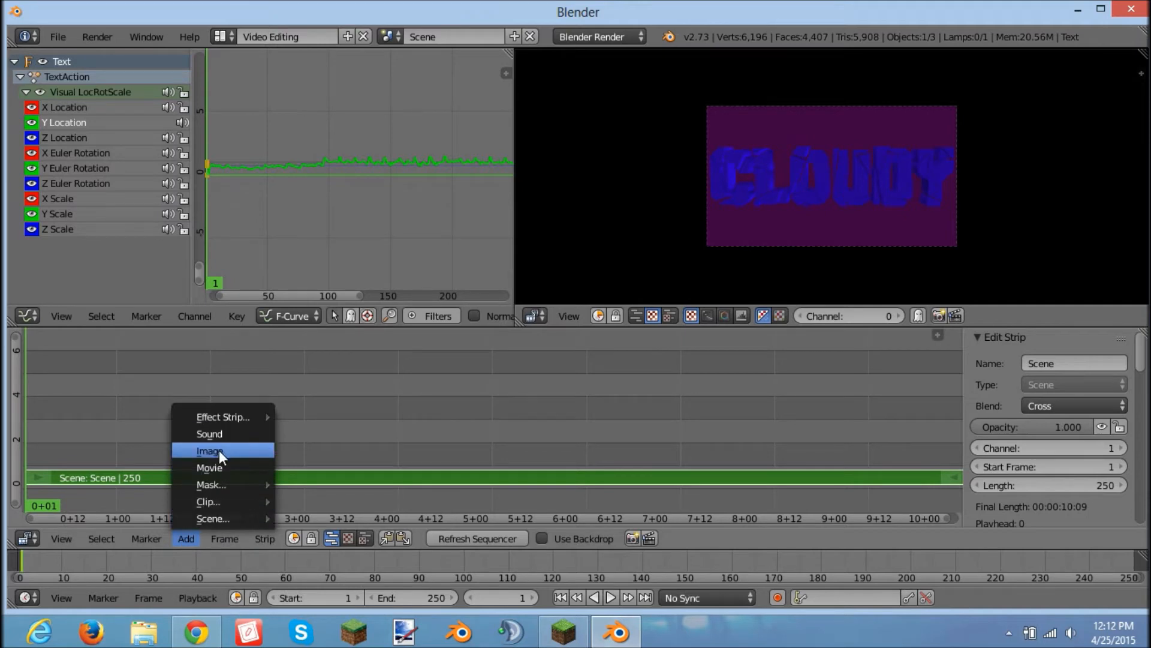
pyautogui.click(210, 436)
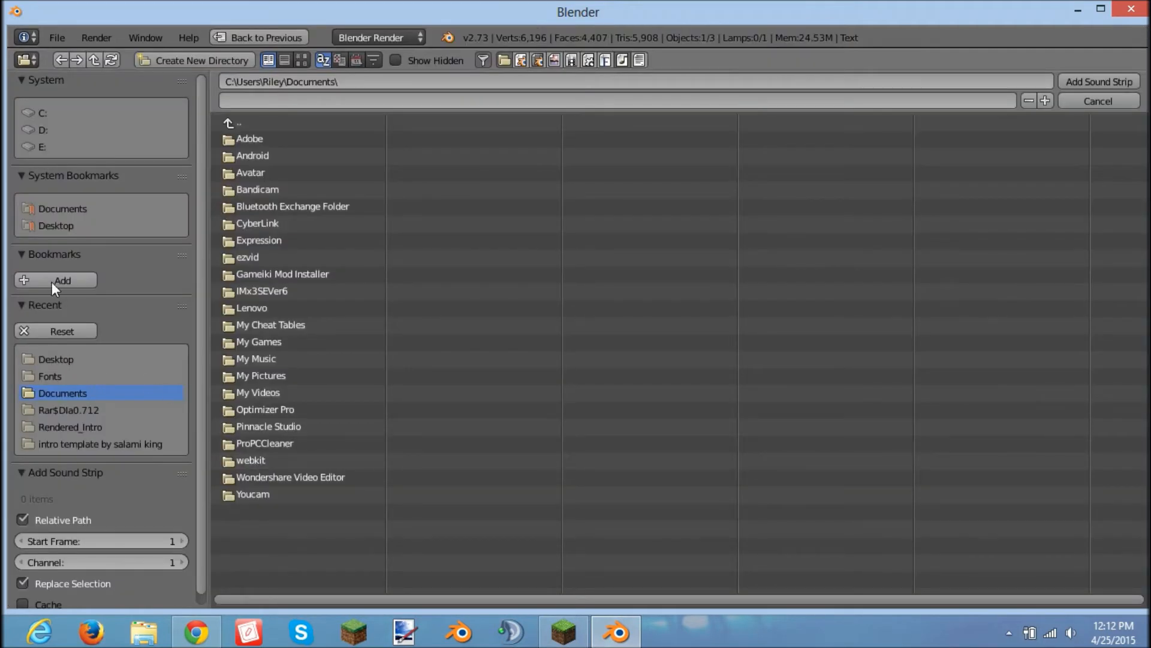
pyautogui.click(55, 227)
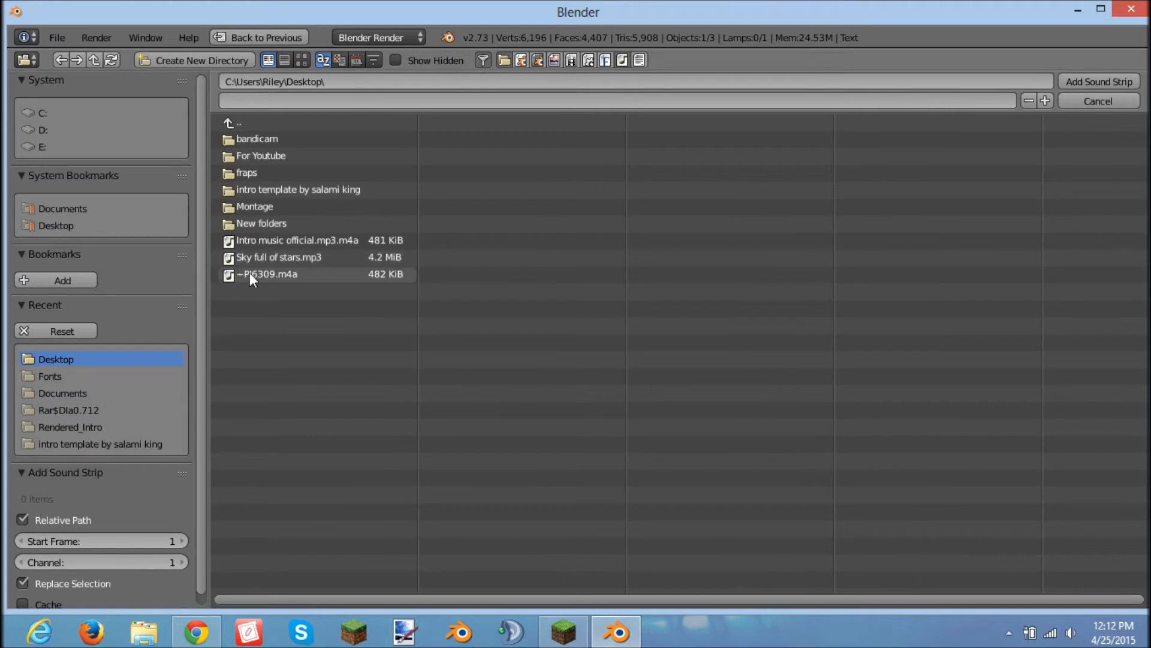
pyautogui.click(272, 268)
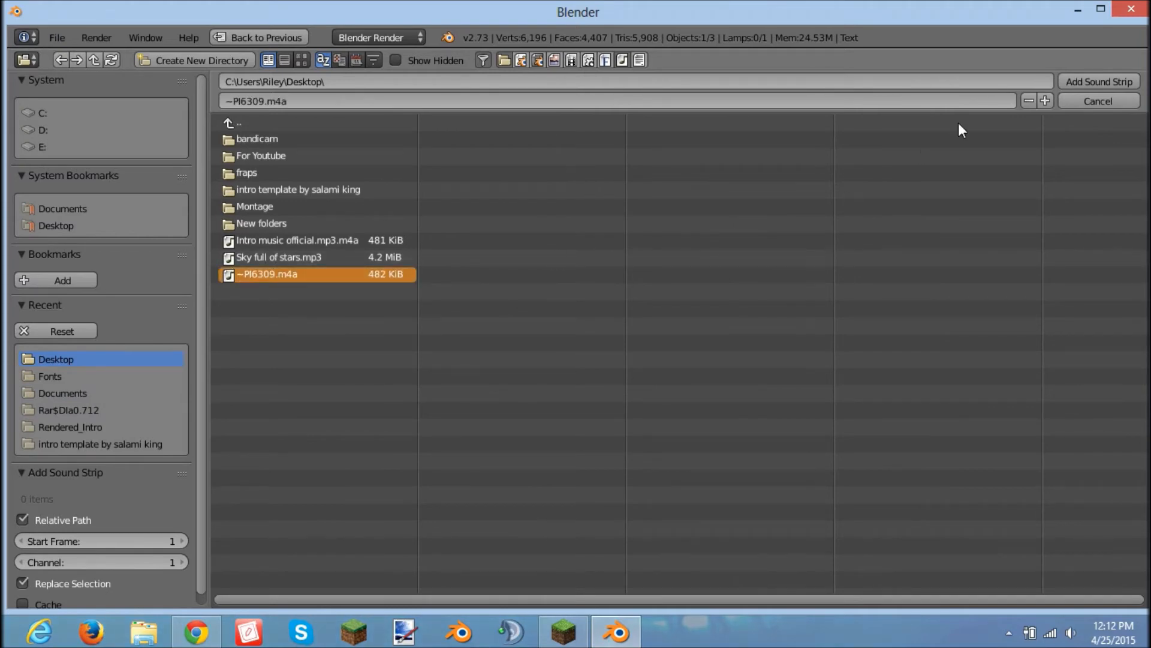
pyautogui.click(1110, 82)
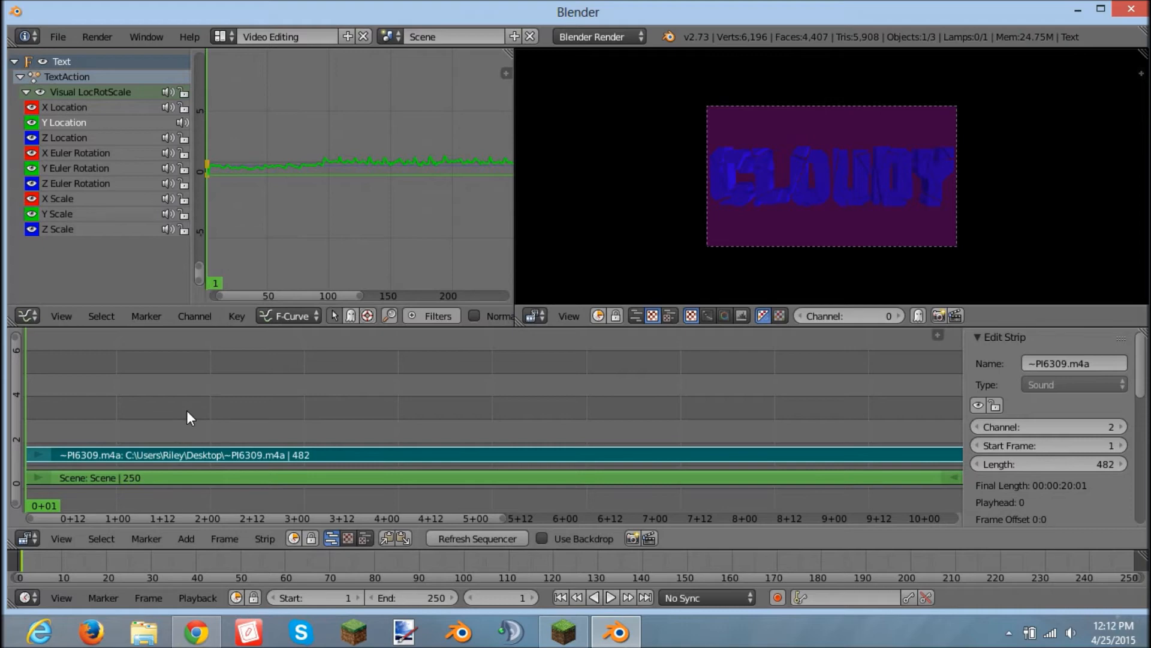
# Preview the sequence with its soundtrack and return the playhead to frame 1
pyautogui.click(611, 598)
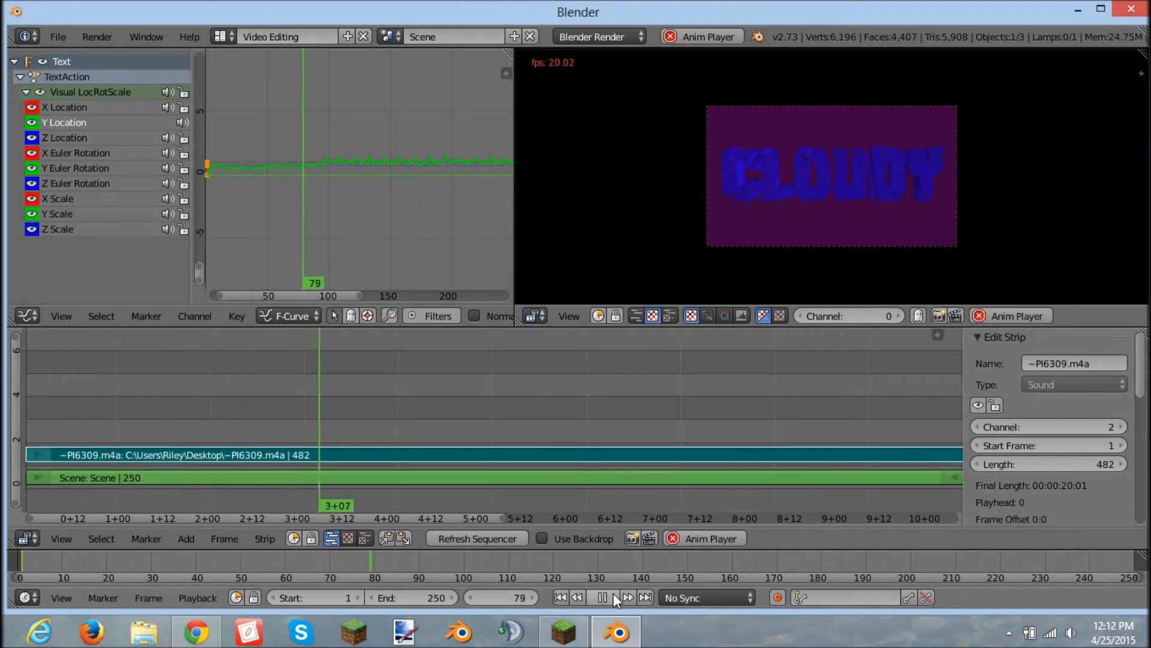
pyautogui.click(613, 596)
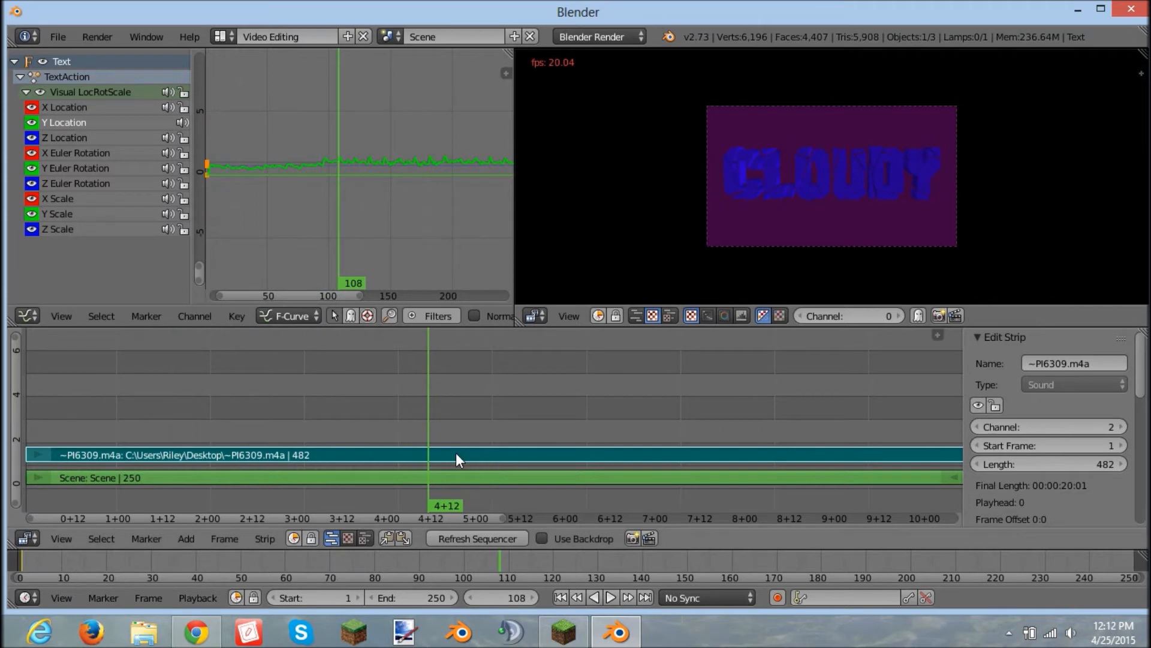
pyautogui.moveTo(429, 456); pyautogui.dragTo(25, 427)
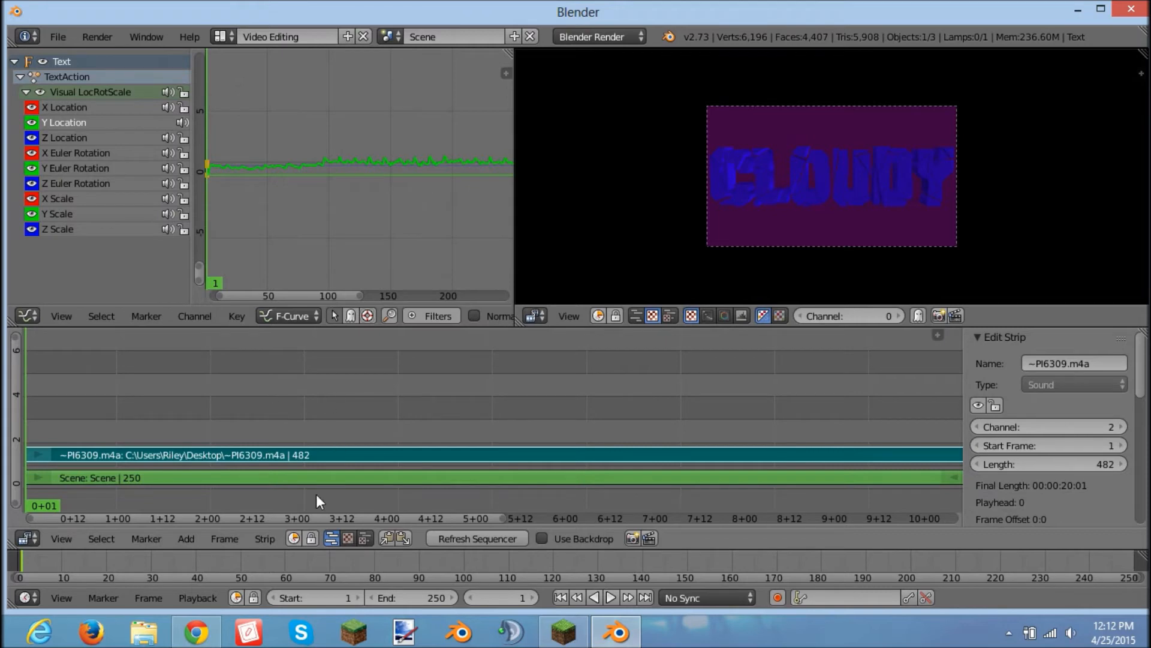
# Add the Desktop movie file Vortex.mp4 to the sequencer as a movie strip at frame 1
pyautogui.click(189, 540)
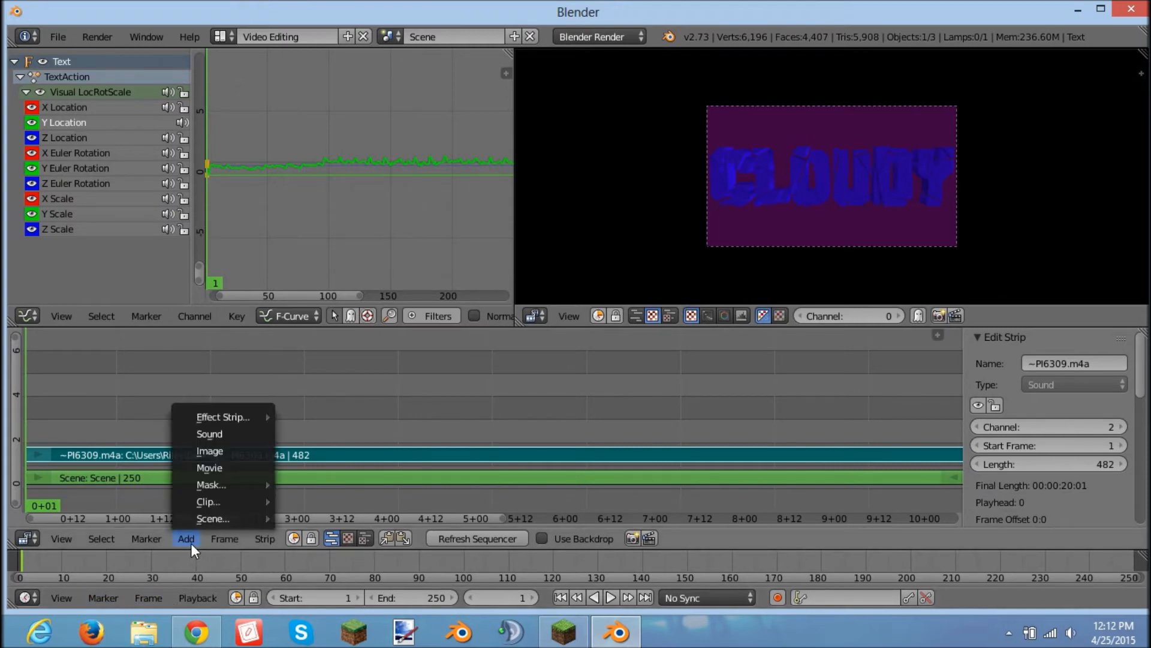
pyautogui.click(210, 468)
pyautogui.click(256, 345)
pyautogui.click(1099, 79)
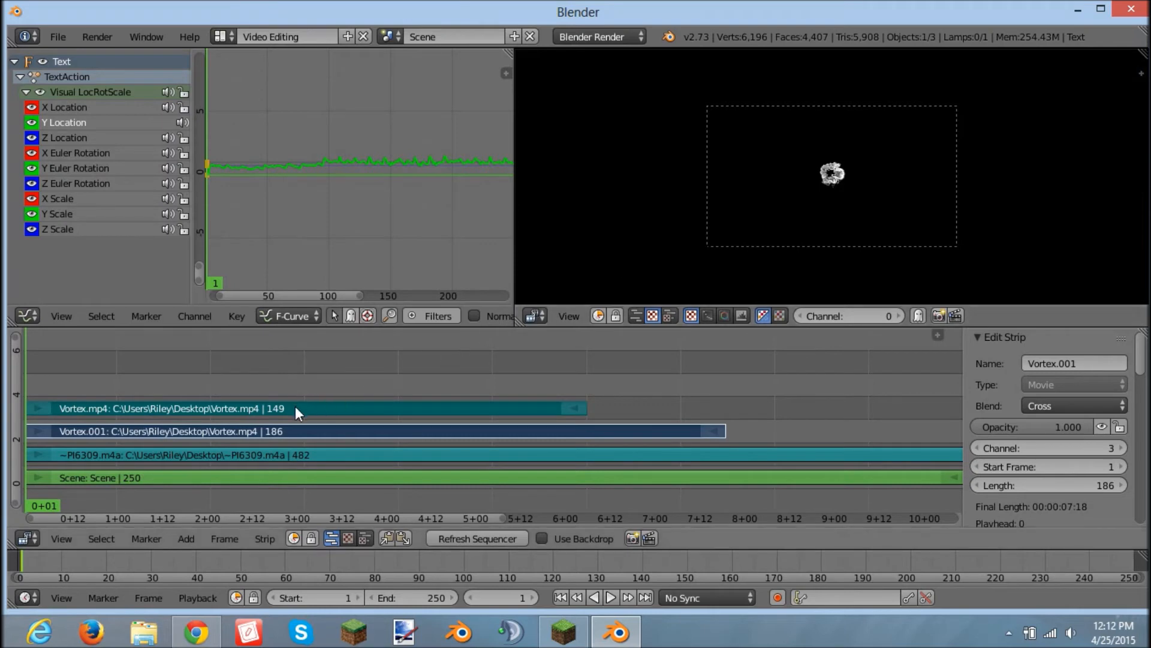
# Delete the Vortex.mp4 sound strip in channel 4, keeping the movie strip
pyautogui.rightClick(295, 407)
pyautogui.press('x')
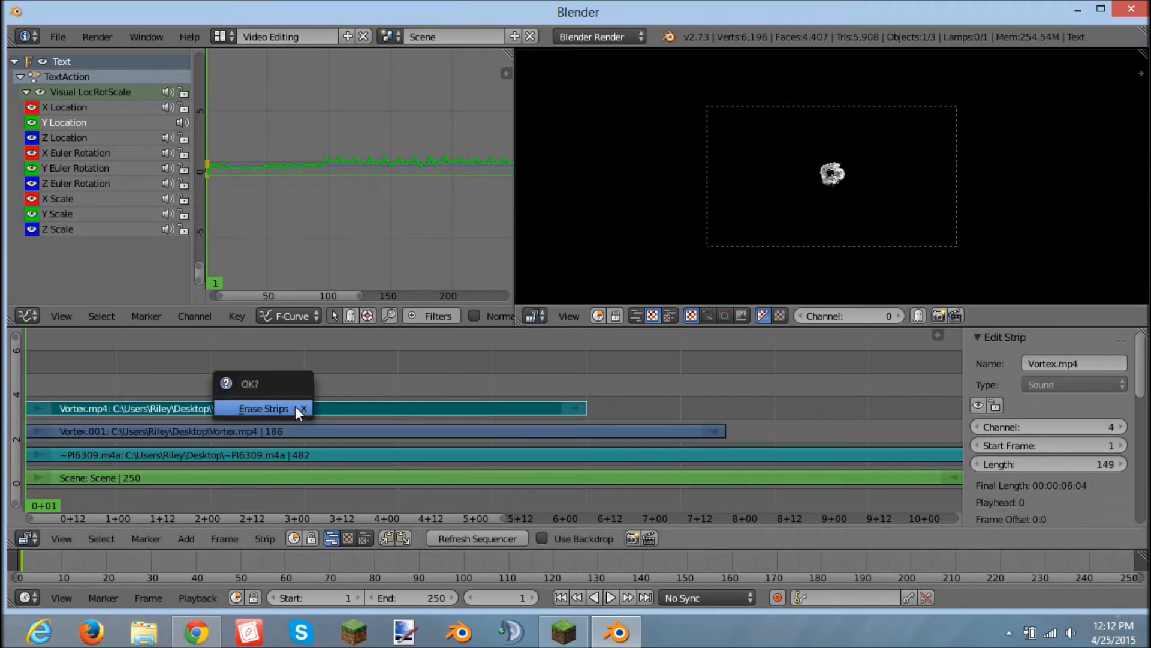
pyautogui.click(295, 405)
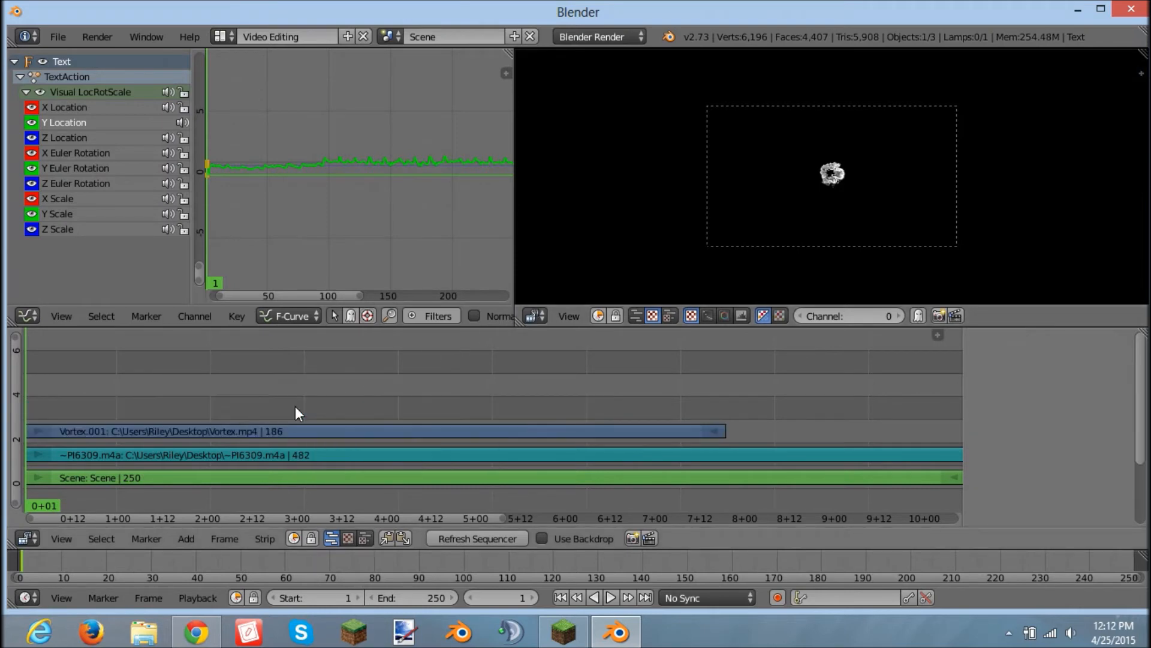
# Set the Vortex movie strip's blend mode to Add and preview the overlay on the text
pyautogui.rightClick(202, 436)
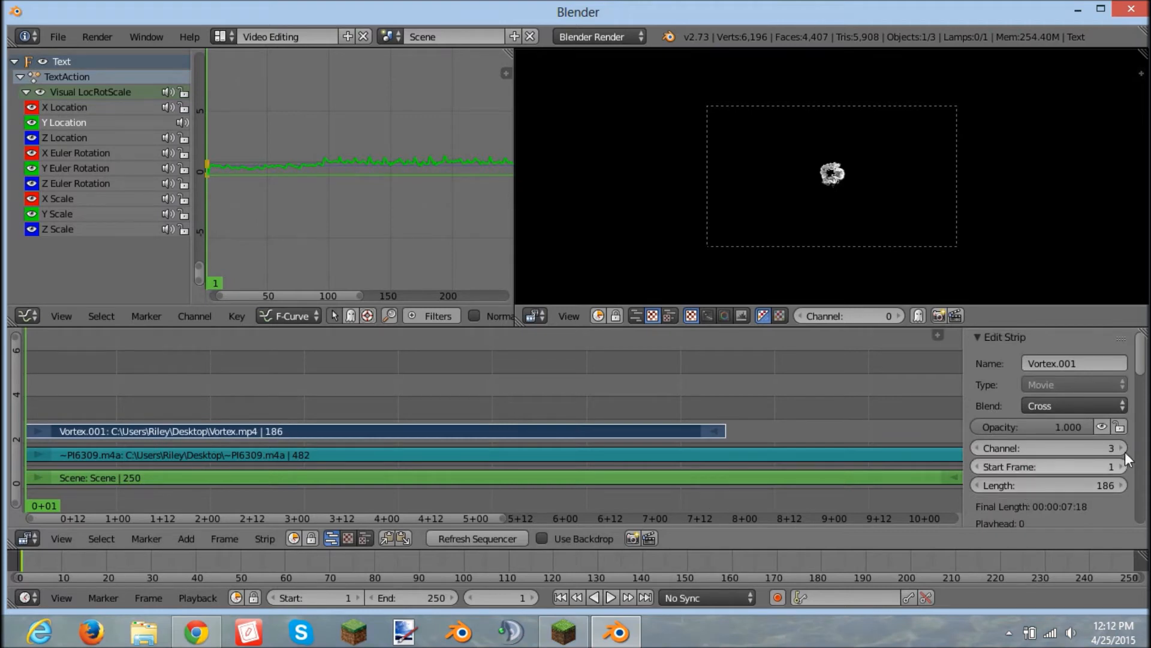
pyautogui.click(1050, 406)
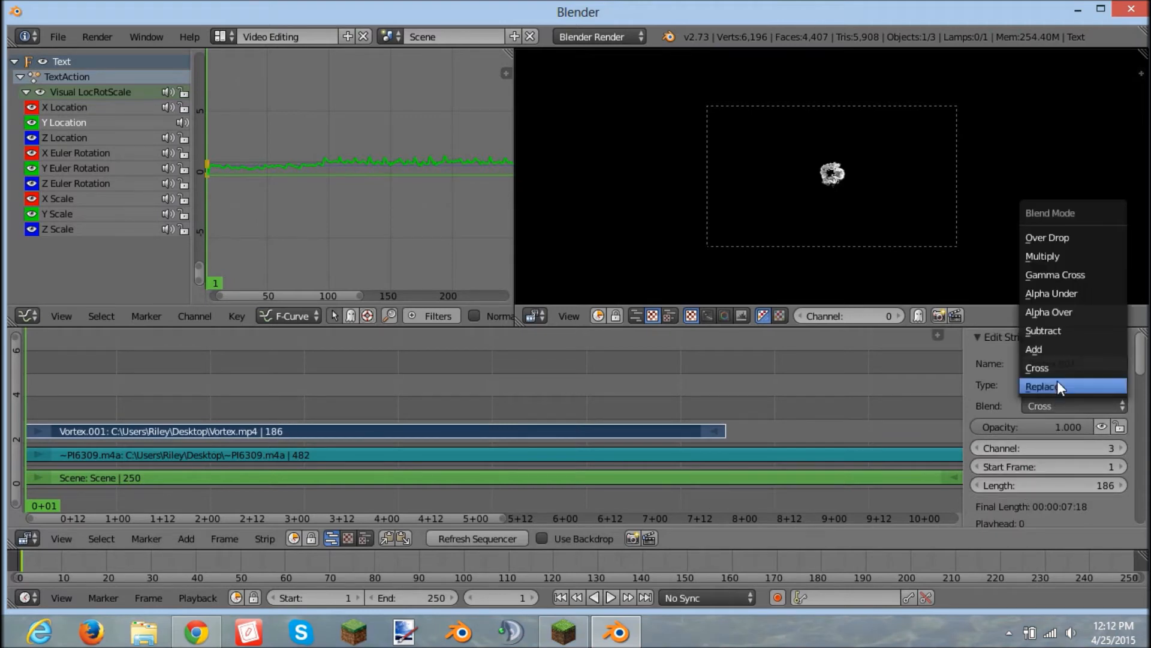
pyautogui.click(1044, 350)
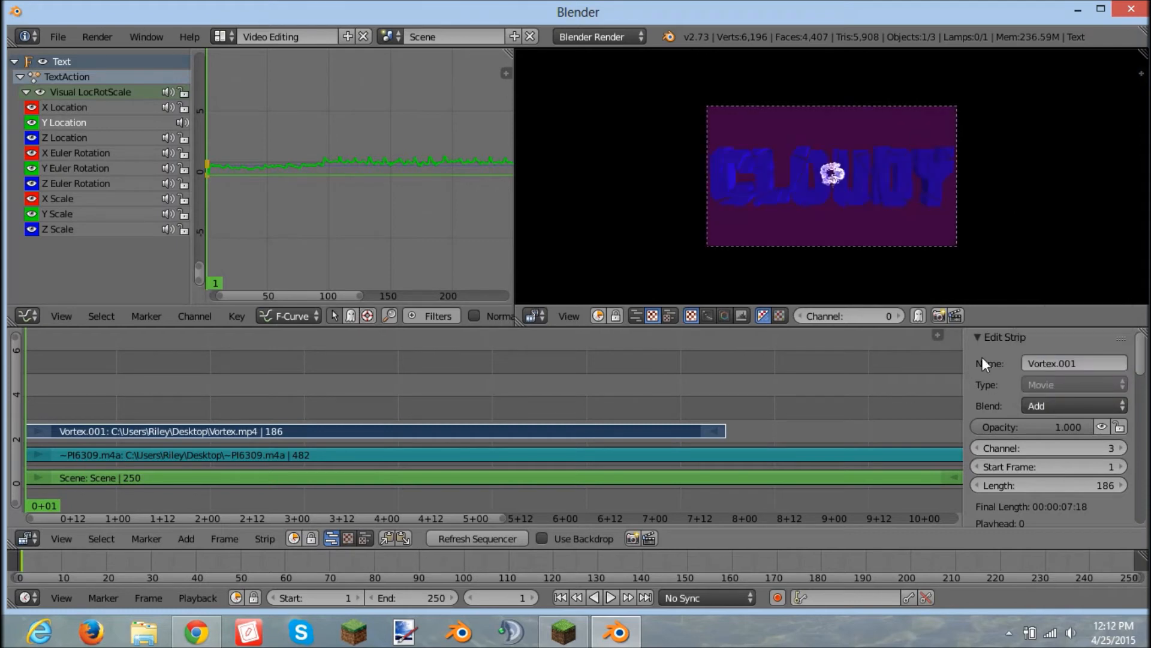
pyautogui.click(613, 597)
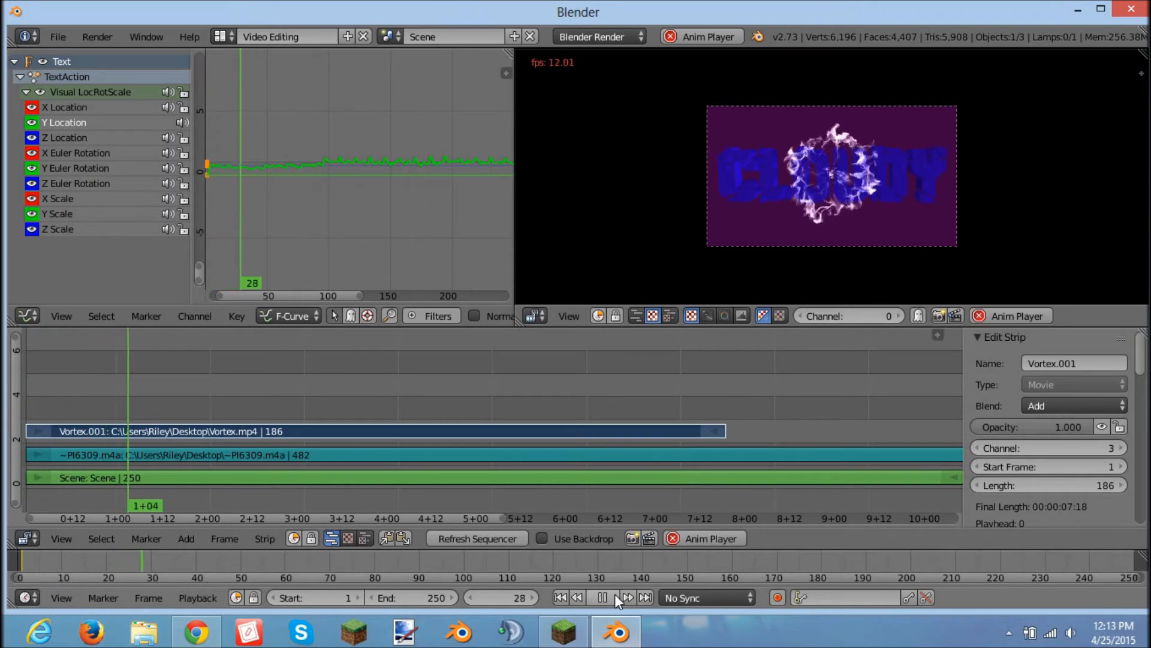
pyautogui.click(614, 595)
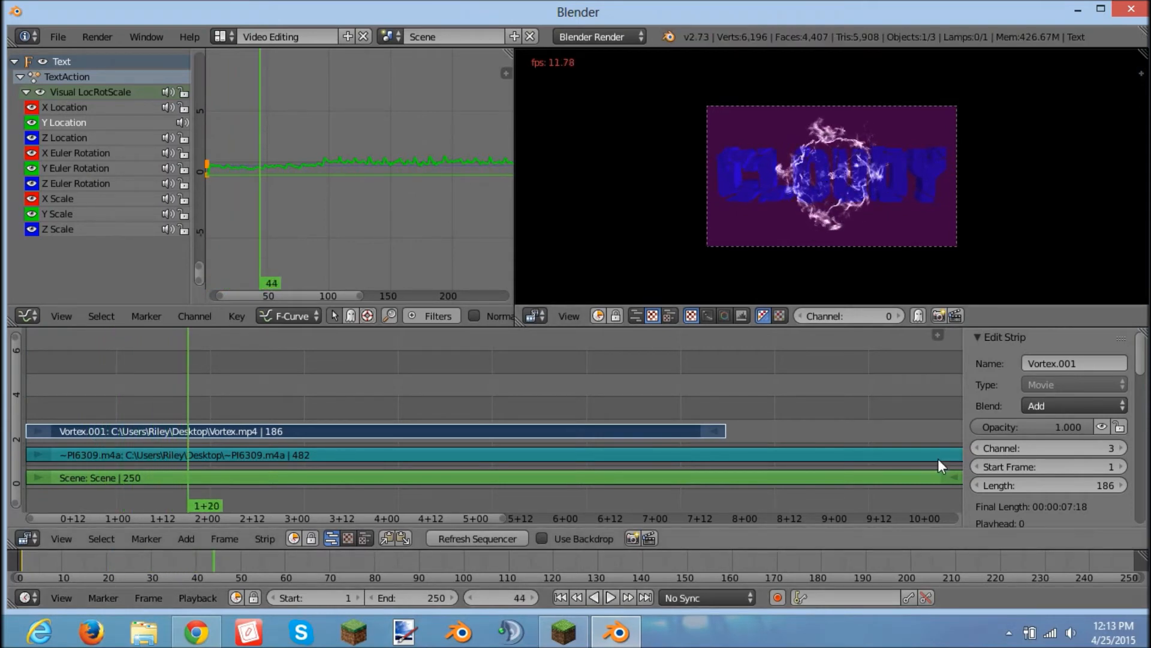
# Set the Vortex movie strip's opacity to 0.5
pyautogui.scroll(-2, 1040, 452)
pyautogui.scroll(-2, 1040, 453)
pyautogui.scroll(5, 1093, 404)
pyautogui.moveTo(1084, 426); pyautogui.dragTo(992, 420)
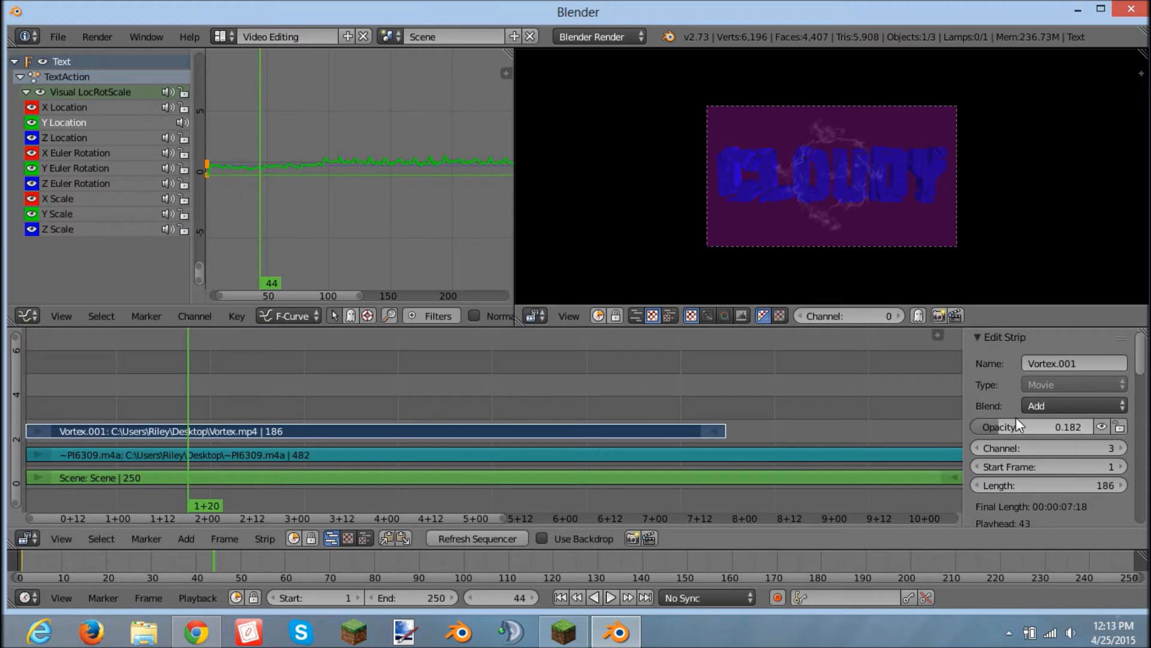
pyautogui.click(1051, 426)
pyautogui.press('BackSpace')
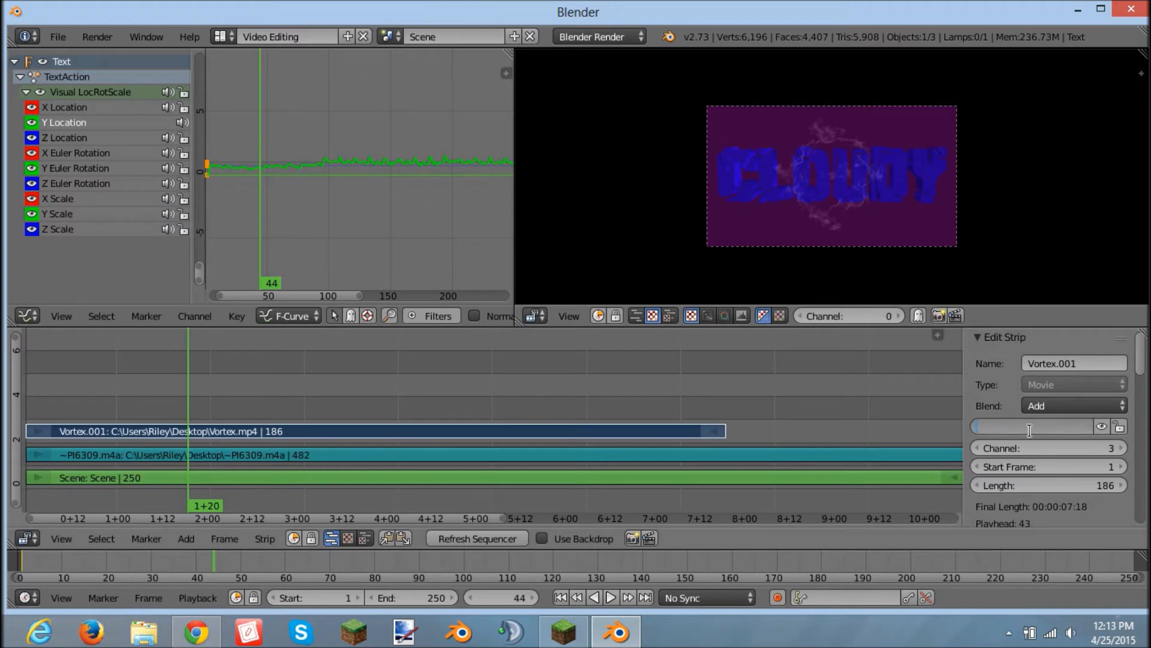
pyautogui.write('.5')
pyautogui.press('Return')
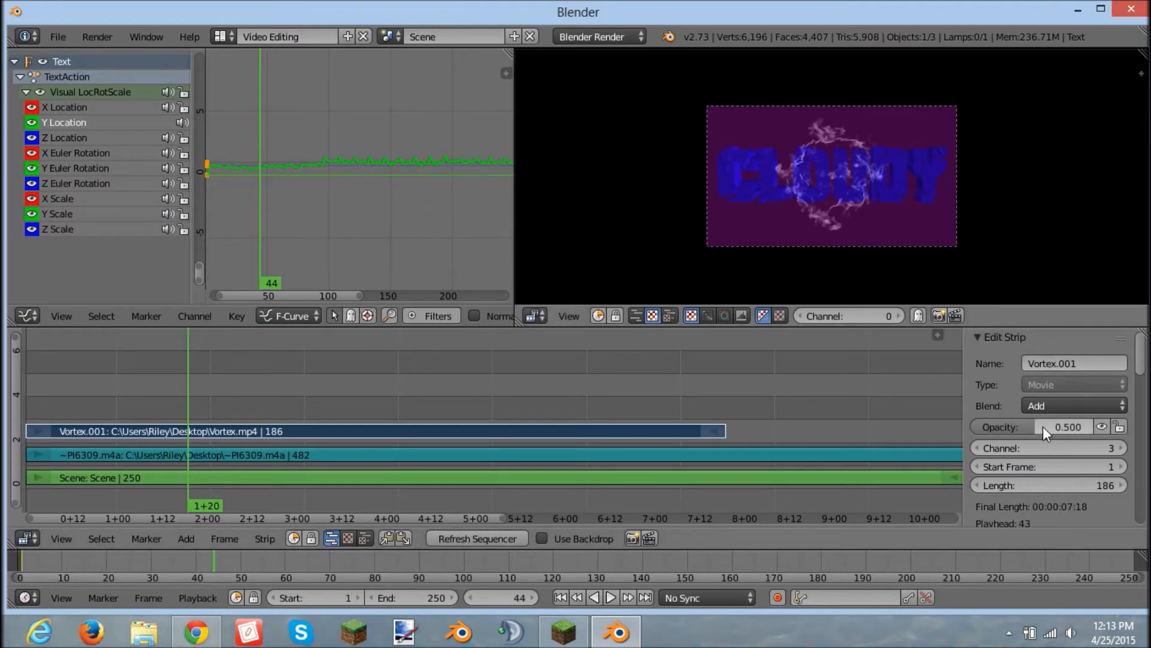
# Raise the Vortex movie strip's opacity to 0.664
pyautogui.moveTo(1034, 427)
pyautogui.mouseDown()
pyautogui.moveTo(1096, 427)
pyautogui.moveTo(1026, 425)
pyautogui.moveTo(1055, 427)
pyautogui.mouseUp()
pyautogui.write('0.664')
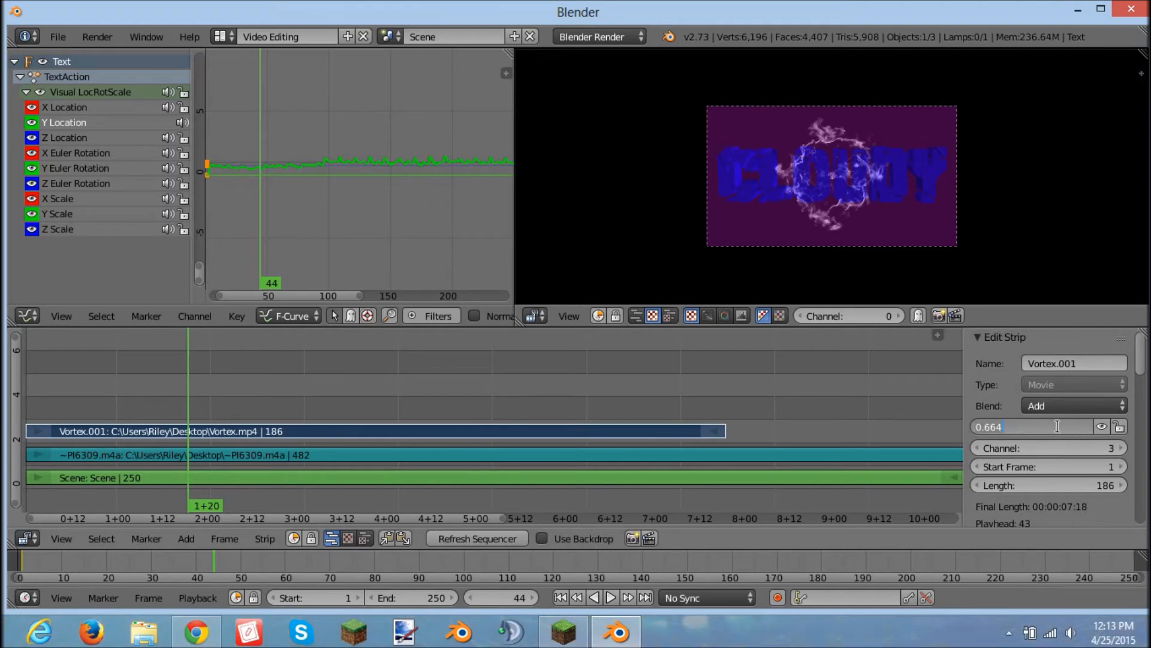
pyautogui.press('Return')
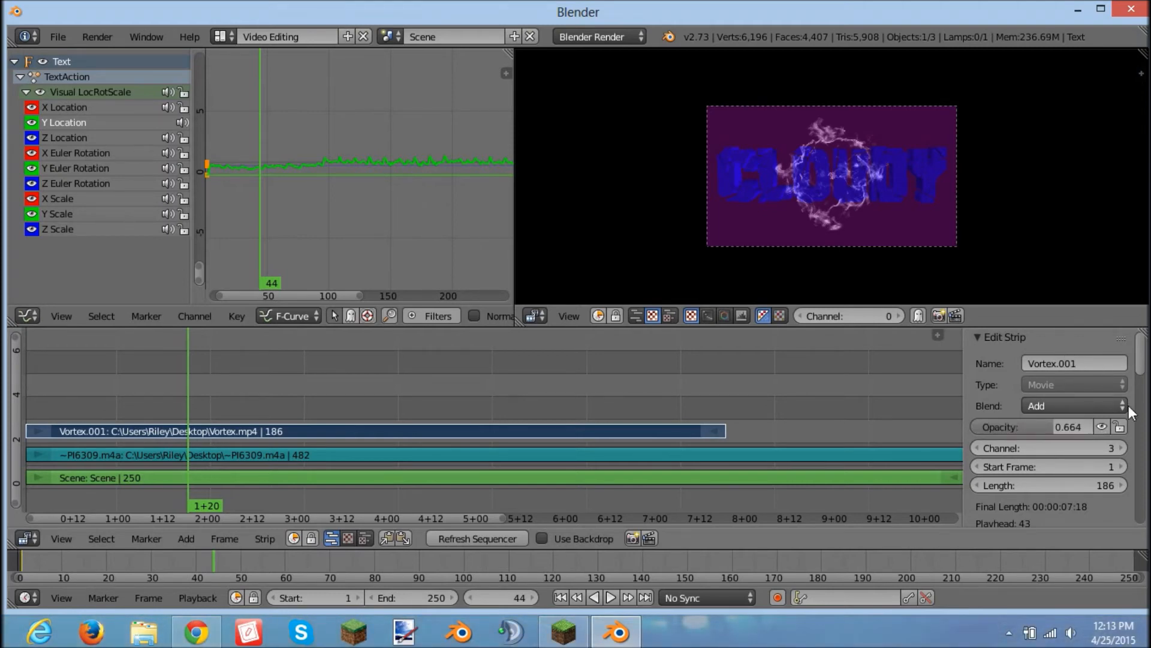
# Set the Vortex movie strip's color saturation to 2.000
pyautogui.moveTo(1147, 373); pyautogui.dragTo(1135, 496)
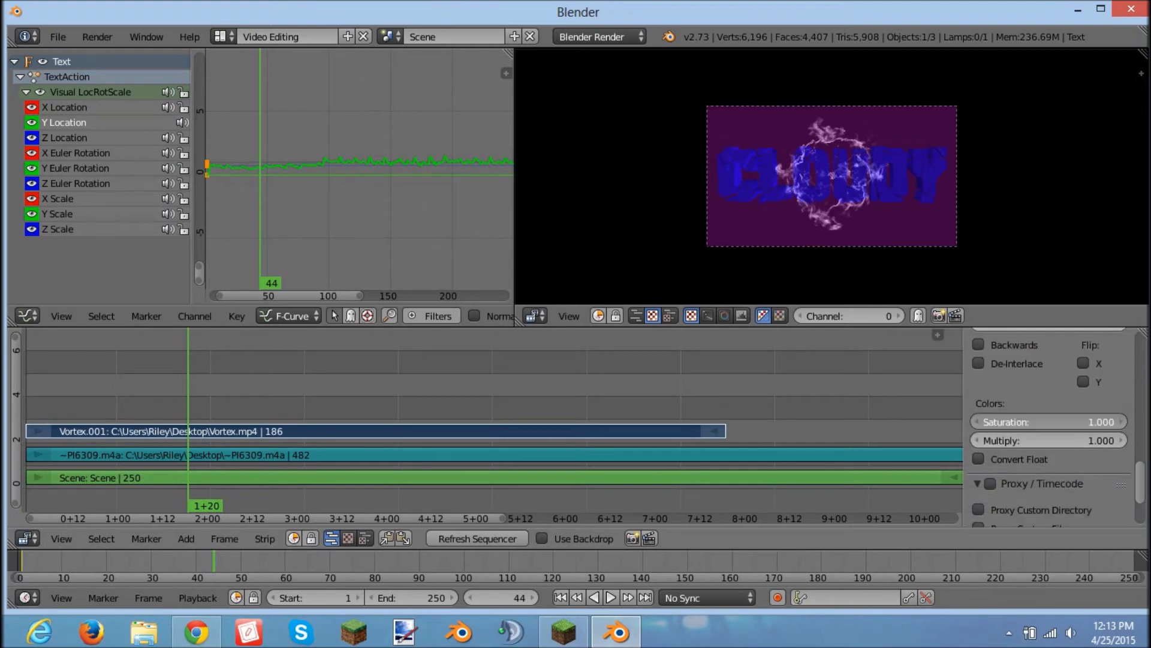
pyautogui.moveTo(1052, 418); pyautogui.dragTo(1142, 418)
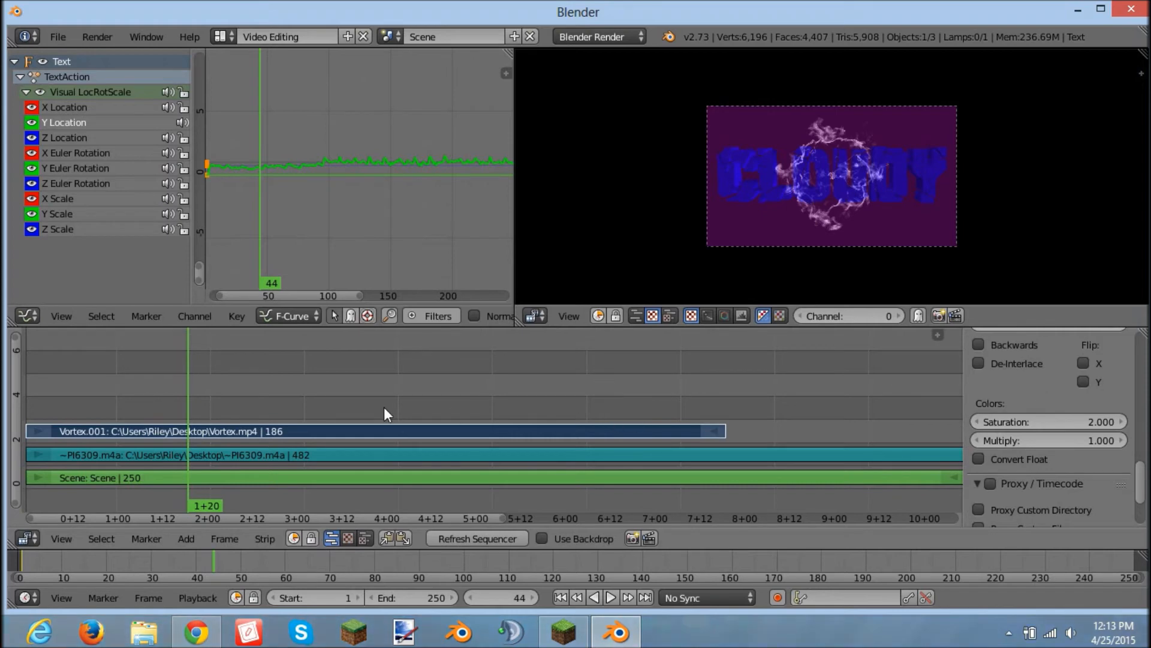
pyautogui.moveTo(1140, 495); pyautogui.dragTo(1139, 360)
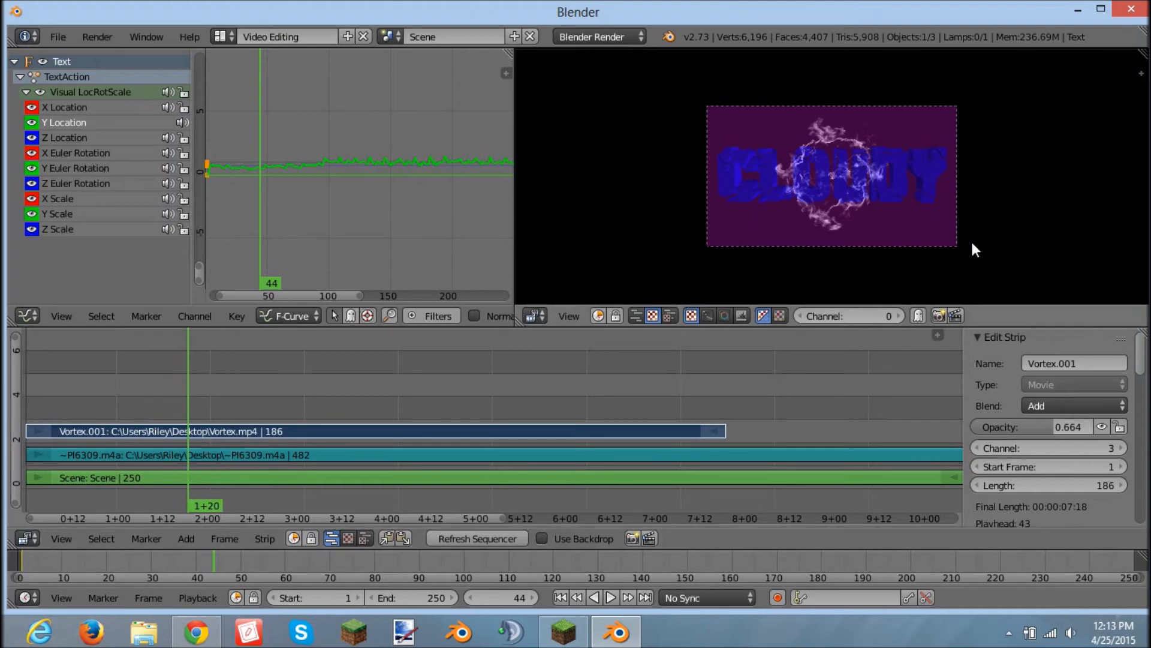
# Preview the sequence from frame 19, stop at frame 40 and move the Vortex strip to start there
pyautogui.click(95, 398)
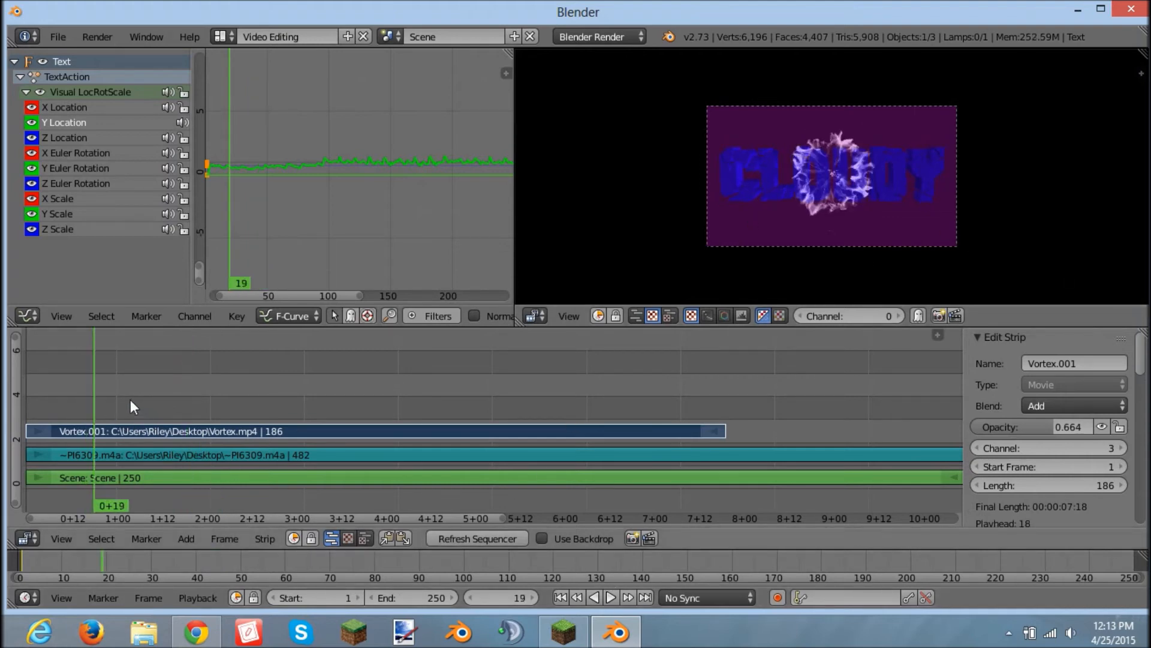
pyautogui.click(609, 599)
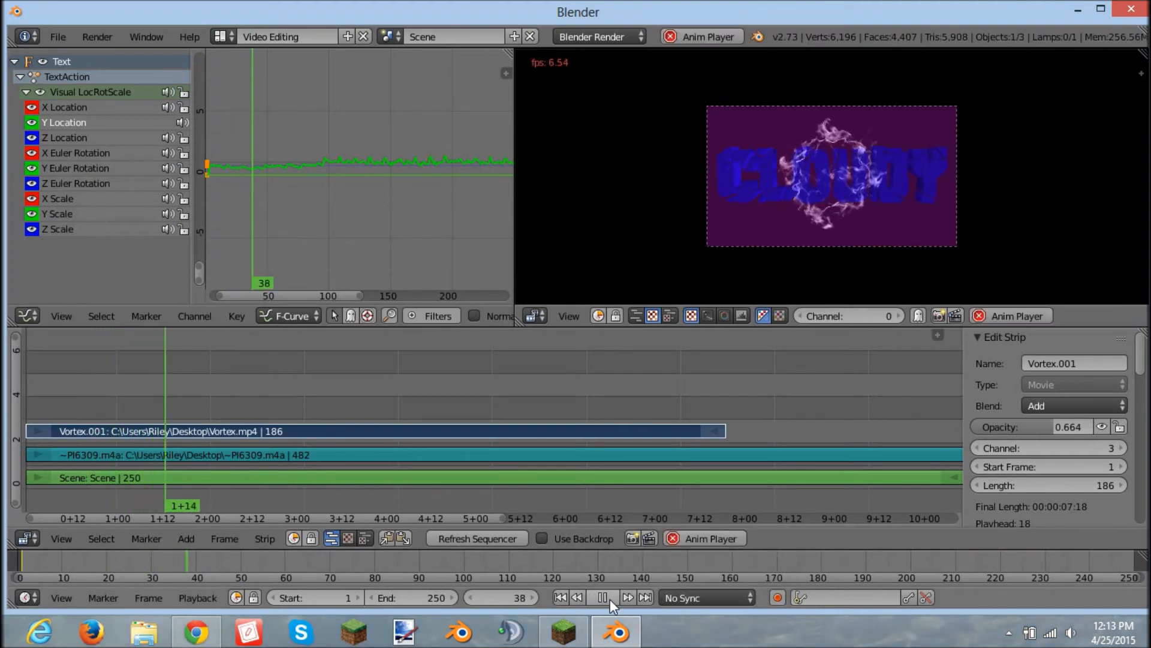
pyautogui.click(610, 599)
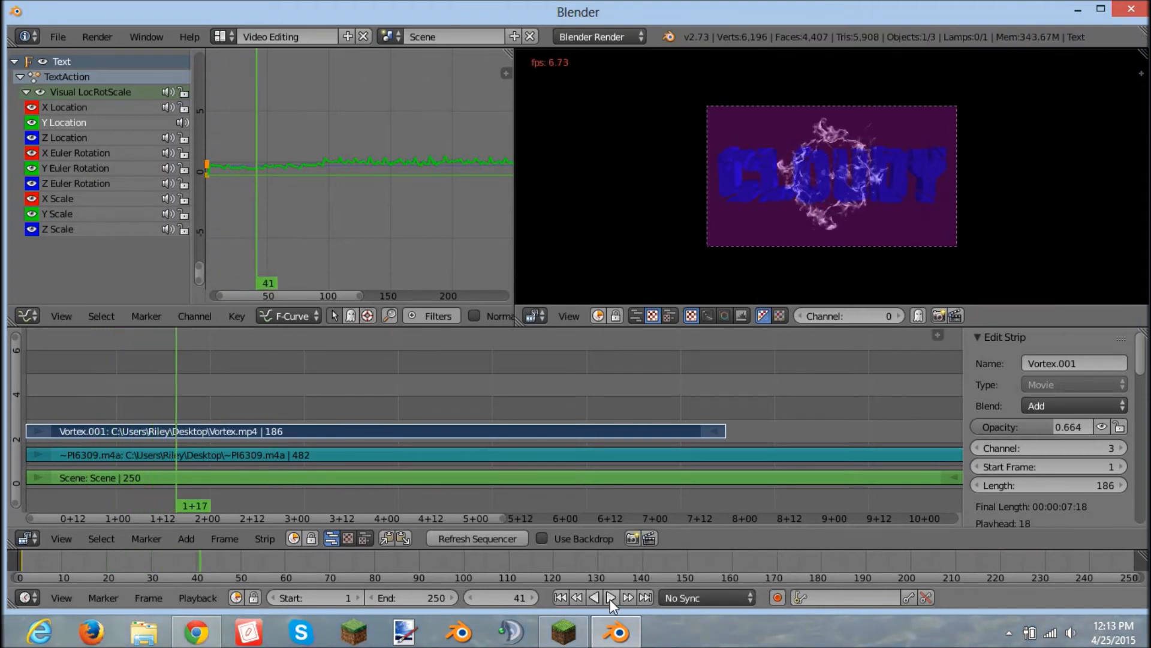
pyautogui.click(174, 405)
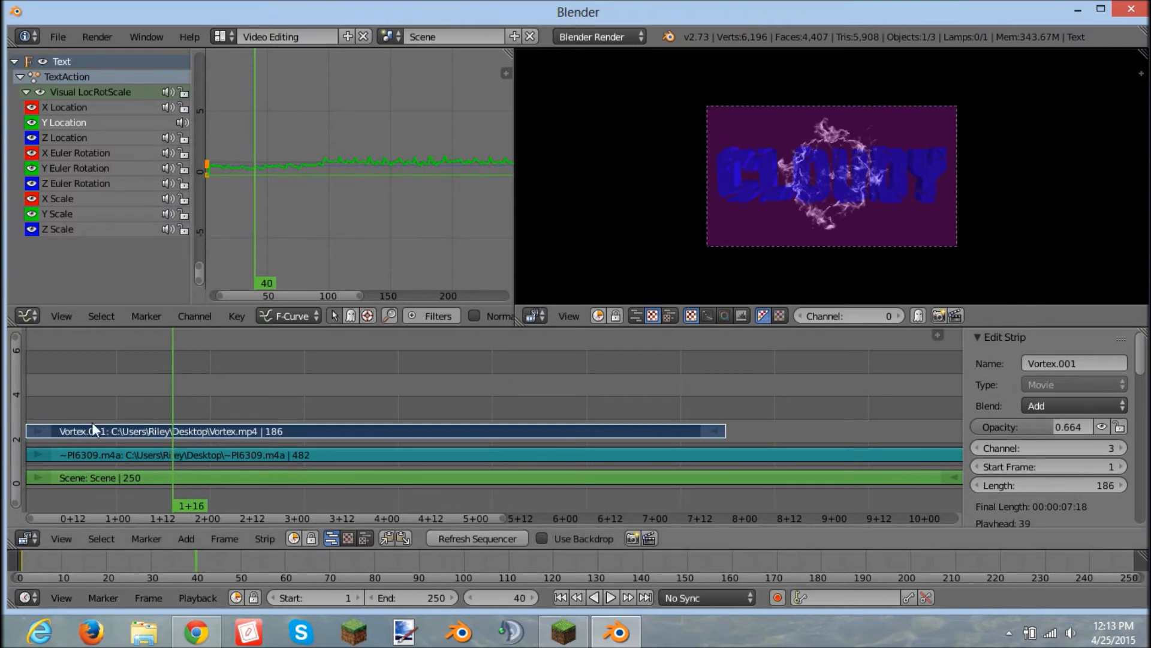
pyautogui.press('g')
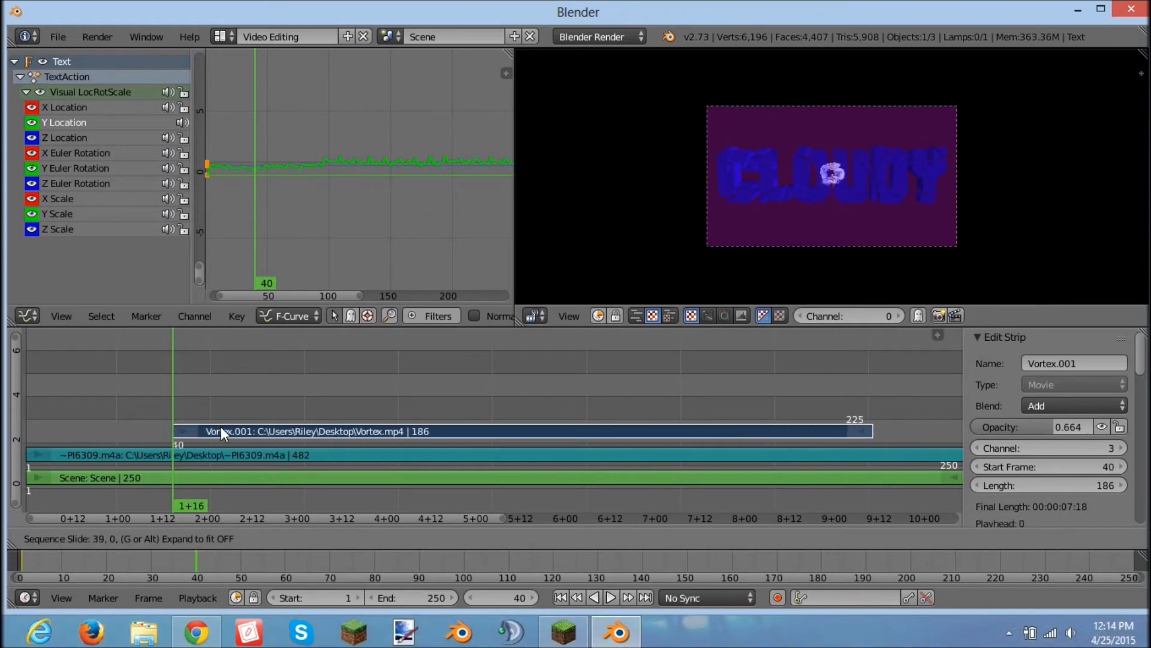
pyautogui.click(220, 426)
# Preview the sequence from frame 25, stop at frame 59 and move the Vortex strip to start there
pyautogui.click(117, 430)
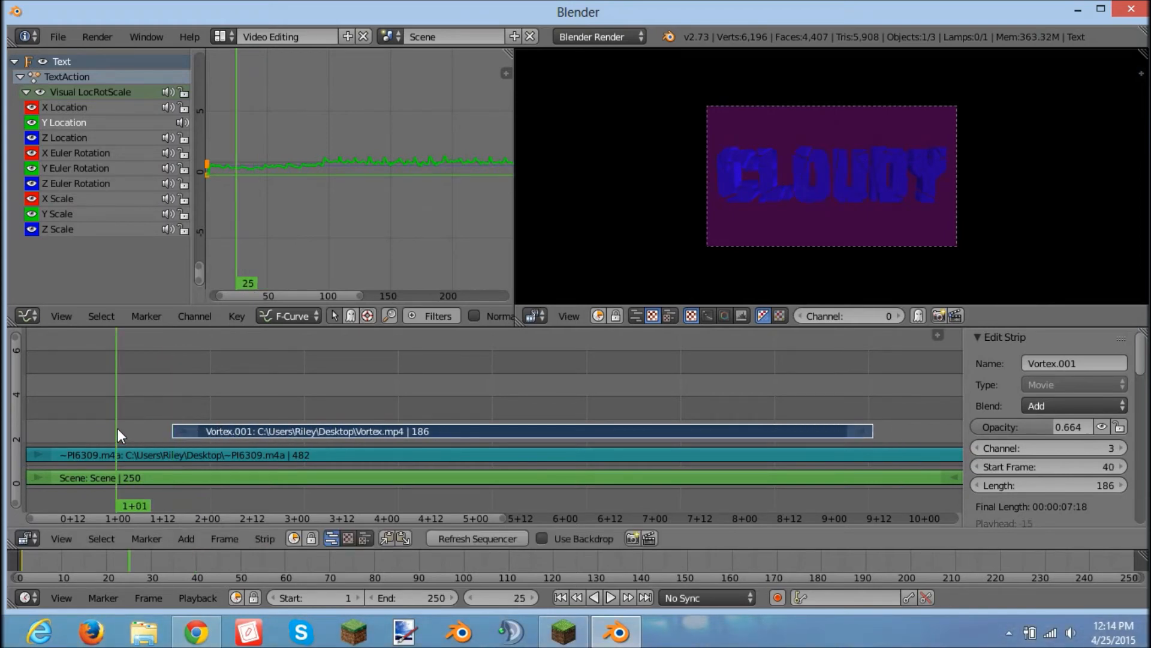
pyautogui.click(611, 597)
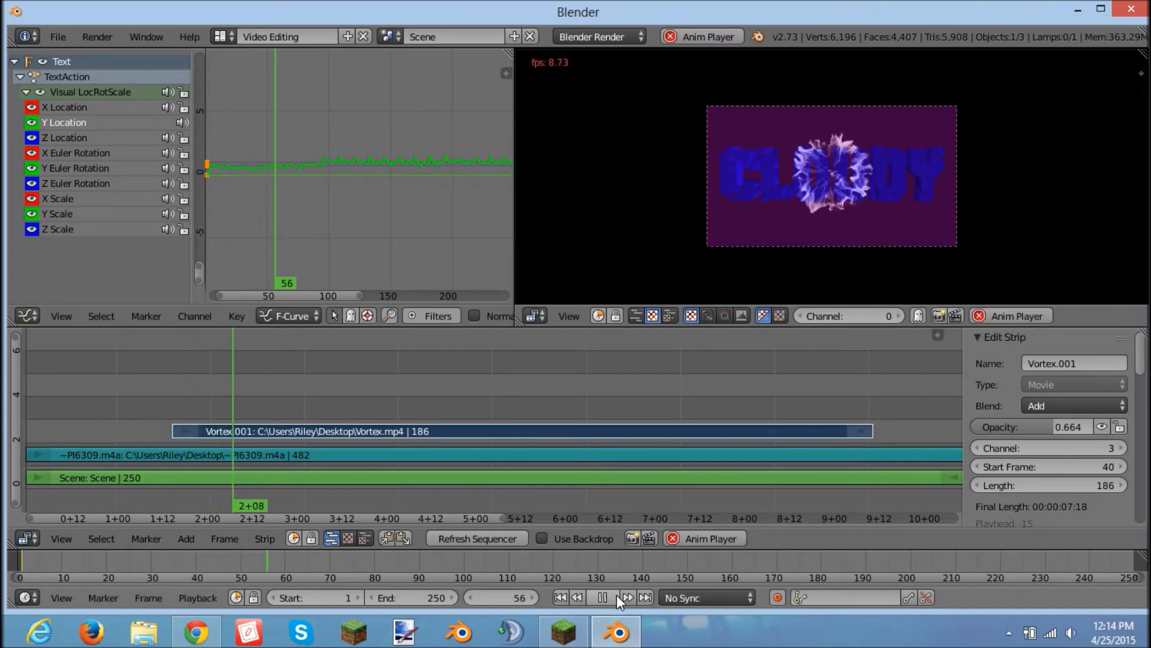
pyautogui.click(613, 597)
pyautogui.moveTo(263, 429); pyautogui.dragTo(332, 432, button='right')
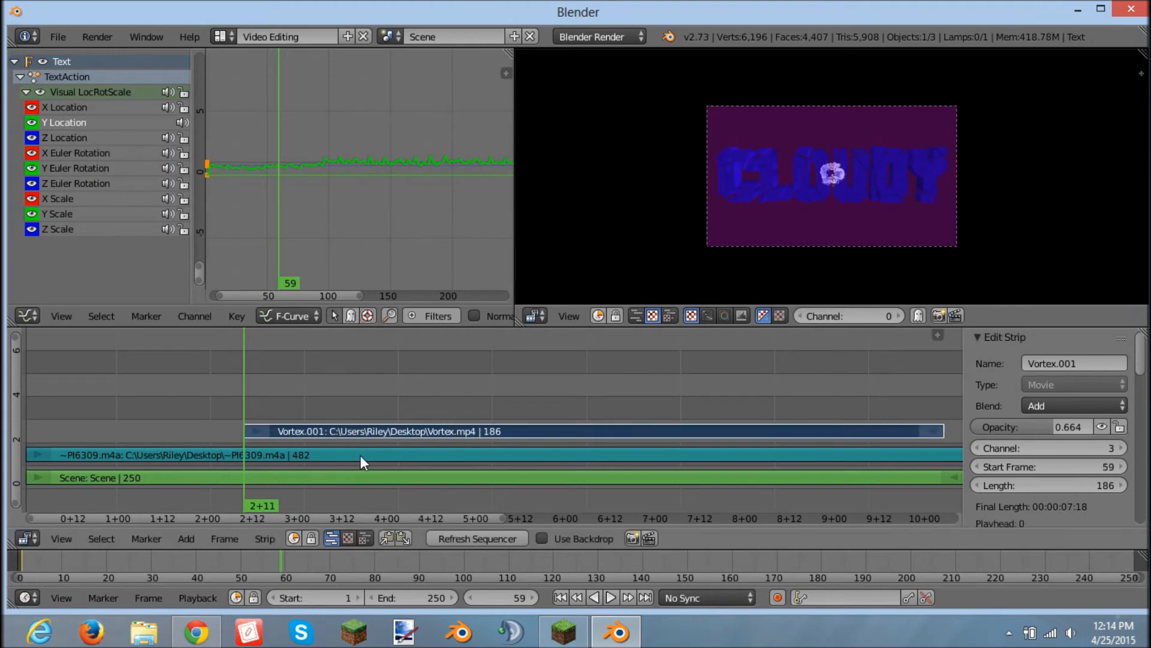
# Preview the sequence from frame 45, stop at frame 98, move the Vortex strip to start there and replay it
pyautogui.click(191, 406)
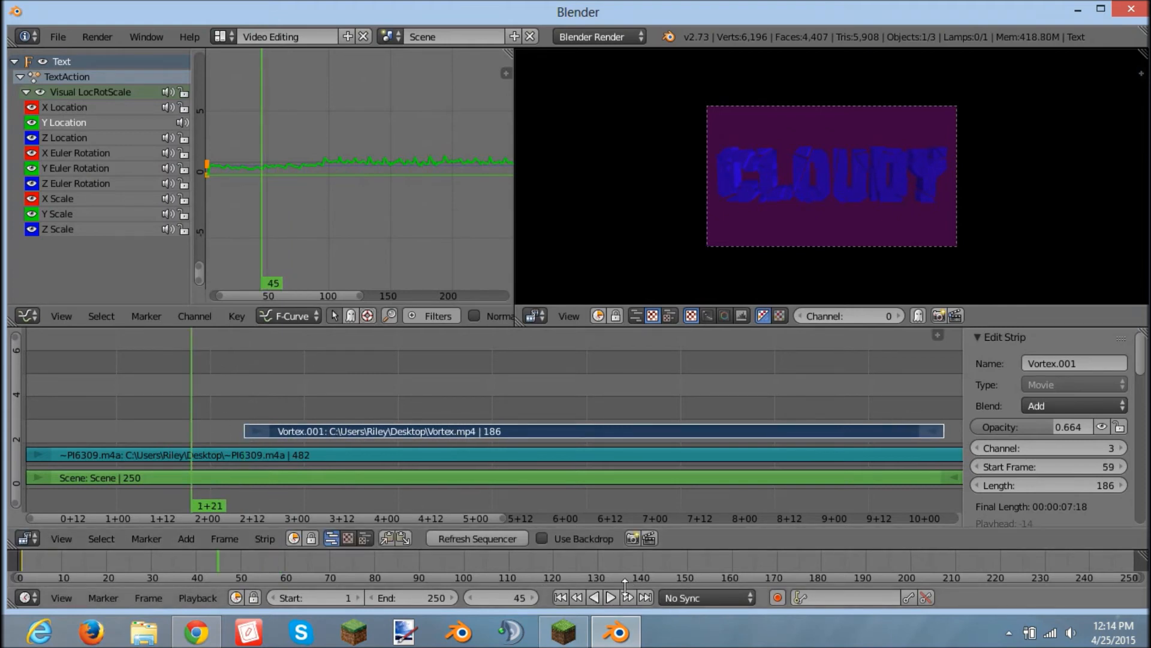
pyautogui.click(611, 597)
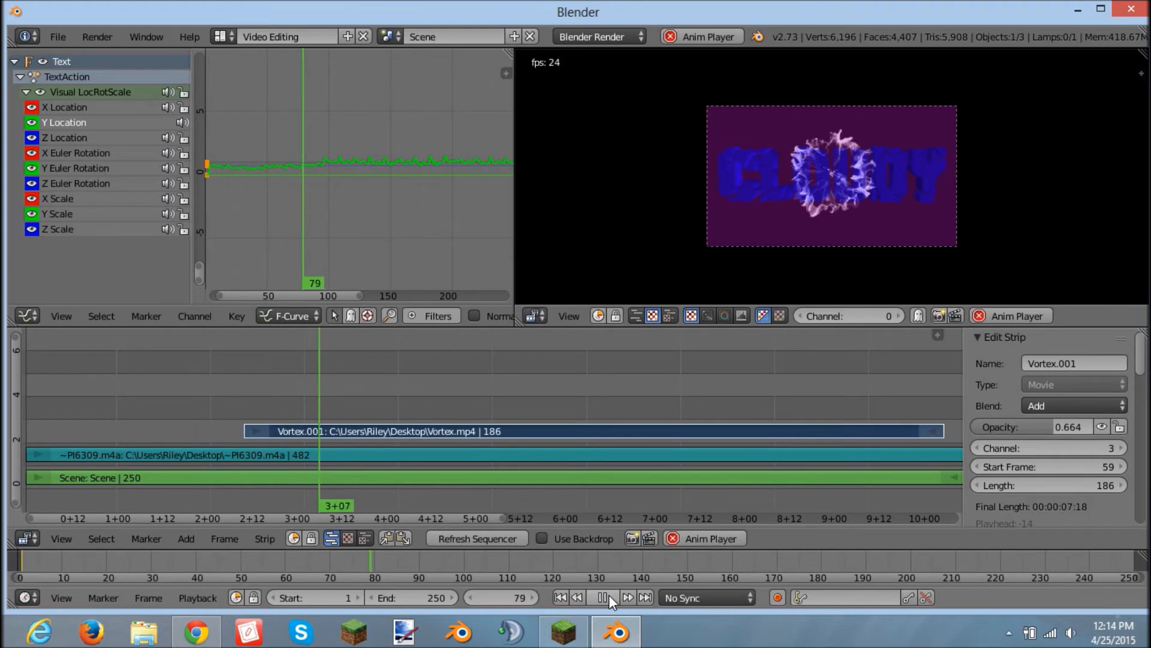
pyautogui.click(603, 597)
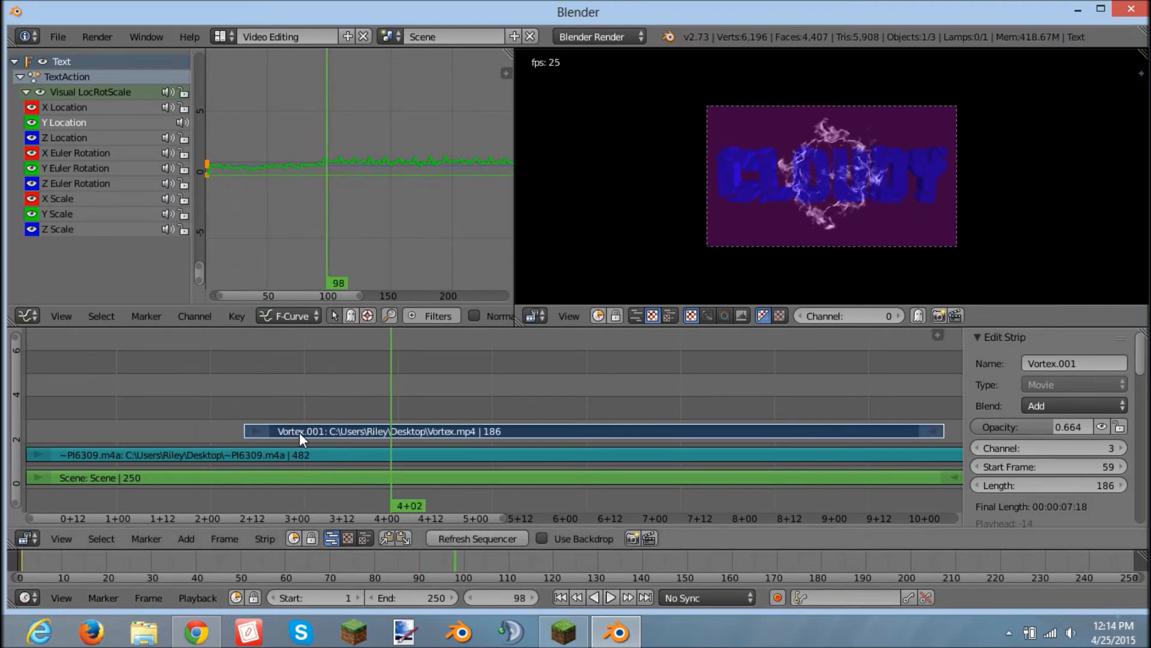
pyautogui.moveTo(309, 433); pyautogui.dragTo(445, 424, button='right')
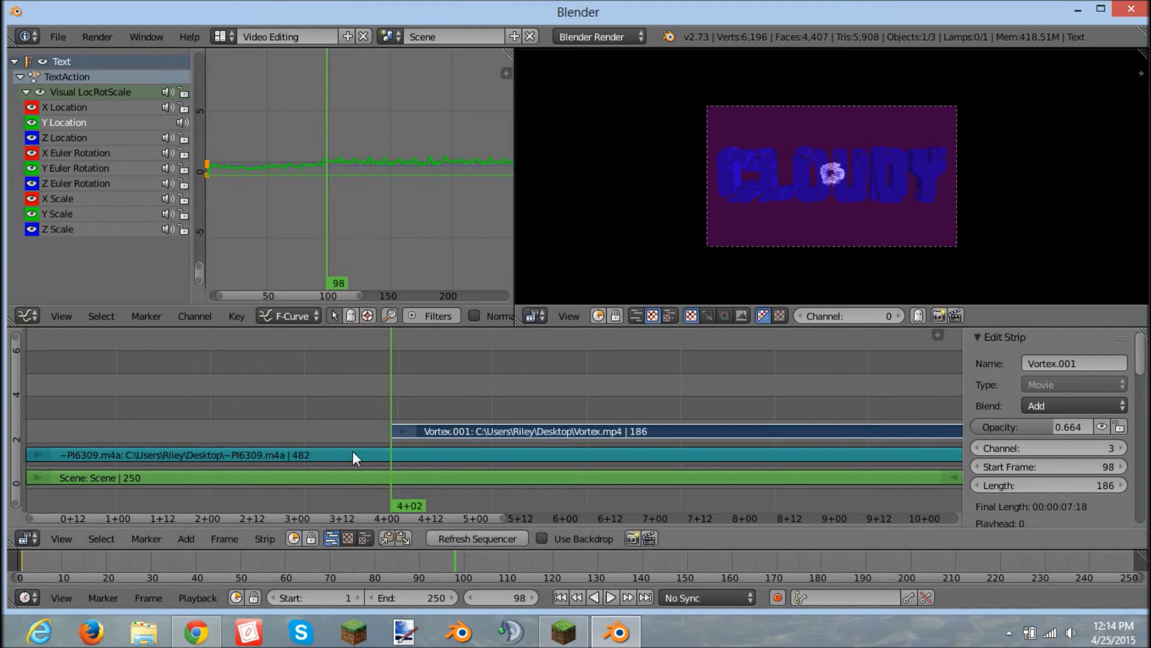
pyautogui.click(616, 596)
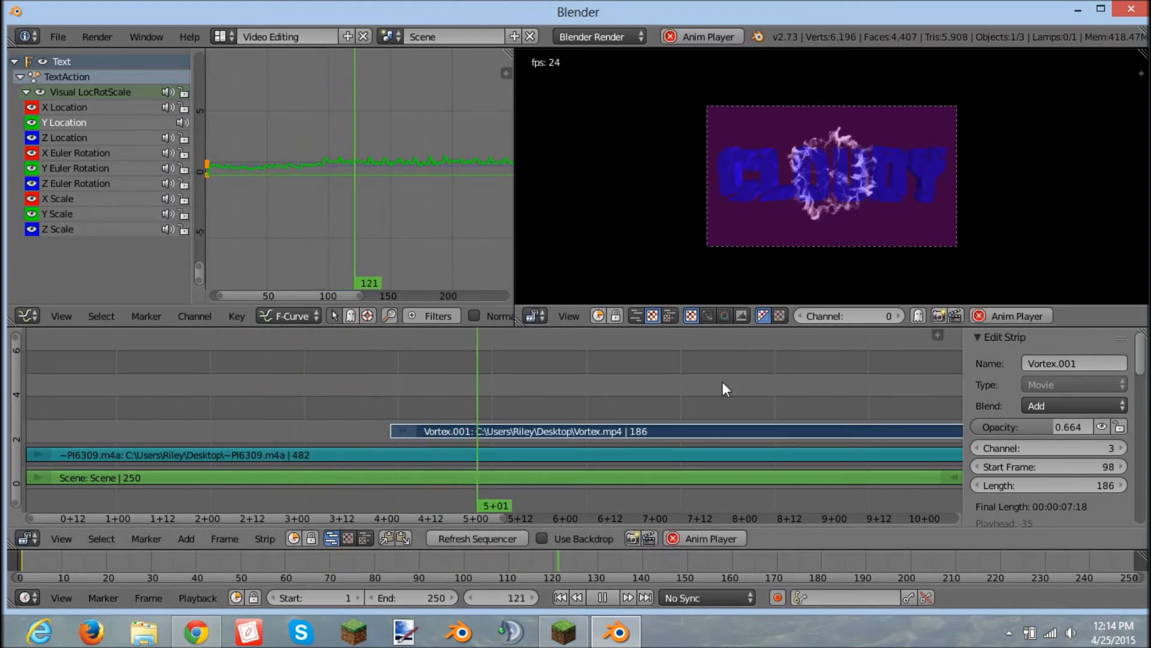
pyautogui.click(610, 599)
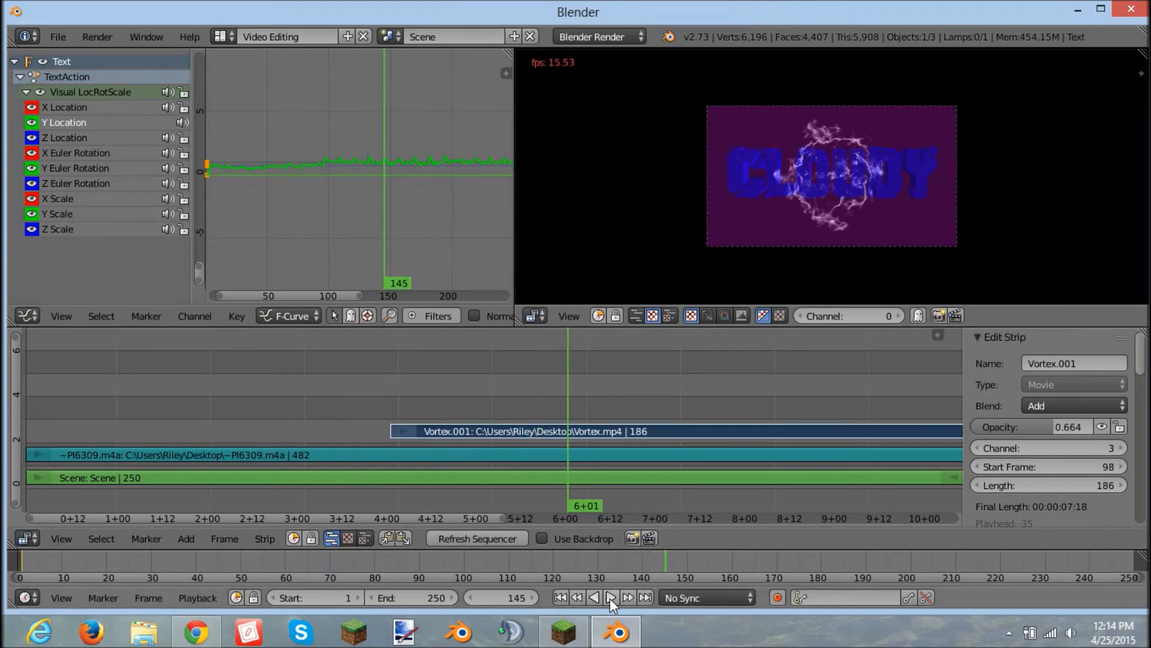
# Return to frame 1 and add the Desktop video Gamer-ShockWave.mov as a movie strip there
pyautogui.click(243, 415)
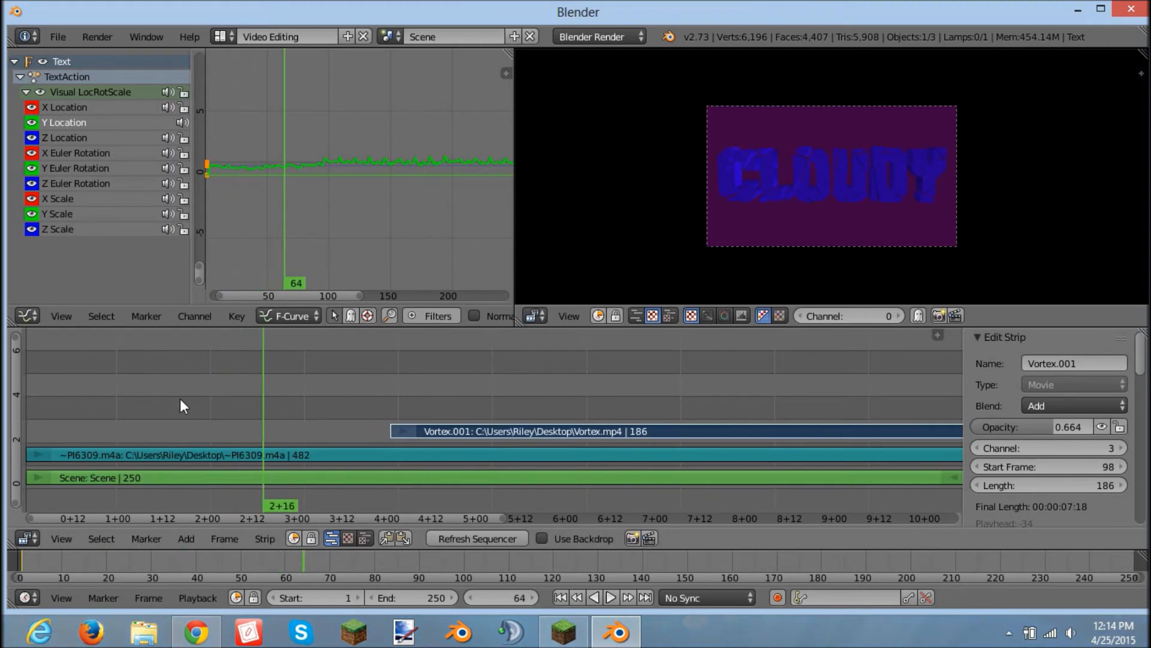
pyautogui.moveTo(260, 421); pyautogui.dragTo(198, 397)
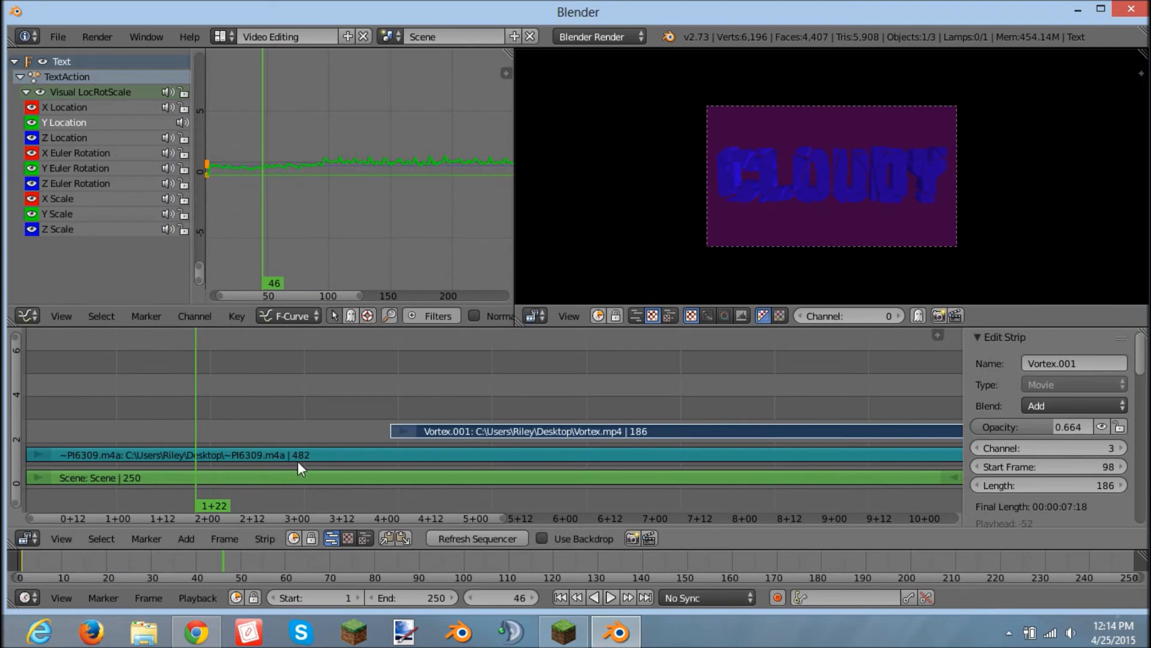
pyautogui.moveTo(192, 394); pyautogui.dragTo(27, 390)
pyautogui.click(188, 538)
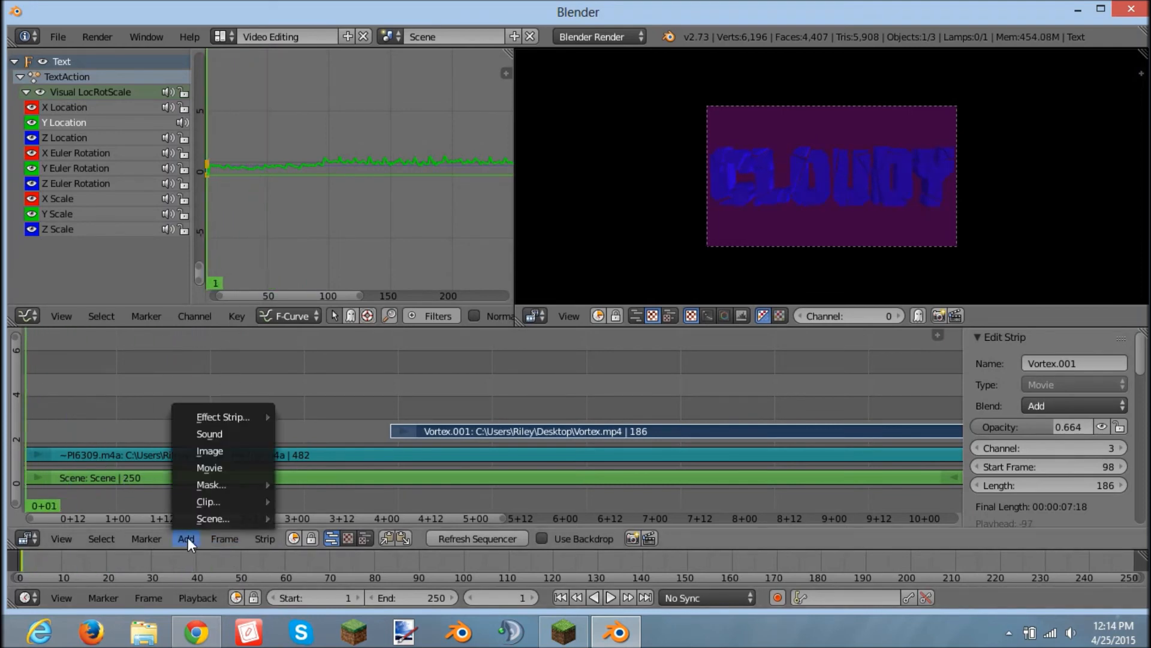
pyautogui.click(250, 463)
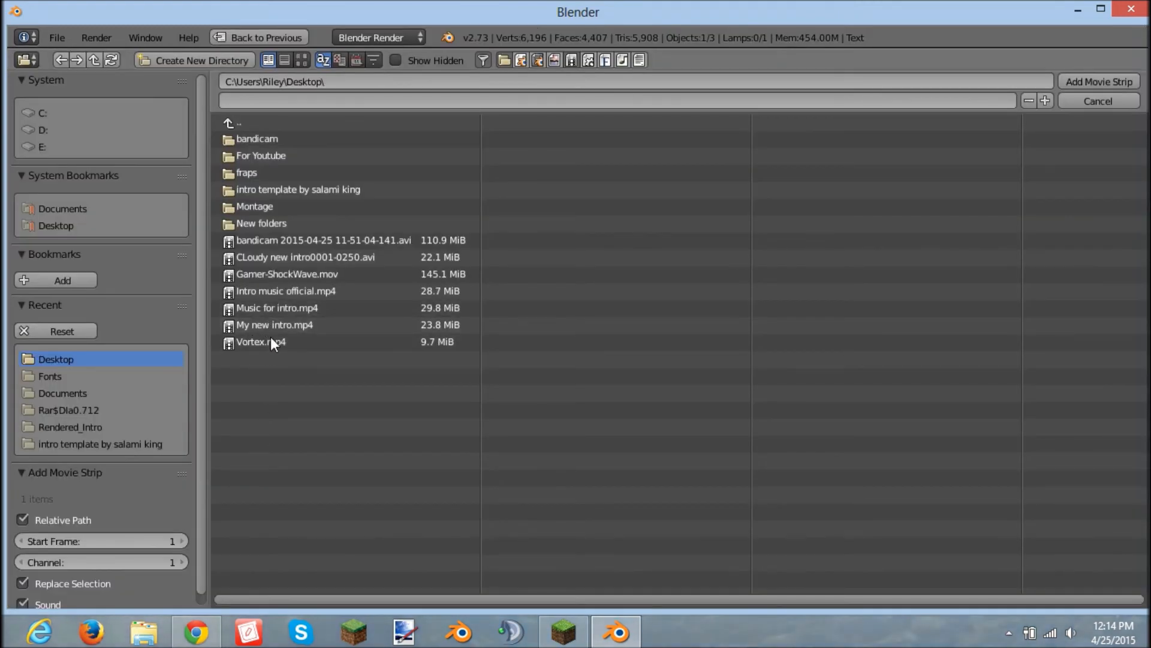
pyautogui.click(258, 273)
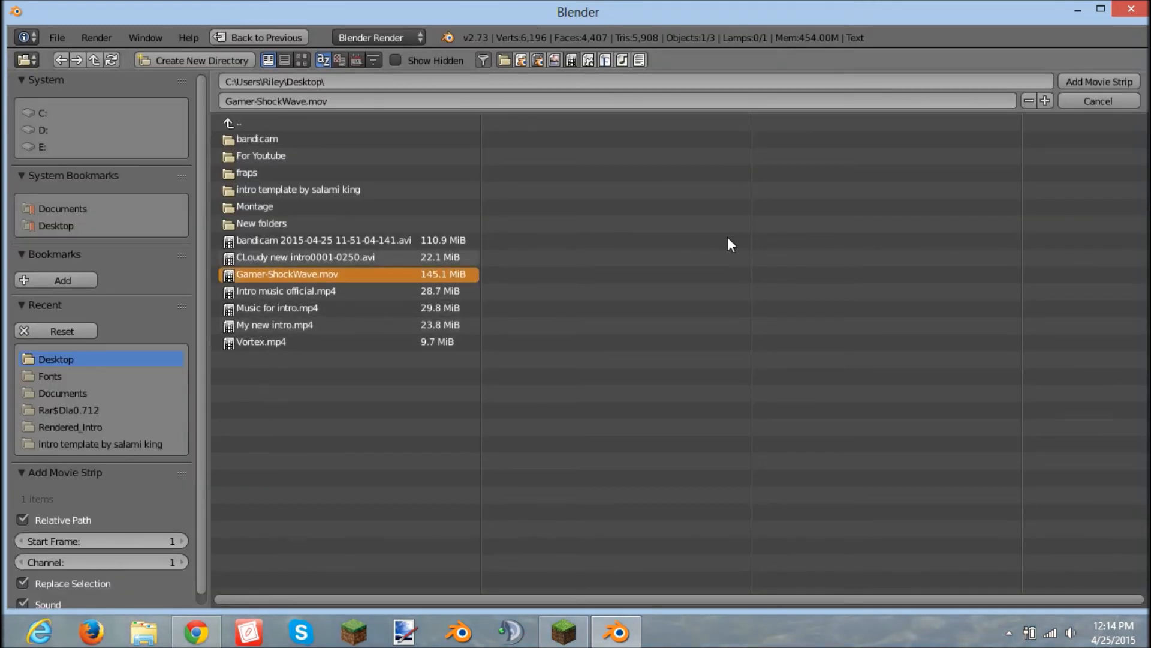
pyautogui.click(1101, 83)
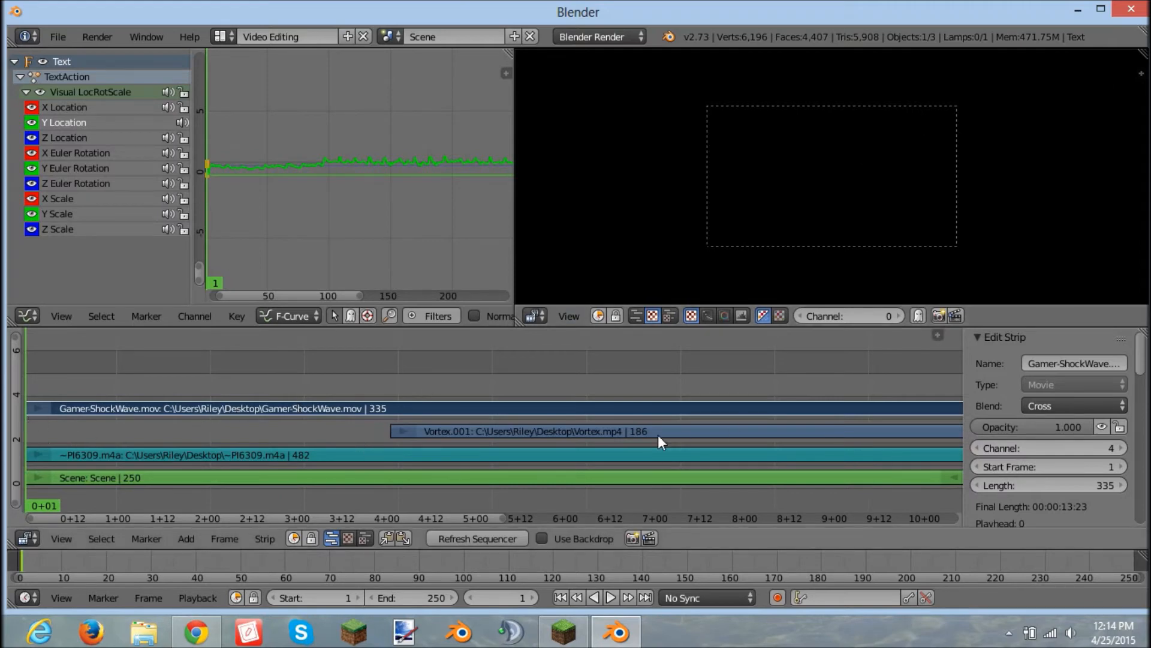
# Set the Gamer-ShockWave strip's blend mode to Add and its color saturation to 2.000
pyautogui.click(1092, 402)
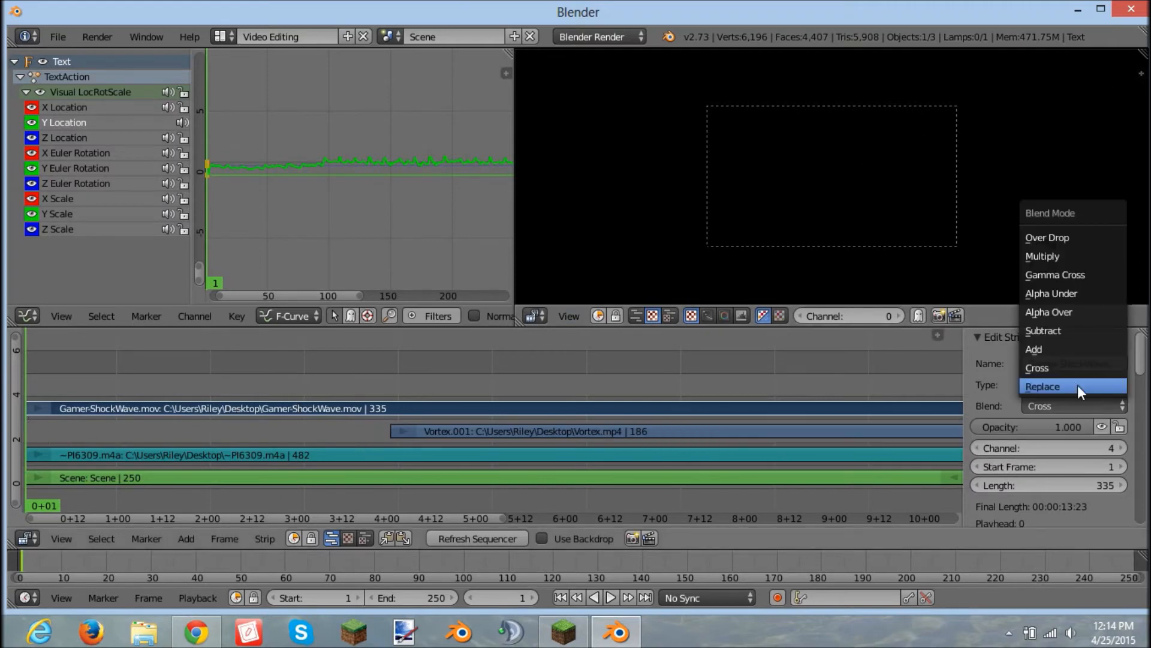
pyautogui.click(1081, 351)
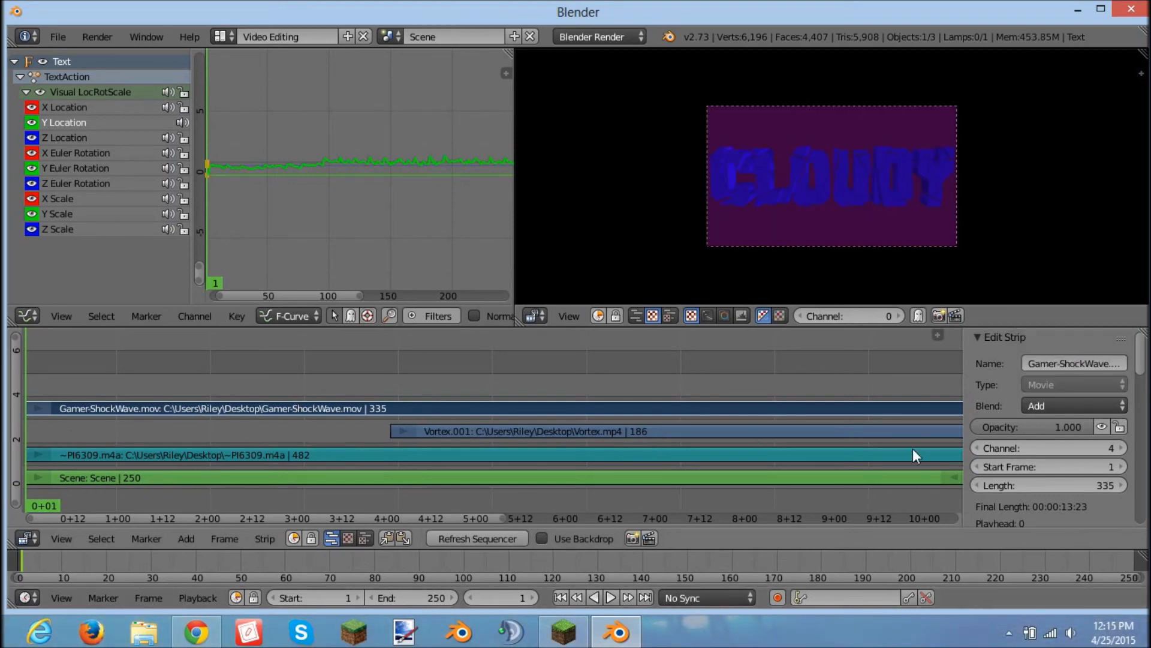
pyautogui.scroll(-2, 1041, 471)
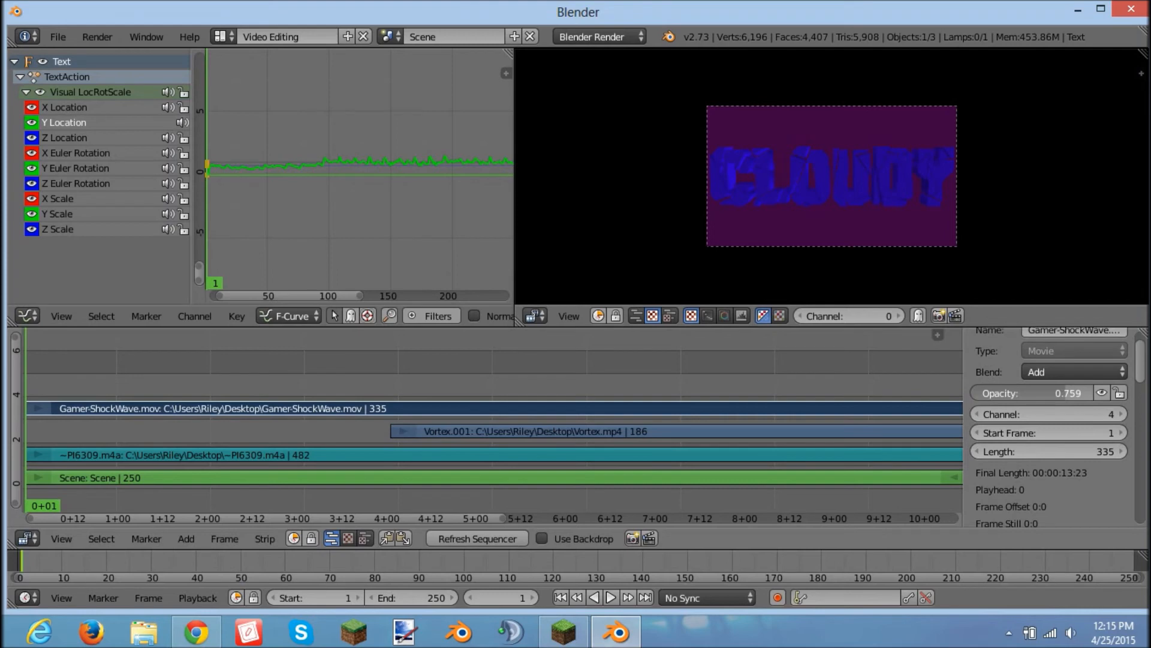
pyautogui.scroll(-12, 1085, 438)
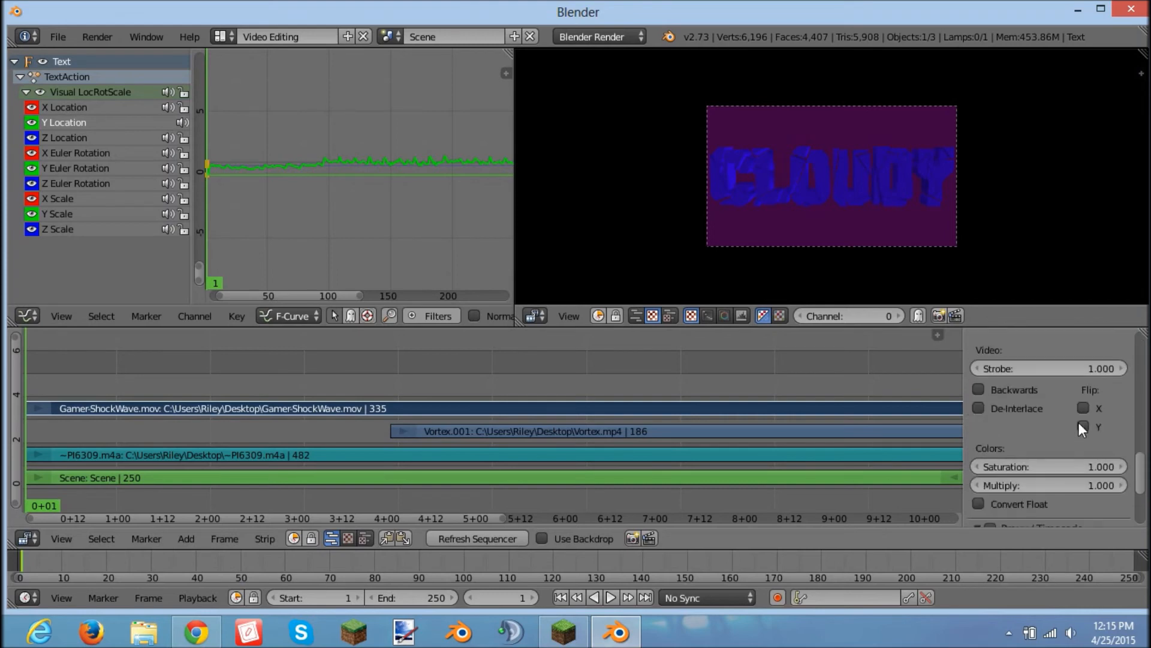
pyautogui.moveTo(1088, 471); pyautogui.dragTo(1099, 473)
pyautogui.scroll(2, 404, 509)
pyautogui.scroll(-1, 286, 423)
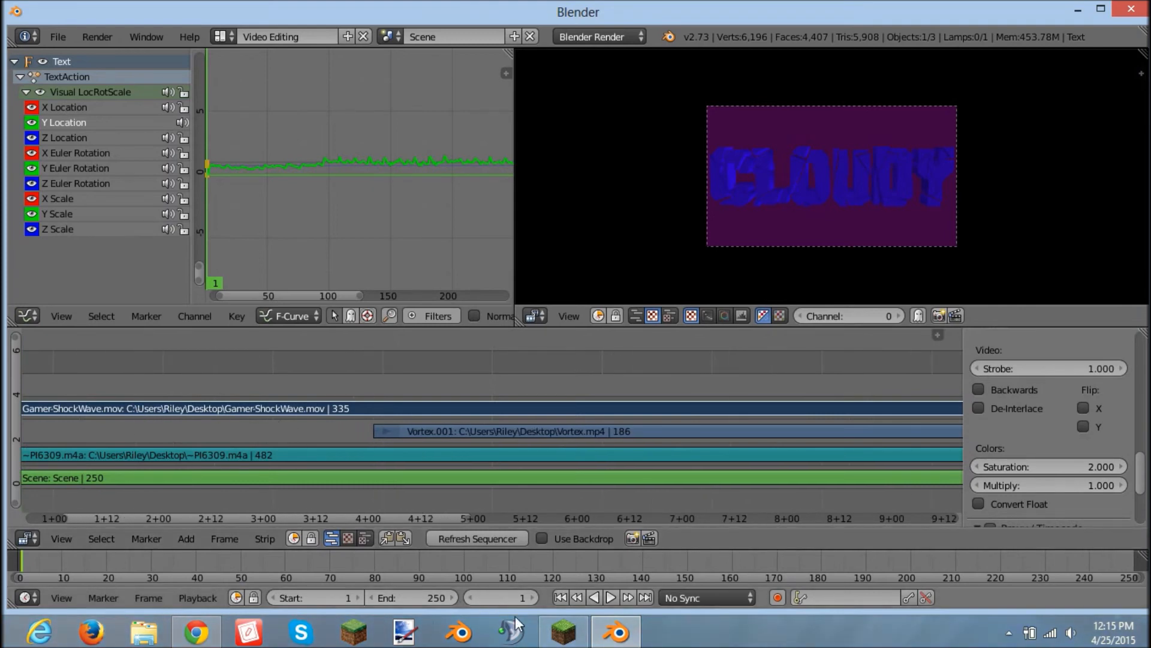
# Play the sequence from frame 1 and lower the Gamer-ShockWave strip's opacity to 0.314
pyautogui.click(610, 598)
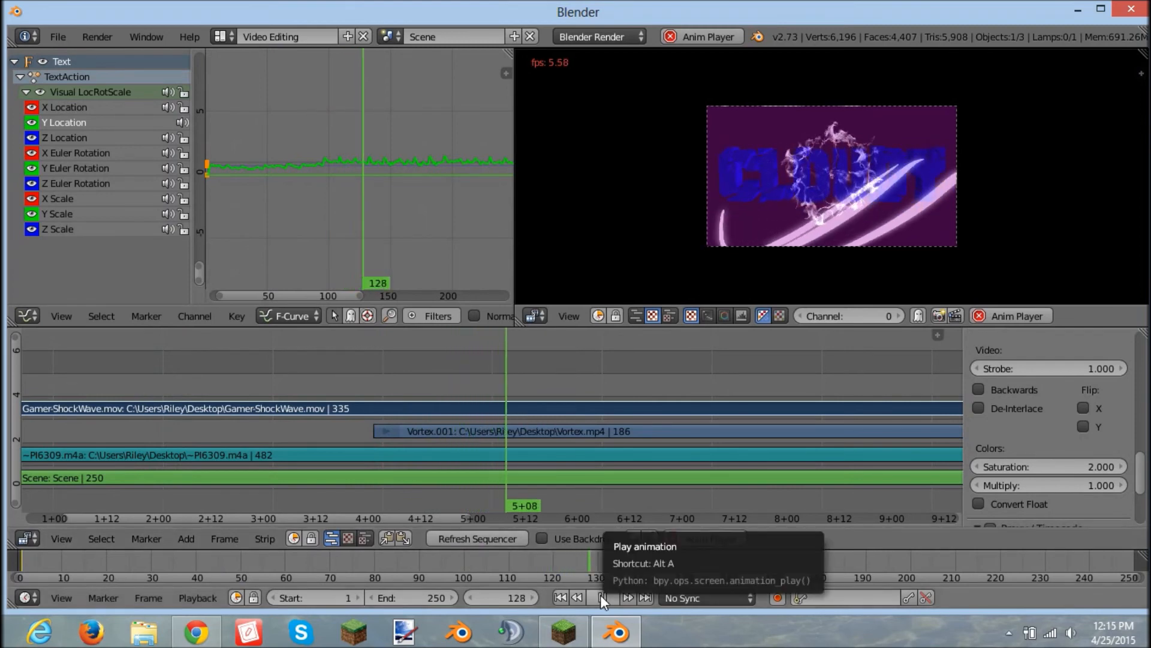
pyautogui.click(641, 404)
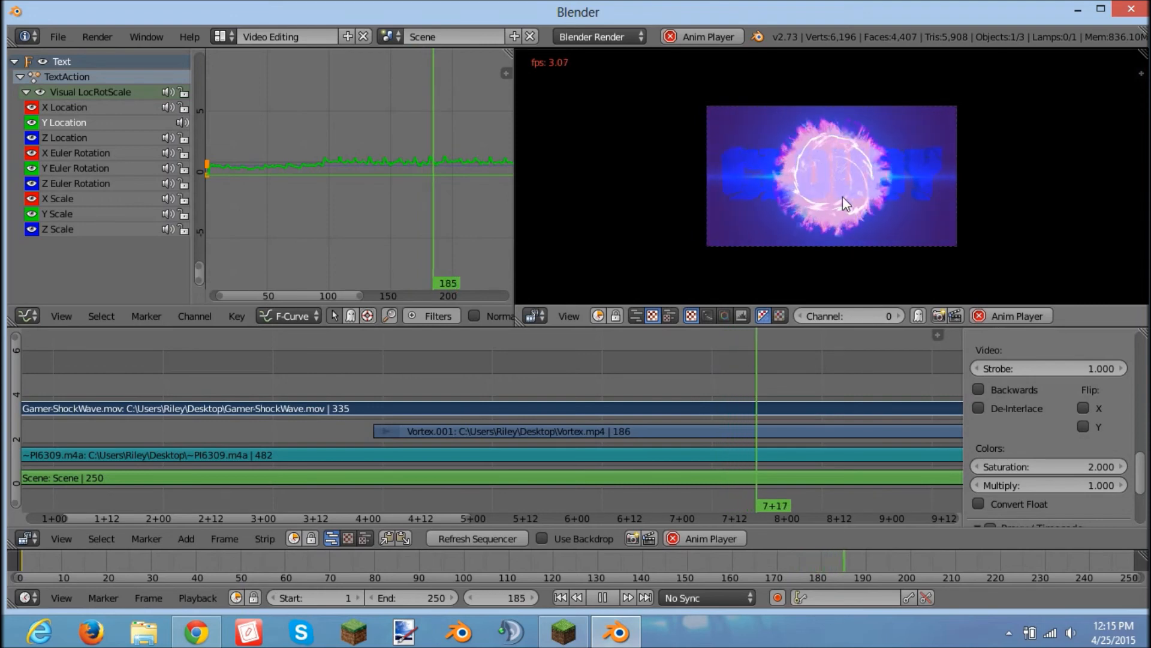
pyautogui.scroll(1, 1096, 449)
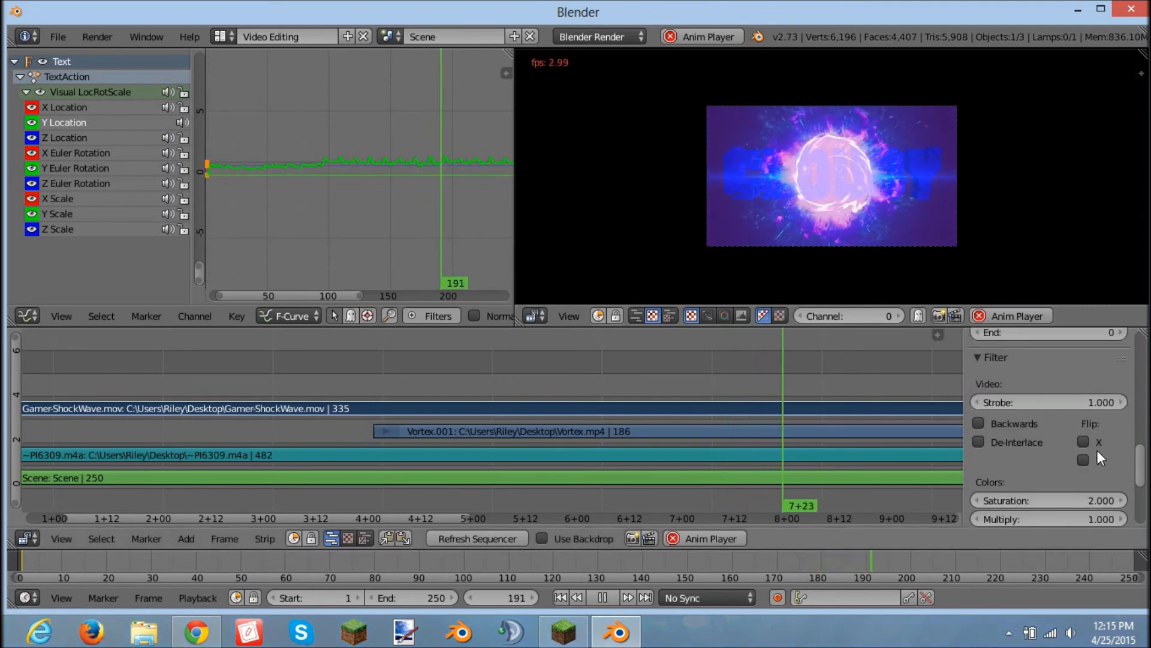
pyautogui.scroll(3, 1096, 450)
pyautogui.moveTo(1140, 433); pyautogui.dragTo(1128, 318)
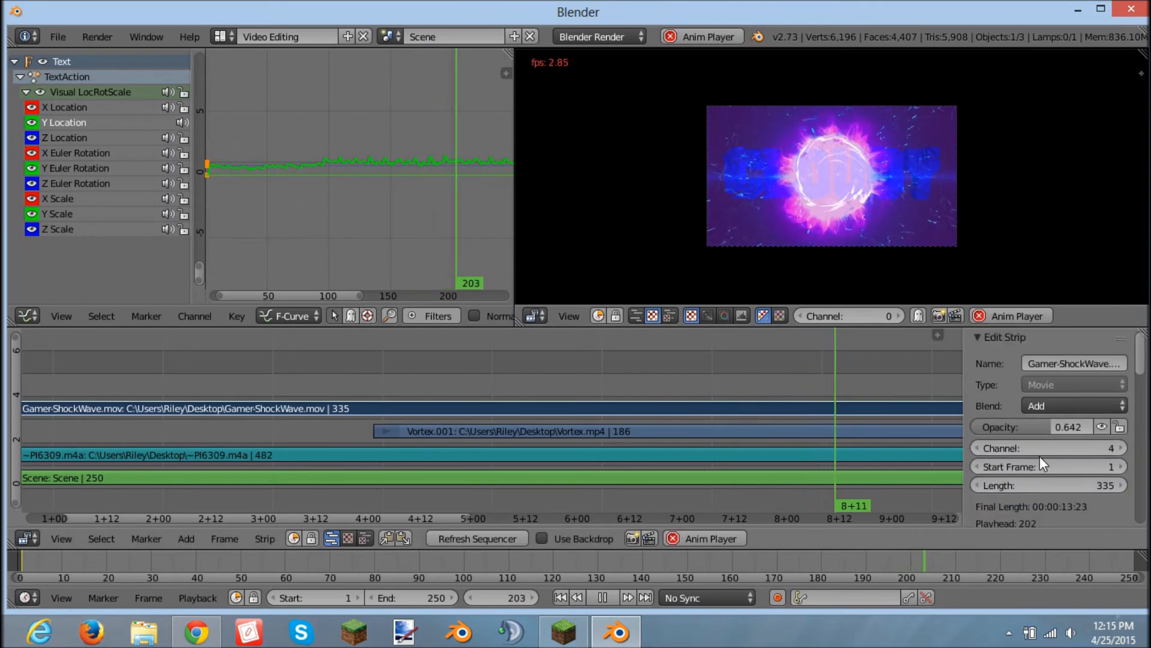
pyautogui.moveTo(1014, 427)
pyautogui.mouseDown()
pyautogui.moveTo(959, 426)
pyautogui.moveTo(1016, 426)
pyautogui.mouseUp()
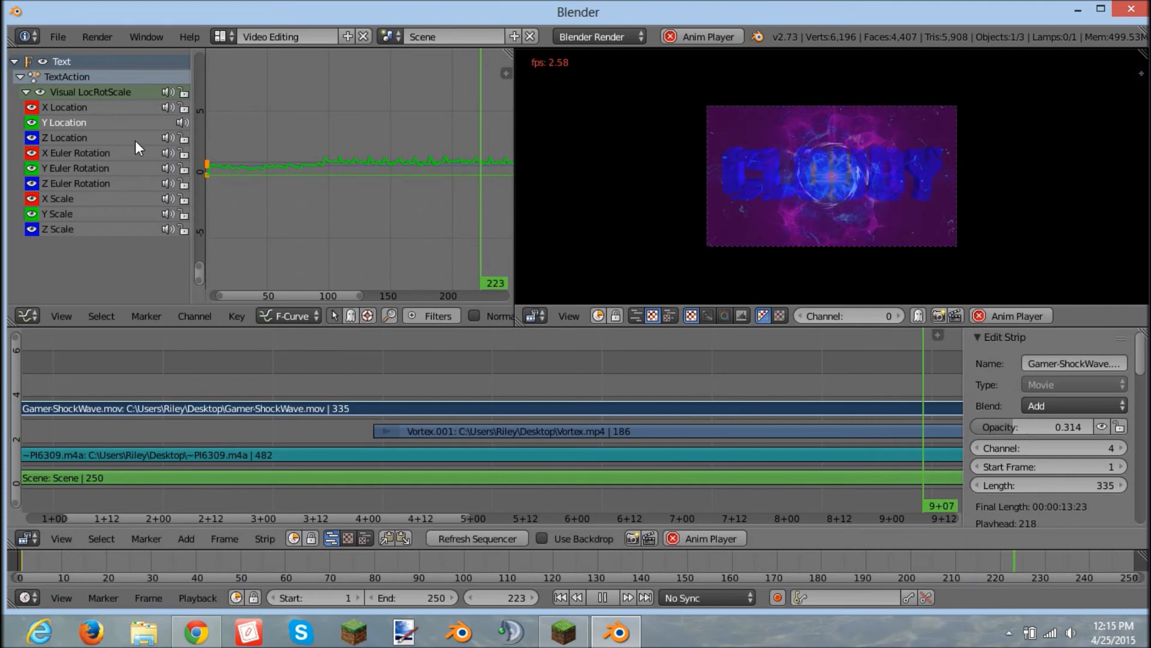
# Switch to the Default screen layout, stop playback at frame 0 and expand the 3D view over the graph editor
pyautogui.click(220, 36)
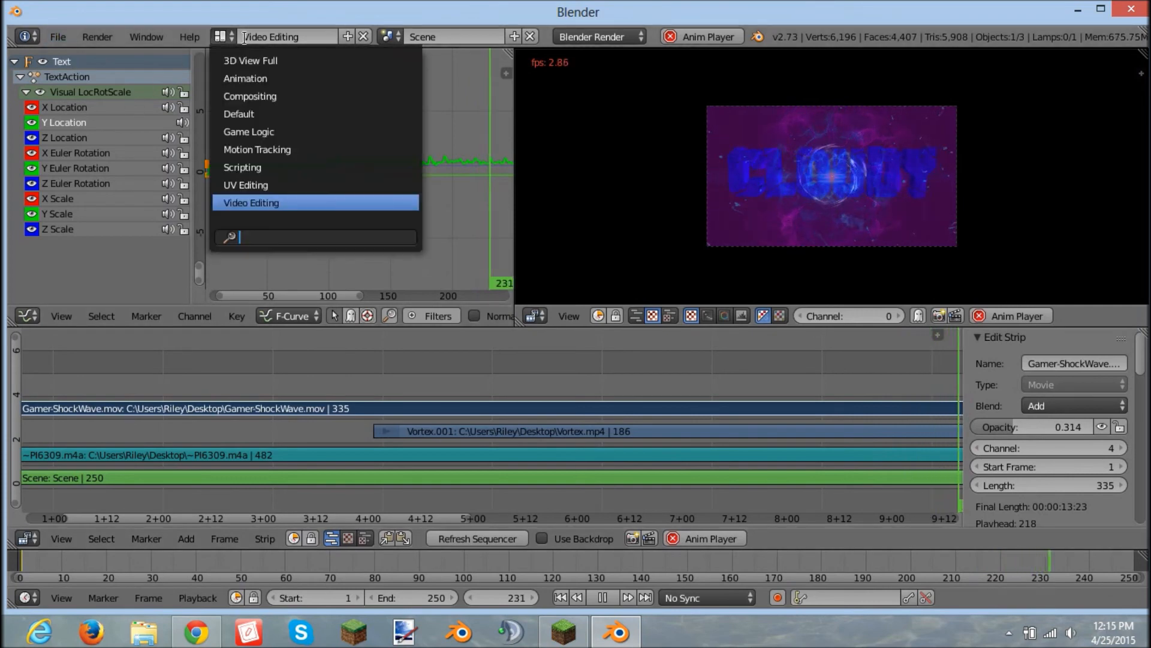
pyautogui.click(242, 114)
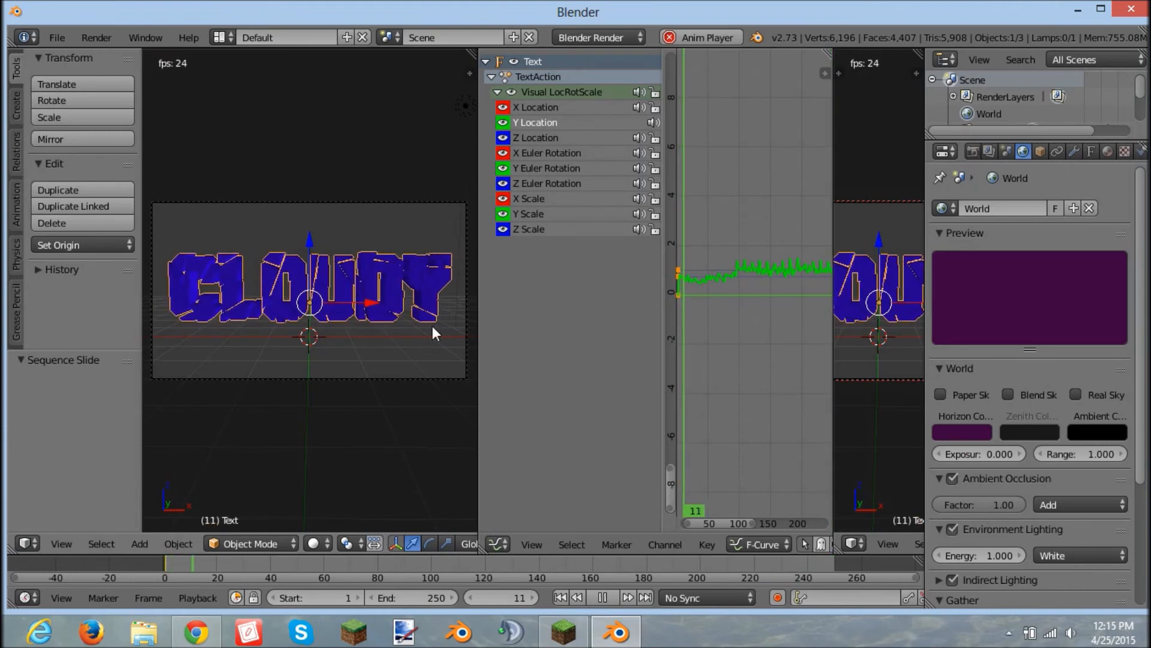
pyautogui.click(601, 598)
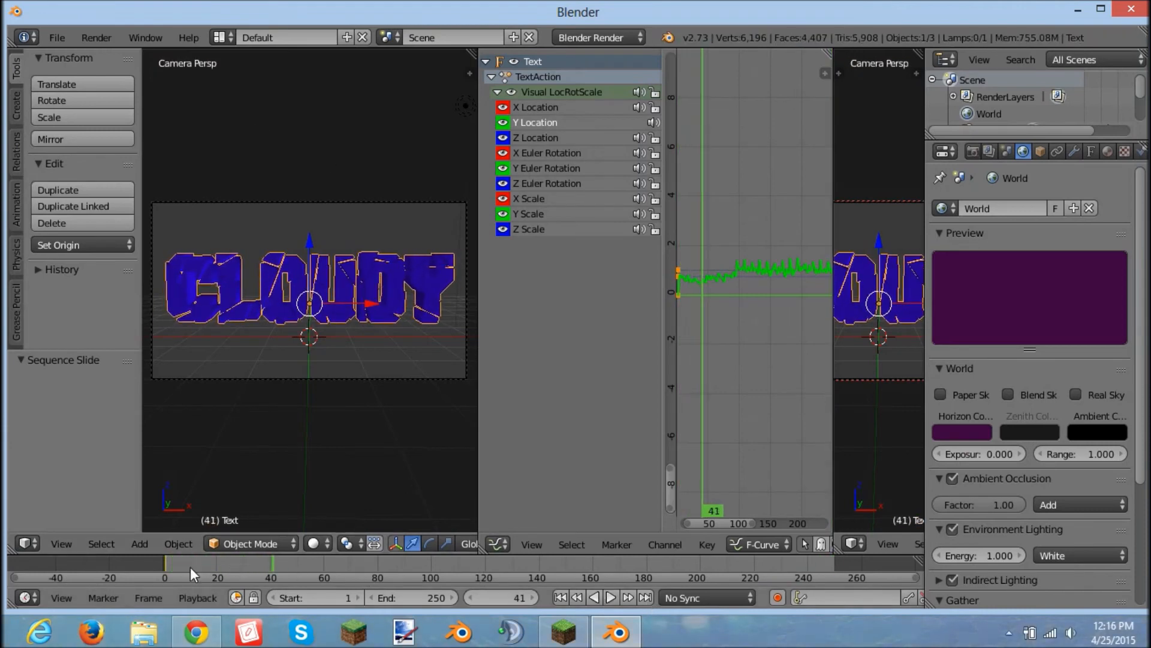
pyautogui.moveTo(190, 567); pyautogui.dragTo(149, 562)
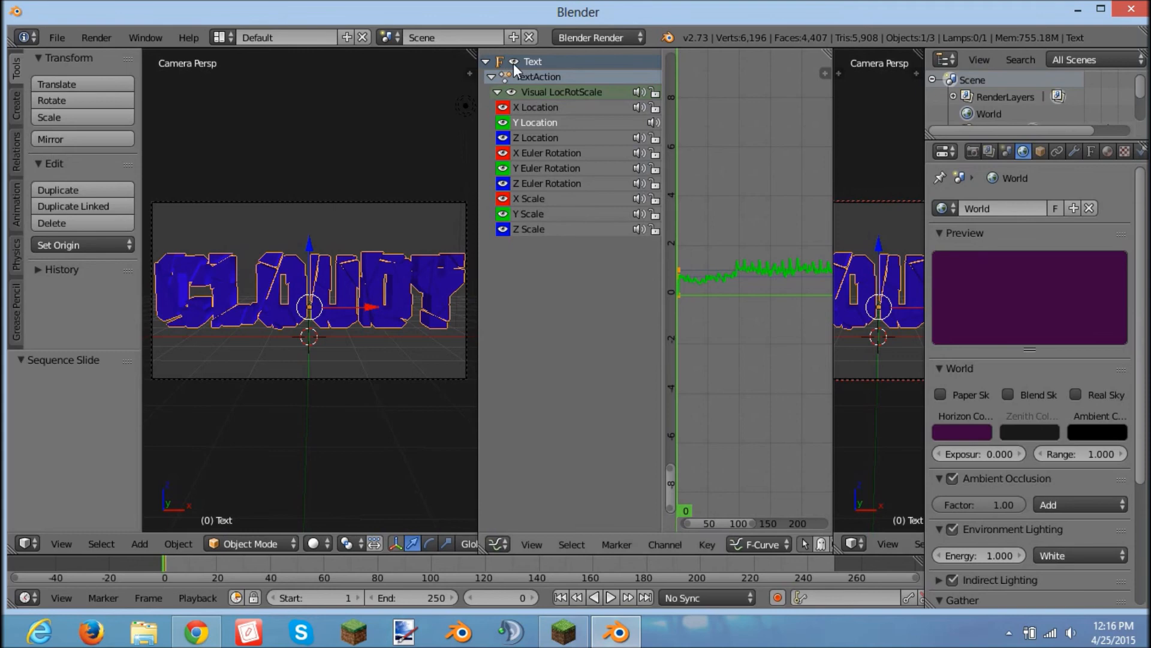
pyautogui.moveTo(470, 50); pyautogui.dragTo(706, 90)
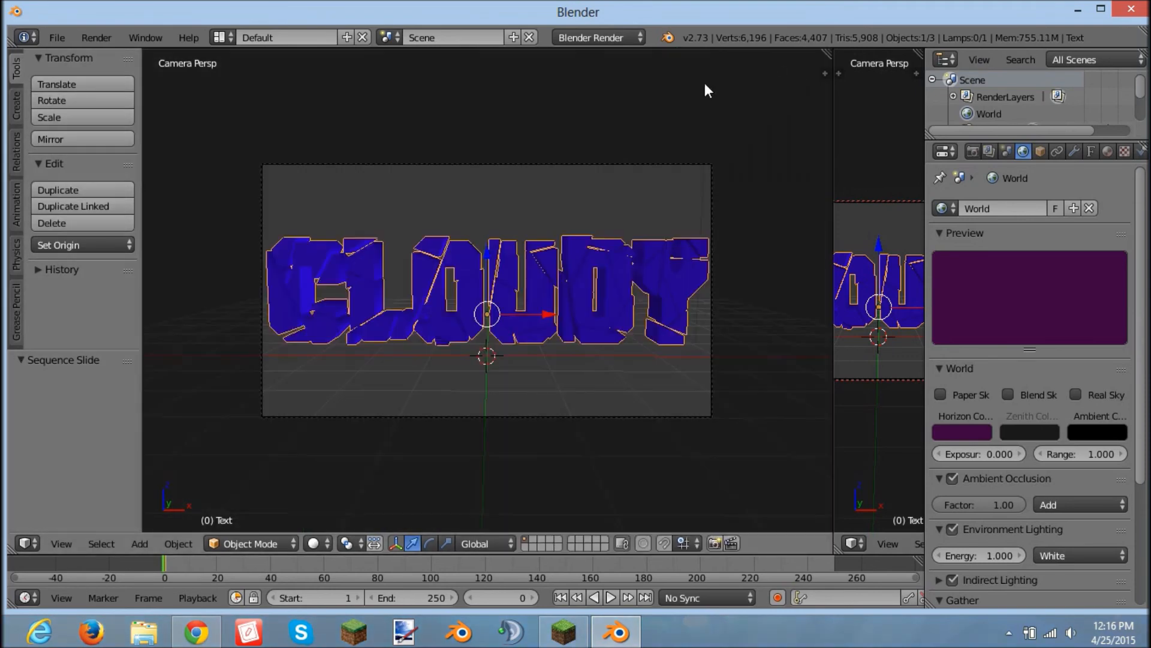
# Set the render output file format to AVI JPEG
pyautogui.click(973, 152)
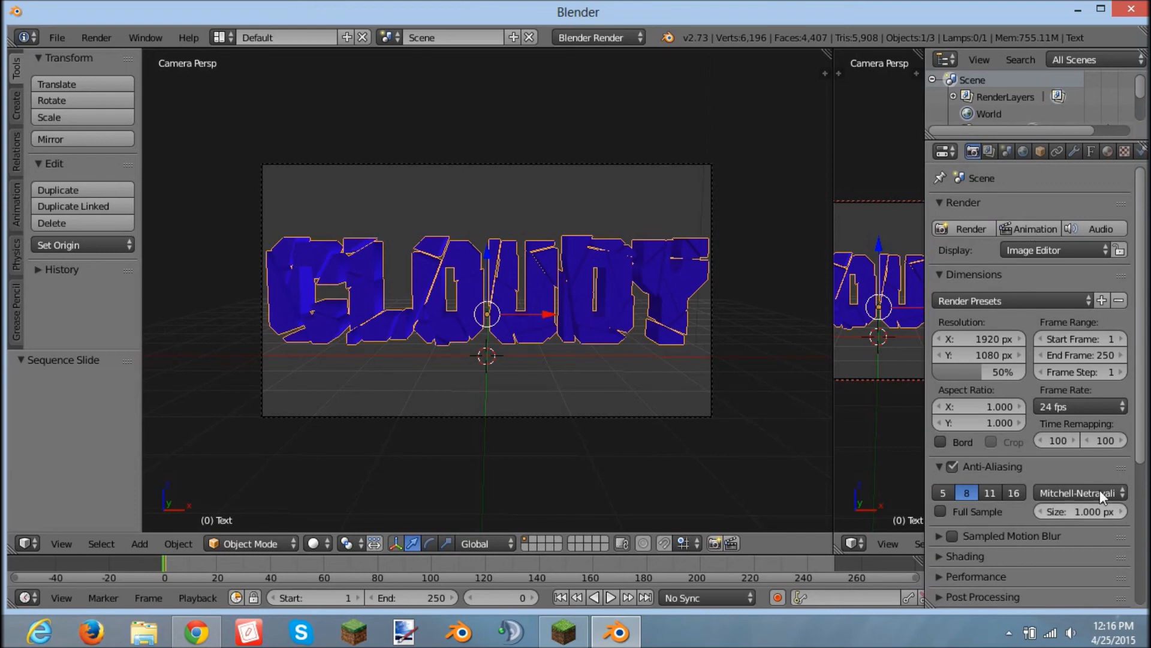
pyautogui.scroll(-7, 1073, 437)
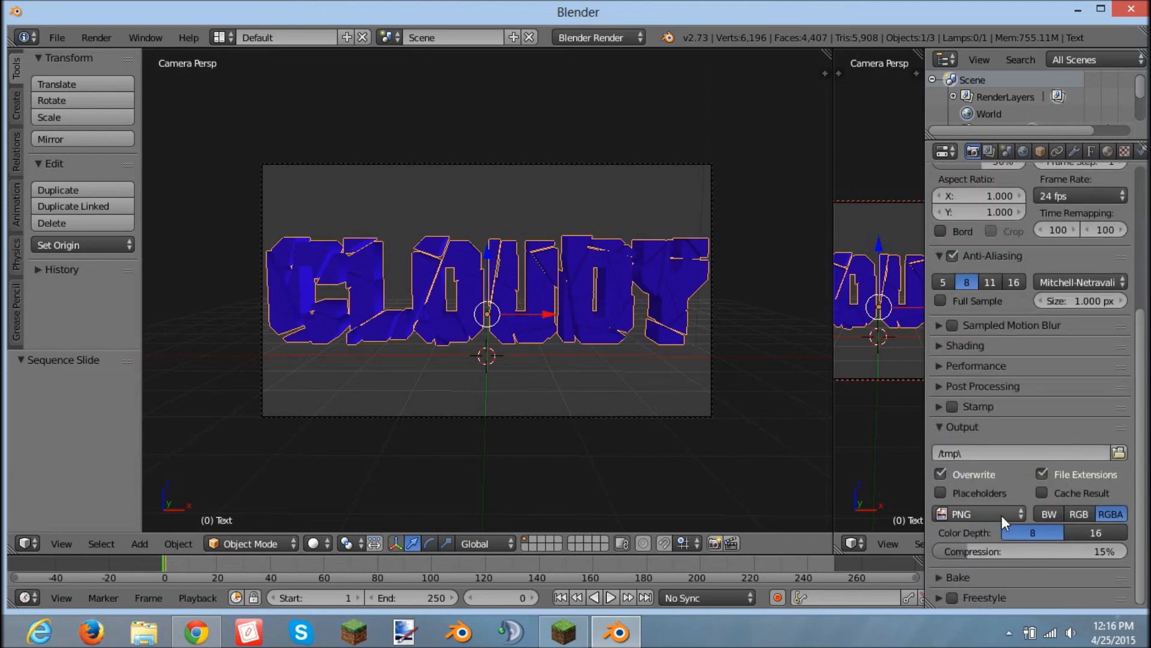
pyautogui.click(1002, 516)
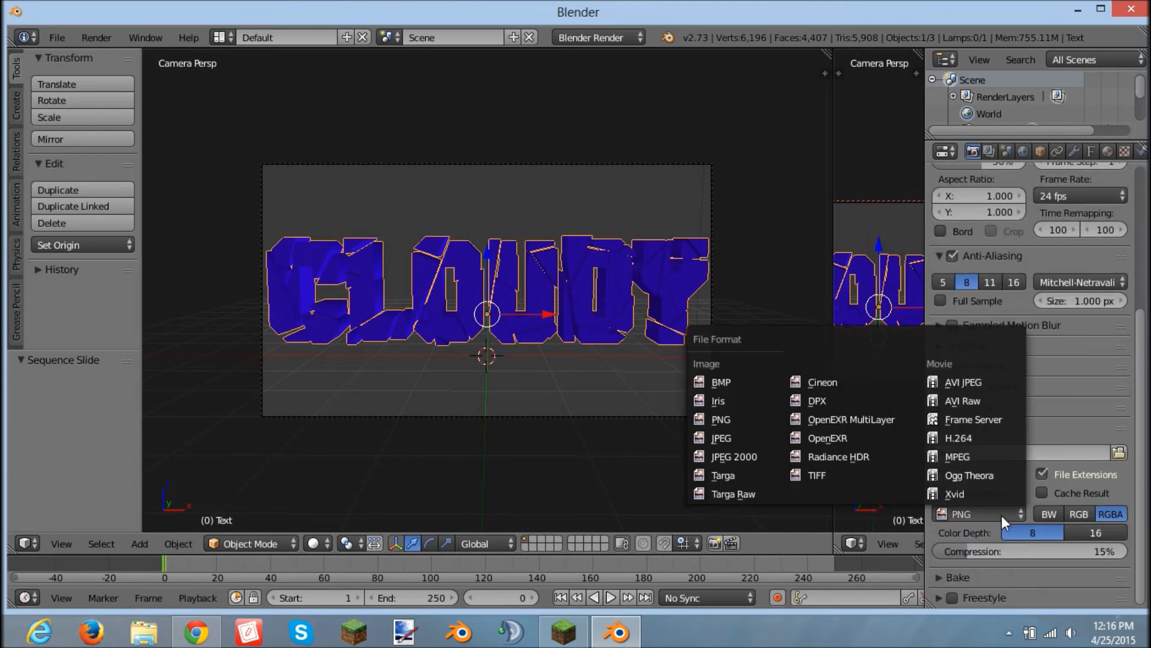
pyautogui.click(974, 384)
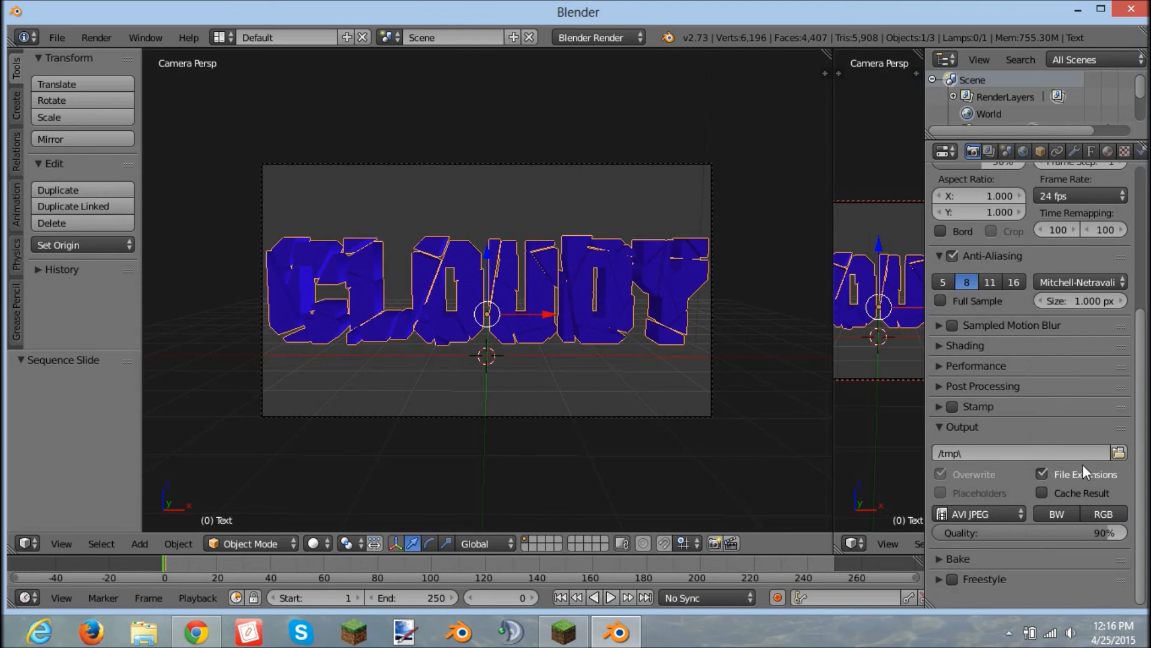
# Set the render output location to the Desktop with the file name Test Intro
pyautogui.click(1117, 452)
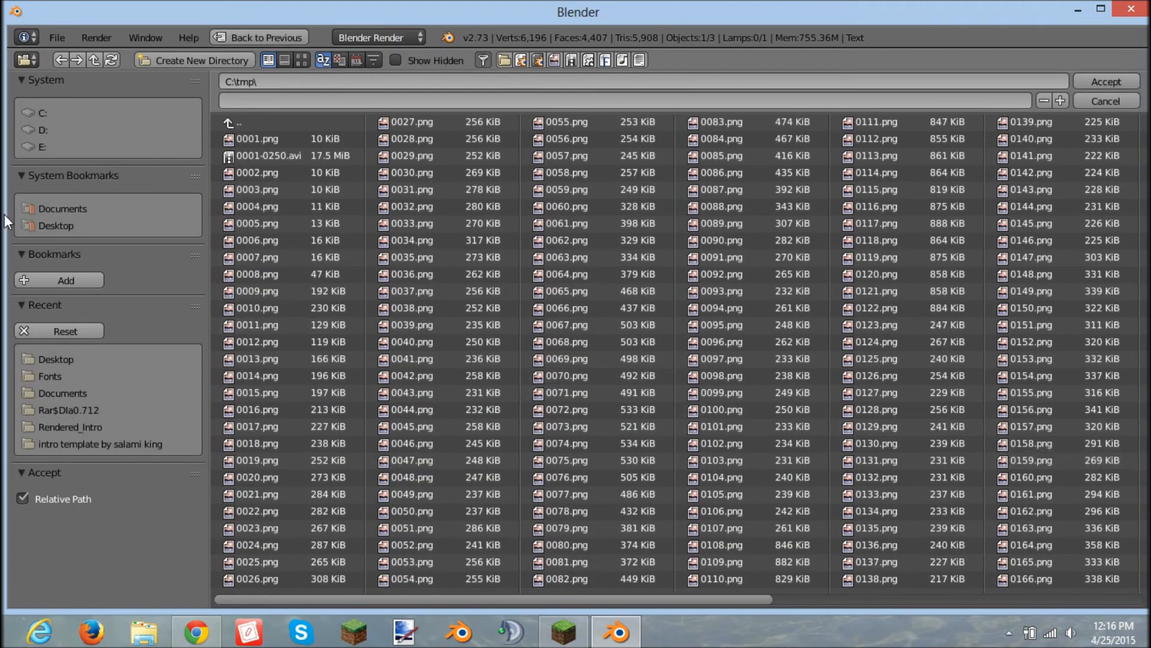
pyautogui.click(46, 225)
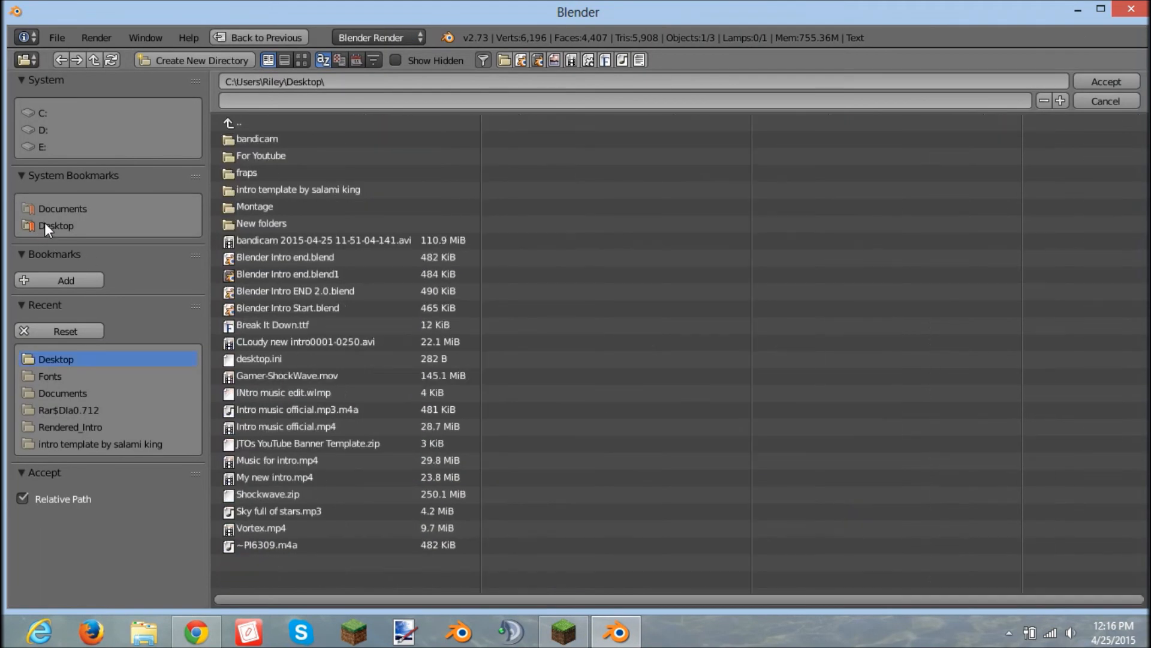
pyautogui.click(311, 98)
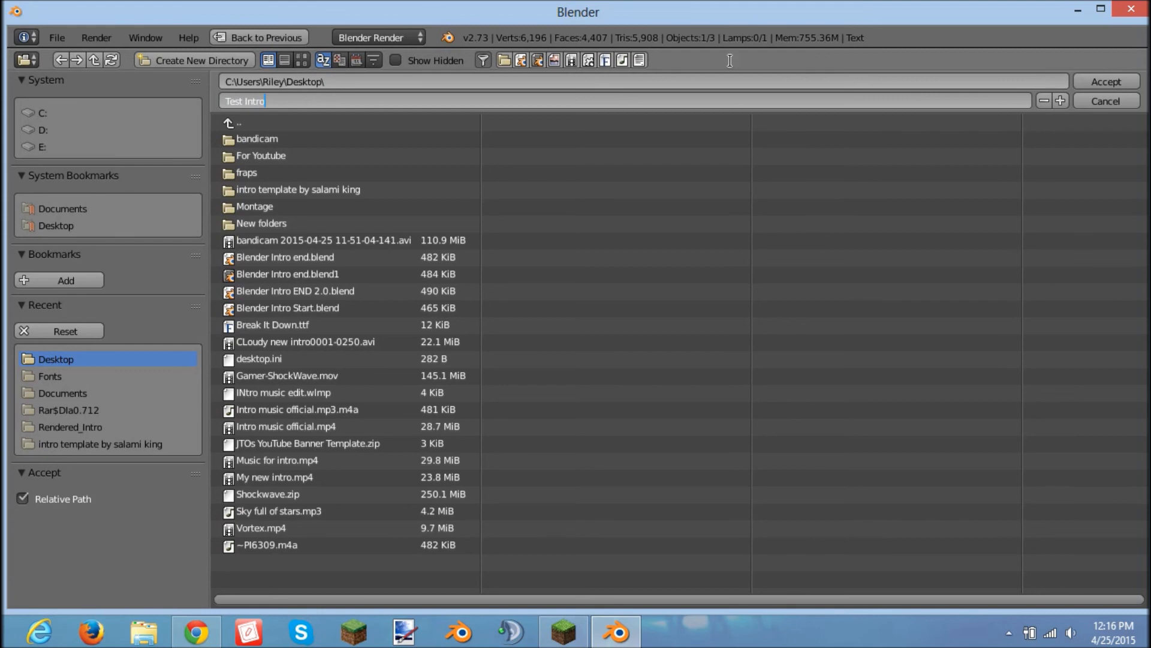
pyautogui.click(1130, 79)
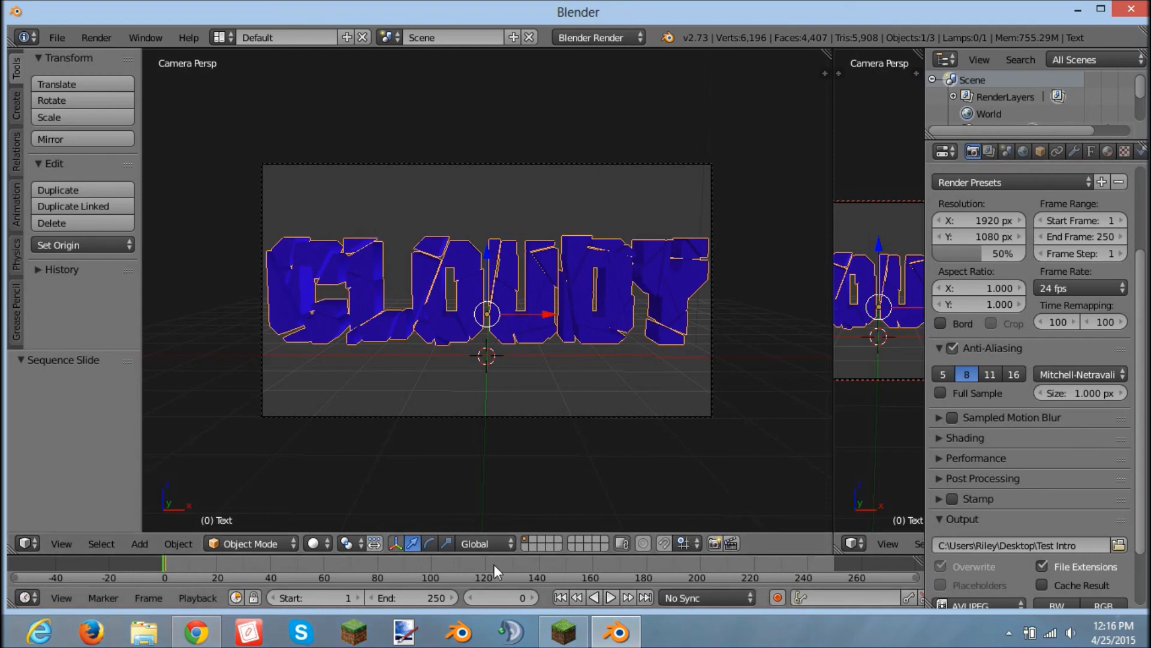
# Play the text animation in the 3D view, stop it and return to frame 0
pyautogui.click(613, 591)
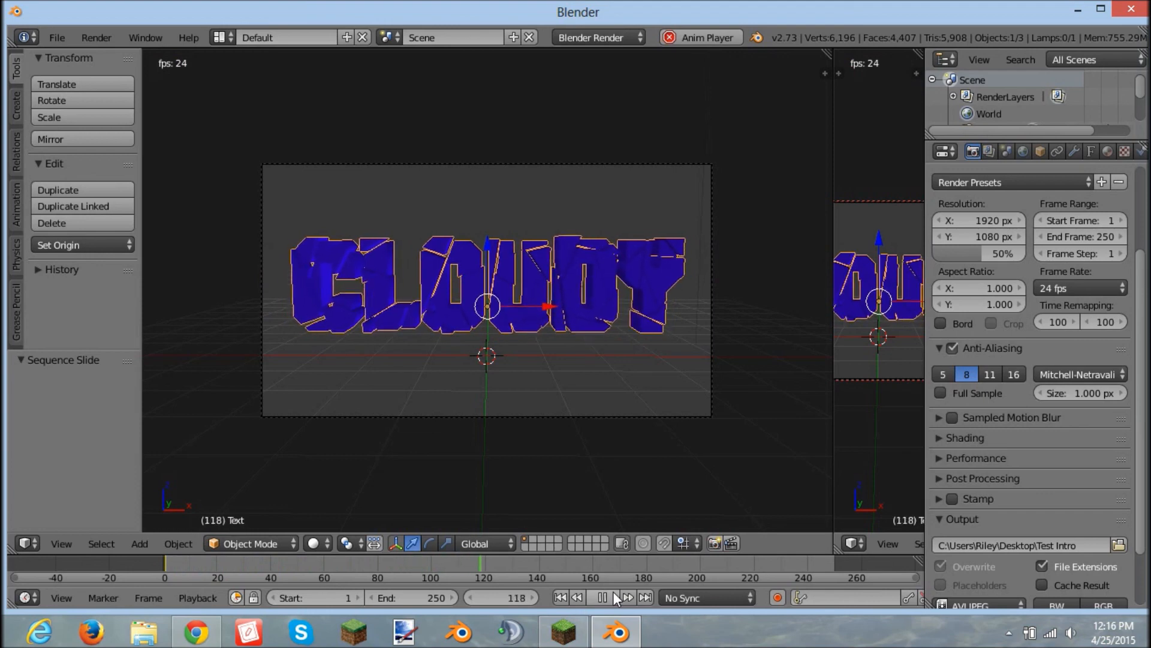
pyautogui.click(613, 592)
pyautogui.moveTo(501, 581); pyautogui.dragTo(145, 568)
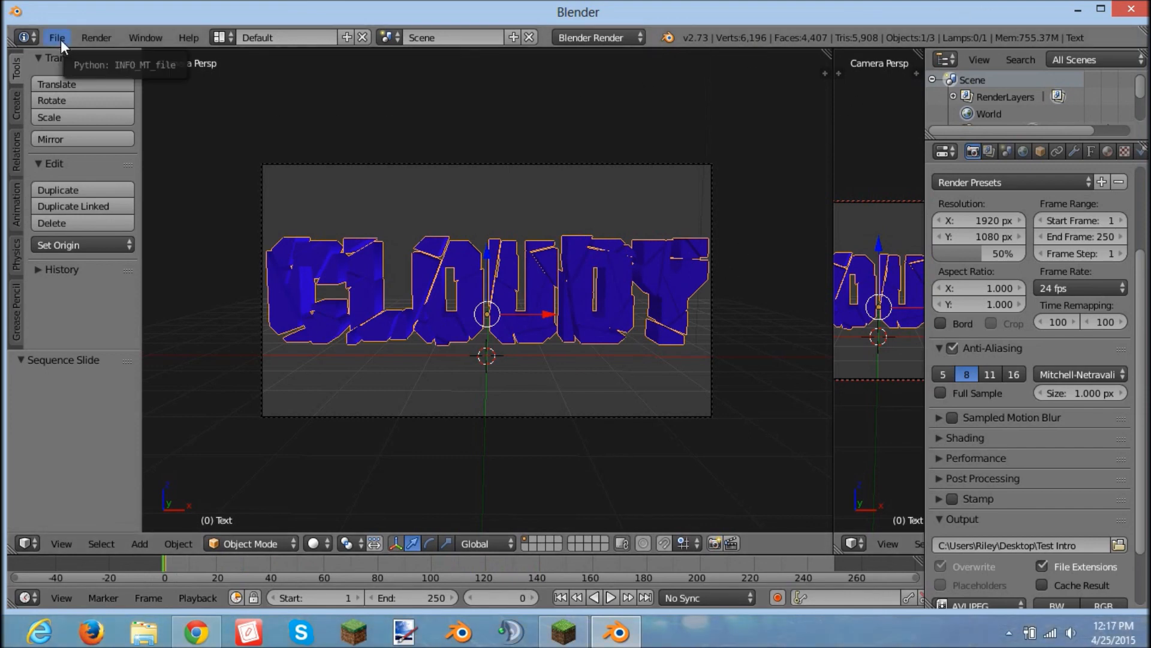
# Check the output settings and render the full animation of frames 1 to 250
pyautogui.scroll(-3, 1063, 469)
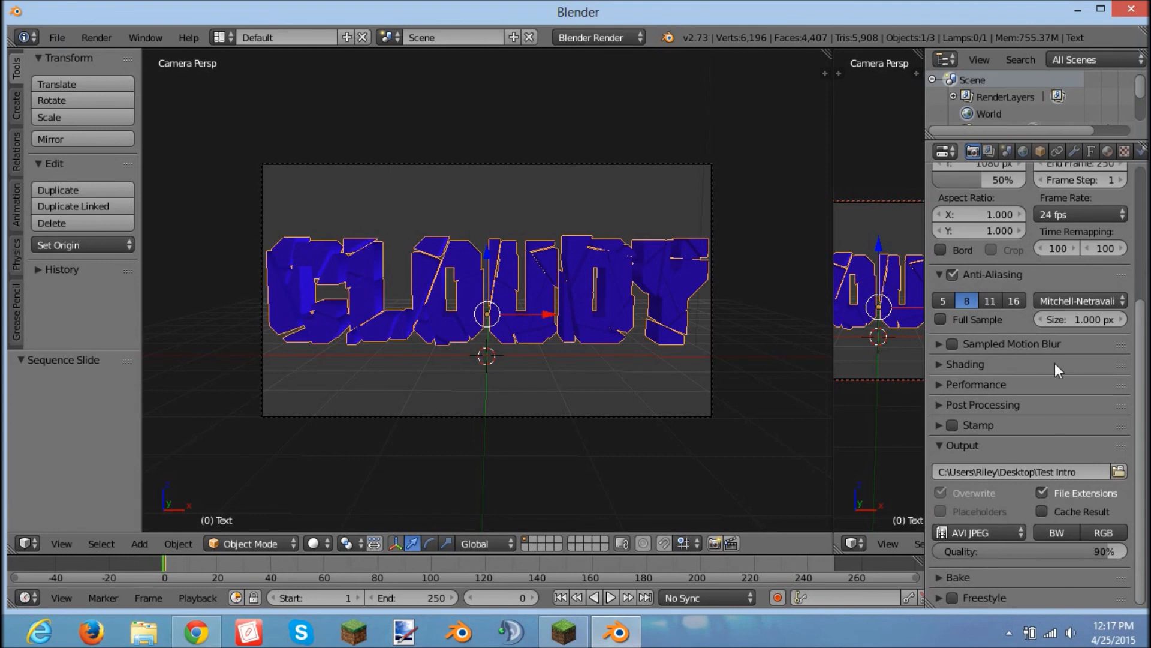
pyautogui.scroll(8, 1055, 364)
pyautogui.click(940, 228)
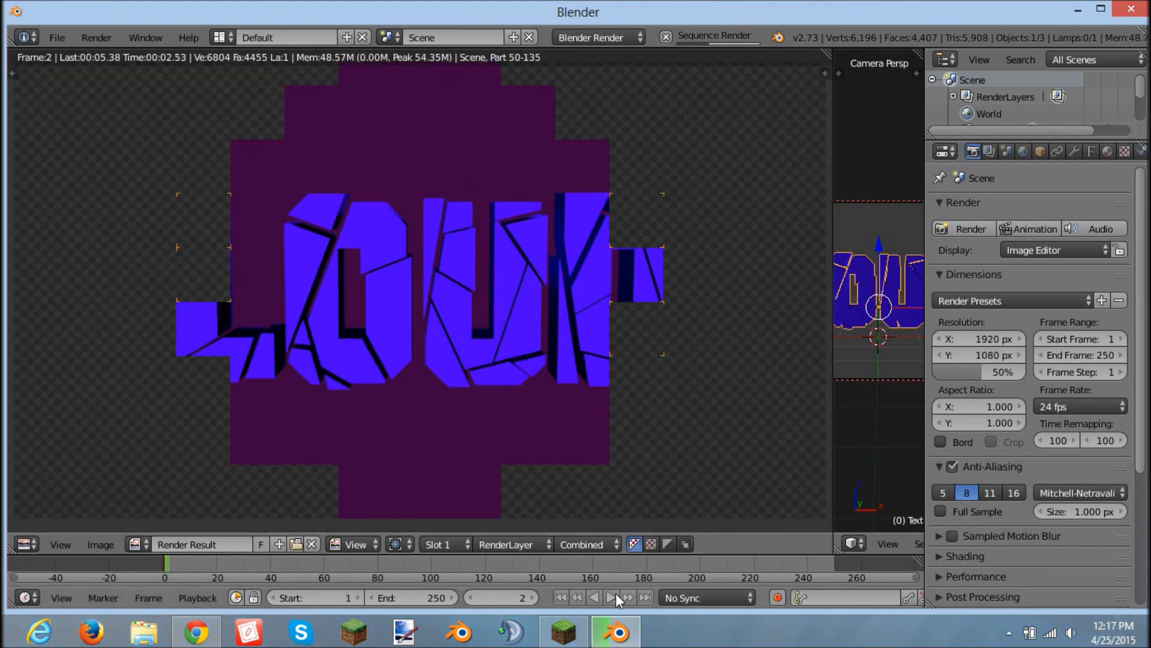
pyautogui.moveTo(617, 631)
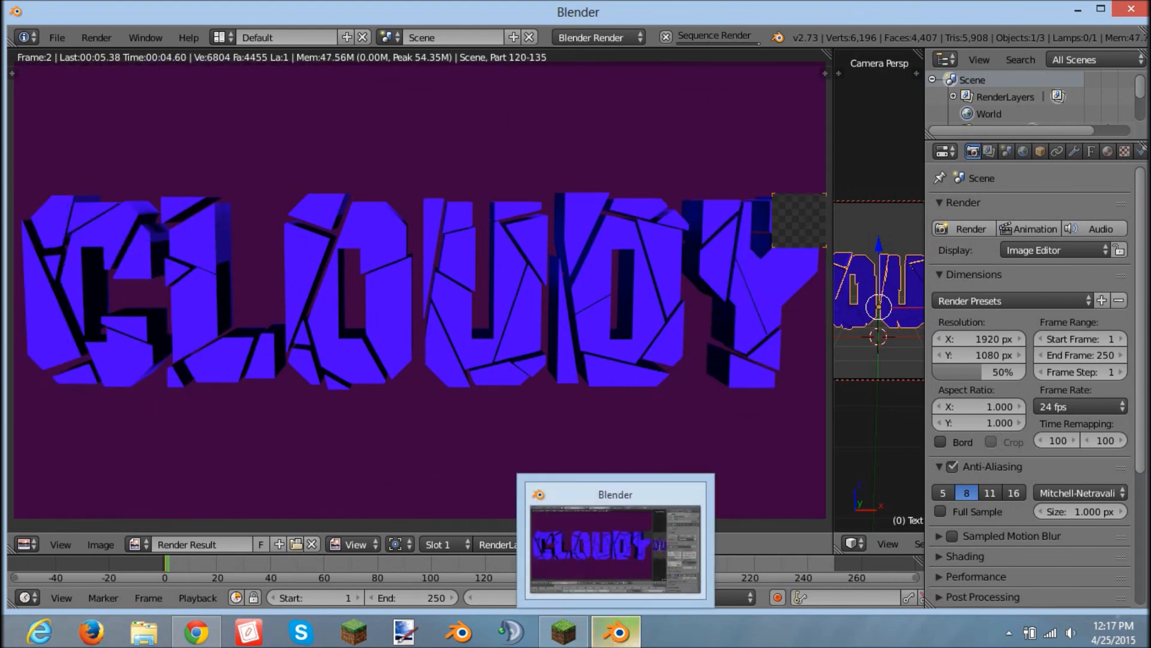